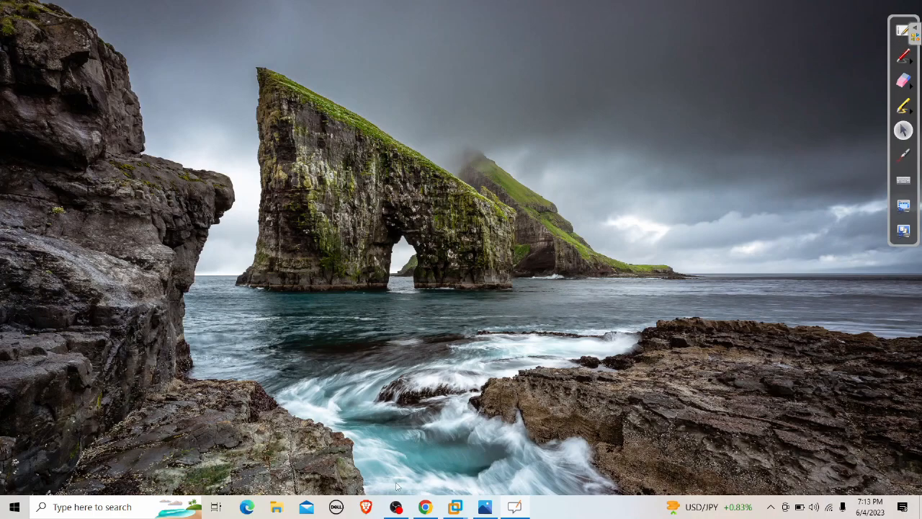
Open a blank OpenBoard whiteboard with the pen in green ink.
{"action": "left_click", "coordinate": [902, 33]}
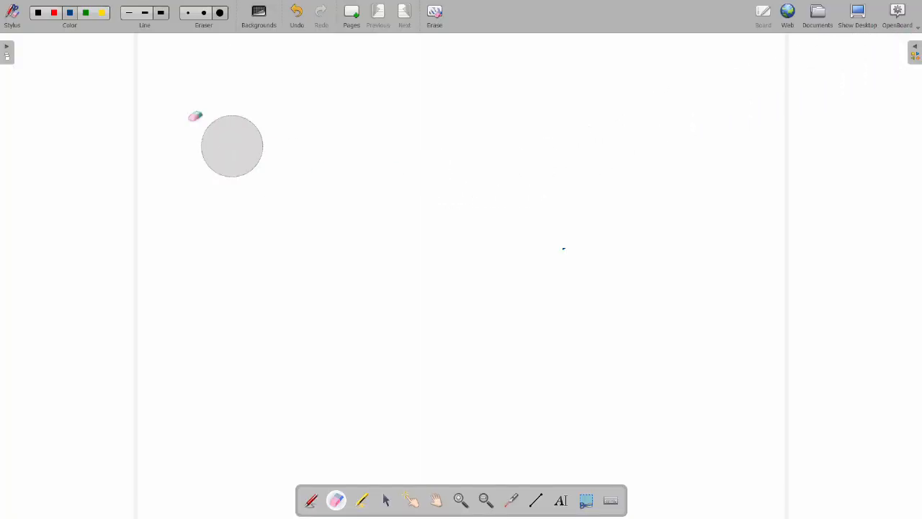
{"action": "left_click", "coordinate": [70, 16]}
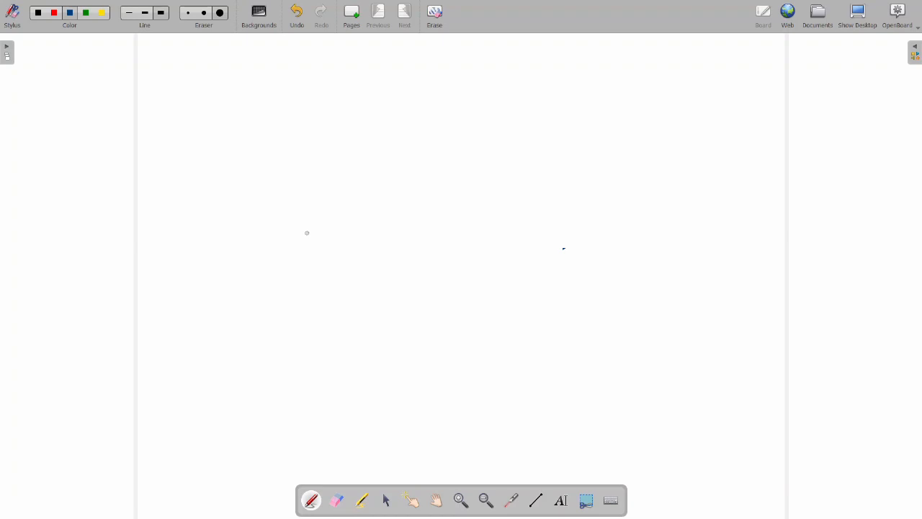
{"action": "left_click", "coordinate": [86, 13]}
Handwrite the first list item '1. PRE-SHARED KEYS.'.
{"action": "left_click_drag", "start_coordinate": [251, 129], "coordinate": [255, 146]}
{"action": "left_click", "coordinate": [268, 142]}
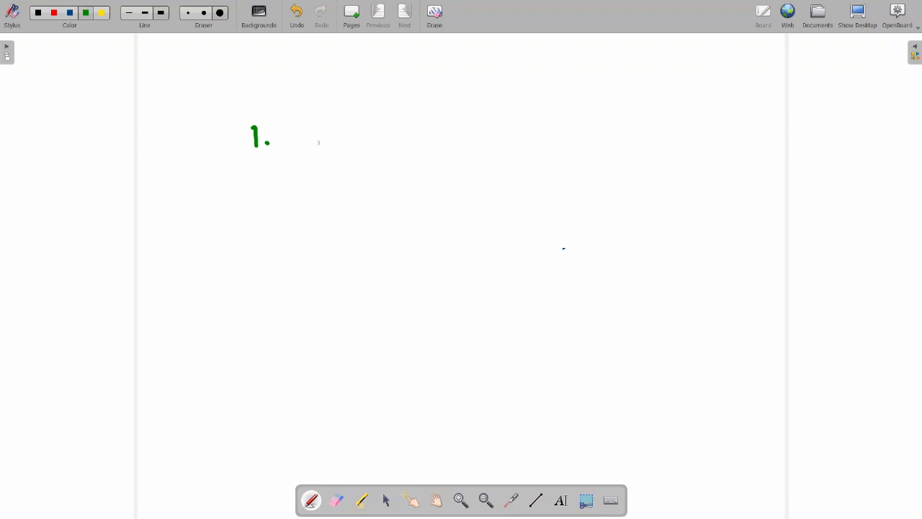
{"action": "mouse_move", "coordinate": [286, 121]}
{"action": "left_mouse_down"}
{"action": "mouse_move", "coordinate": [293, 153]}
{"action": "mouse_move", "coordinate": [317, 136]}
{"action": "mouse_move", "coordinate": [344, 145]}
{"action": "mouse_move", "coordinate": [338, 130]}
{"action": "mouse_move", "coordinate": [358, 143]}
{"action": "mouse_move", "coordinate": [385, 143]}
{"action": "mouse_move", "coordinate": [384, 134]}
{"action": "mouse_move", "coordinate": [393, 147]}
{"action": "mouse_move", "coordinate": [410, 144]}
{"action": "left_mouse_up"}
{"action": "left_click", "coordinate": [347, 141]}
{"action": "mouse_move", "coordinate": [396, 138]}
{"action": "left_mouse_down"}
{"action": "mouse_move", "coordinate": [448, 139]}
{"action": "mouse_move", "coordinate": [443, 120]}
{"action": "left_mouse_up"}
{"action": "mouse_move", "coordinate": [435, 130]}
{"action": "left_mouse_down"}
{"action": "mouse_move", "coordinate": [455, 127]}
{"action": "mouse_move", "coordinate": [457, 135]}
{"action": "left_mouse_up"}
{"action": "mouse_move", "coordinate": [448, 121]}
{"action": "left_mouse_down"}
{"action": "mouse_move", "coordinate": [457, 136]}
{"action": "mouse_move", "coordinate": [509, 137]}
{"action": "left_mouse_up"}
{"action": "mouse_move", "coordinate": [513, 119]}
{"action": "left_mouse_down"}
{"action": "mouse_move", "coordinate": [529, 134]}
{"action": "mouse_move", "coordinate": [526, 118]}
{"action": "mouse_move", "coordinate": [534, 127]}
{"action": "left_mouse_up"}
{"action": "mouse_move", "coordinate": [541, 114]}
{"action": "left_mouse_down"}
{"action": "mouse_move", "coordinate": [537, 135]}
{"action": "mouse_move", "coordinate": [553, 124]}
{"action": "mouse_move", "coordinate": [547, 134]}
{"action": "left_mouse_up"}
{"action": "left_click", "coordinate": [570, 131]}
Handwrite the second list item '2. CERTIFICATES' below the first.
{"action": "left_click_drag", "start_coordinate": [254, 193], "coordinate": [262, 209]}
{"action": "left_click", "coordinate": [271, 206]}
{"action": "mouse_move", "coordinate": [308, 190]}
{"action": "left_mouse_down"}
{"action": "mouse_move", "coordinate": [304, 182]}
{"action": "mouse_move", "coordinate": [308, 204]}
{"action": "mouse_move", "coordinate": [331, 202]}
{"action": "left_mouse_up"}
{"action": "mouse_move", "coordinate": [315, 186]}
{"action": "left_mouse_down"}
{"action": "mouse_move", "coordinate": [327, 183]}
{"action": "mouse_move", "coordinate": [335, 199]}
{"action": "mouse_move", "coordinate": [352, 198]}
{"action": "mouse_move", "coordinate": [358, 186]}
{"action": "mouse_move", "coordinate": [358, 198]}
{"action": "mouse_move", "coordinate": [378, 178]}
{"action": "left_mouse_up"}
{"action": "left_click_drag", "start_coordinate": [372, 195], "coordinate": [383, 193]}
{"action": "left_click_drag", "start_coordinate": [389, 177], "coordinate": [391, 189]}
{"action": "mouse_move", "coordinate": [386, 177]}
{"action": "left_mouse_down"}
{"action": "mouse_move", "coordinate": [409, 187]}
{"action": "mouse_move", "coordinate": [413, 173]}
{"action": "left_mouse_up"}
{"action": "left_click_drag", "start_coordinate": [403, 192], "coordinate": [449, 183]}
{"action": "mouse_move", "coordinate": [440, 178]}
{"action": "left_mouse_down"}
{"action": "mouse_move", "coordinate": [465, 183]}
{"action": "mouse_move", "coordinate": [472, 162]}
{"action": "left_mouse_up"}
{"action": "mouse_move", "coordinate": [473, 164]}
{"action": "left_mouse_down"}
{"action": "mouse_move", "coordinate": [487, 183]}
{"action": "mouse_move", "coordinate": [484, 162]}
{"action": "left_mouse_up"}
{"action": "mouse_move", "coordinate": [474, 176]}
{"action": "left_mouse_down"}
{"action": "mouse_move", "coordinate": [492, 158]}
{"action": "mouse_move", "coordinate": [486, 182]}
{"action": "left_mouse_up"}
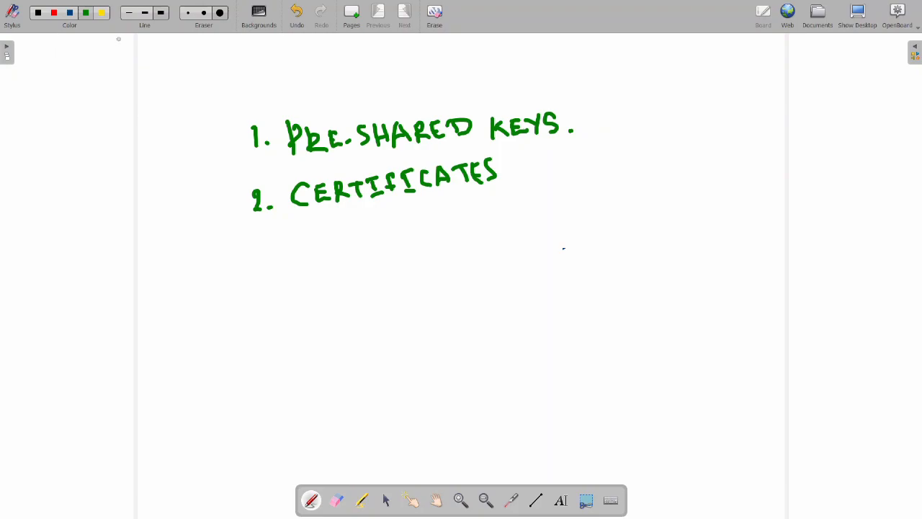
Draw two blue boxes and join them with a line.
{"action": "left_click", "coordinate": [71, 13]}
{"action": "mouse_move", "coordinate": [187, 286]}
{"action": "left_mouse_down"}
{"action": "mouse_move", "coordinate": [265, 280]}
{"action": "mouse_move", "coordinate": [190, 312]}
{"action": "mouse_move", "coordinate": [193, 334]}
{"action": "mouse_move", "coordinate": [267, 329]}
{"action": "left_mouse_up"}
{"action": "left_click_drag", "start_coordinate": [268, 285], "coordinate": [274, 330]}
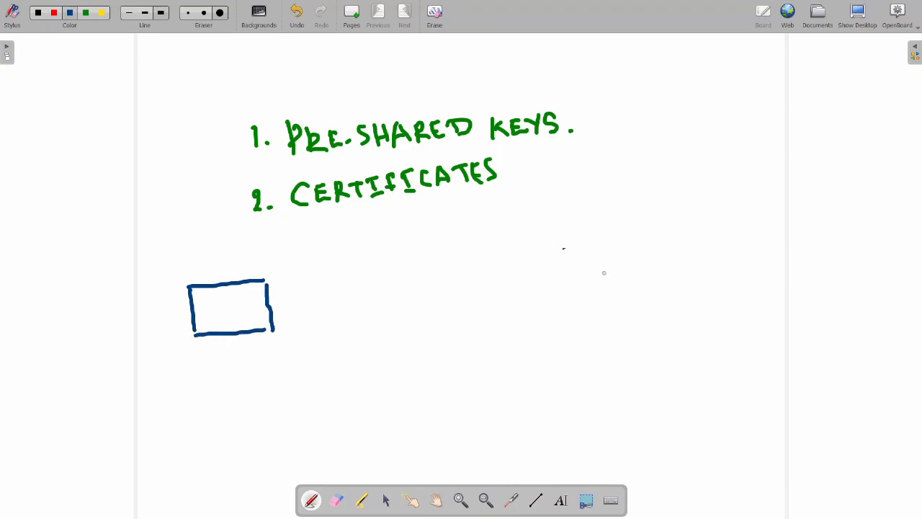
{"action": "mouse_move", "coordinate": [597, 266]}
{"action": "left_mouse_down"}
{"action": "mouse_move", "coordinate": [673, 258]}
{"action": "mouse_move", "coordinate": [598, 294]}
{"action": "mouse_move", "coordinate": [611, 322]}
{"action": "mouse_move", "coordinate": [687, 311]}
{"action": "left_mouse_up"}
{"action": "left_click_drag", "start_coordinate": [676, 260], "coordinate": [683, 312]}
{"action": "left_click_drag", "start_coordinate": [272, 307], "coordinate": [597, 290]}
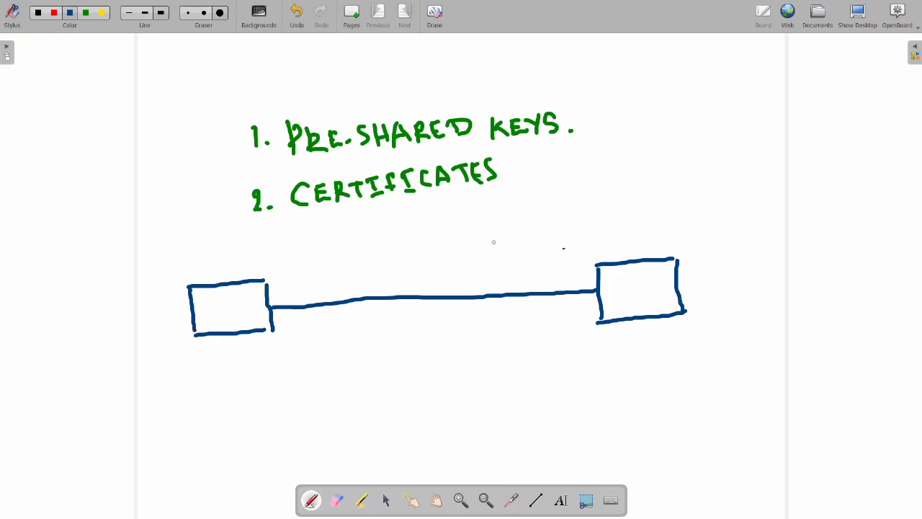
Write CA above the right box and draw a red arrow toward the left box.
{"action": "mouse_move", "coordinate": [644, 201]}
{"action": "left_mouse_down"}
{"action": "mouse_move", "coordinate": [632, 203]}
{"action": "mouse_move", "coordinate": [646, 213]}
{"action": "mouse_move", "coordinate": [658, 206]}
{"action": "left_mouse_up"}
{"action": "left_click", "coordinate": [55, 15]}
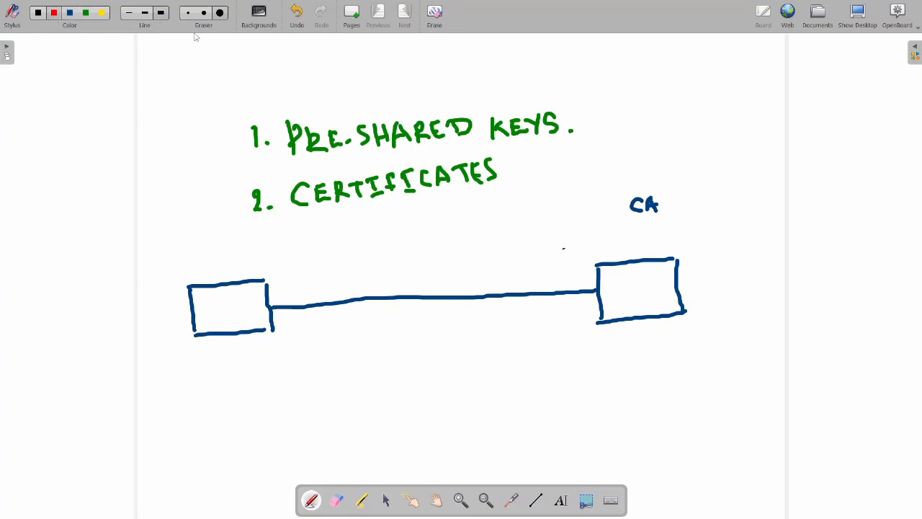
{"action": "mouse_move", "coordinate": [623, 206]}
{"action": "left_mouse_down"}
{"action": "mouse_move", "coordinate": [353, 241]}
{"action": "mouse_move", "coordinate": [308, 257]}
{"action": "mouse_move", "coordinate": [262, 254]}
{"action": "mouse_move", "coordinate": [255, 265]}
{"action": "mouse_move", "coordinate": [275, 265]}
{"action": "left_mouse_up"}
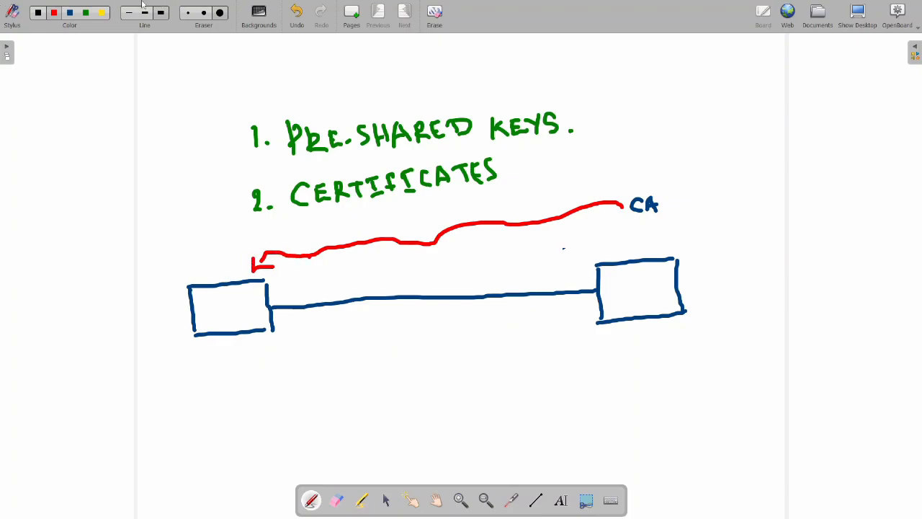
In blue, write CA above the left box and IPSEC CERT below it, joined by a curved arrow.
{"action": "left_click", "coordinate": [72, 18]}
{"action": "mouse_move", "coordinate": [196, 247]}
{"action": "left_mouse_down"}
{"action": "mouse_move", "coordinate": [195, 265]}
{"action": "mouse_move", "coordinate": [223, 254]}
{"action": "left_mouse_up"}
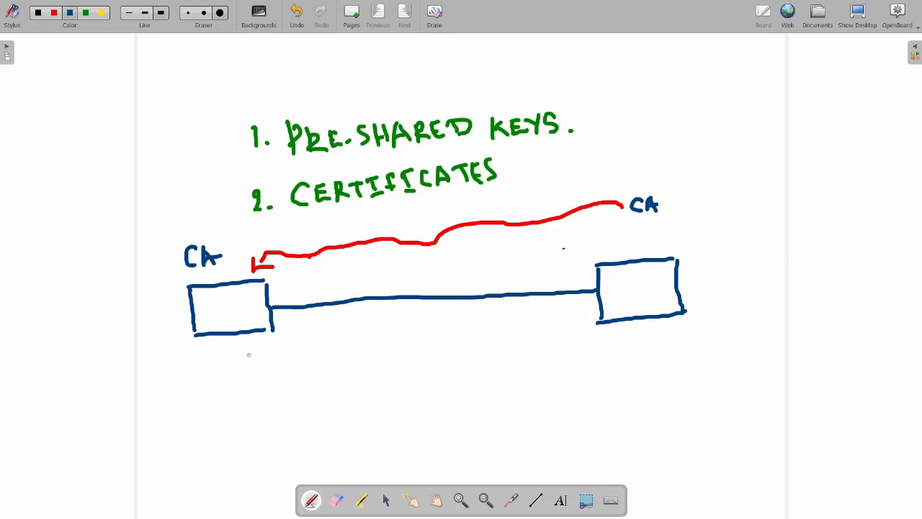
{"action": "mouse_move", "coordinate": [253, 352]}
{"action": "left_mouse_down"}
{"action": "mouse_move", "coordinate": [254, 365]}
{"action": "mouse_move", "coordinate": [265, 355]}
{"action": "left_mouse_up"}
{"action": "mouse_move", "coordinate": [287, 345]}
{"action": "left_mouse_down"}
{"action": "mouse_move", "coordinate": [281, 360]}
{"action": "mouse_move", "coordinate": [320, 342]}
{"action": "left_mouse_up"}
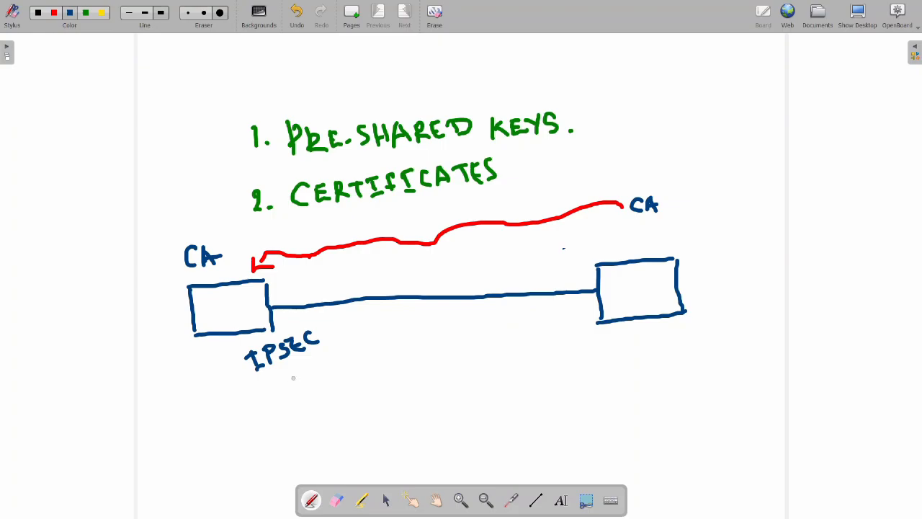
{"action": "mouse_move", "coordinate": [292, 370]}
{"action": "left_mouse_down"}
{"action": "mouse_move", "coordinate": [285, 377]}
{"action": "mouse_move", "coordinate": [295, 382]}
{"action": "mouse_move", "coordinate": [315, 379]}
{"action": "mouse_move", "coordinate": [354, 343]}
{"action": "left_mouse_up"}
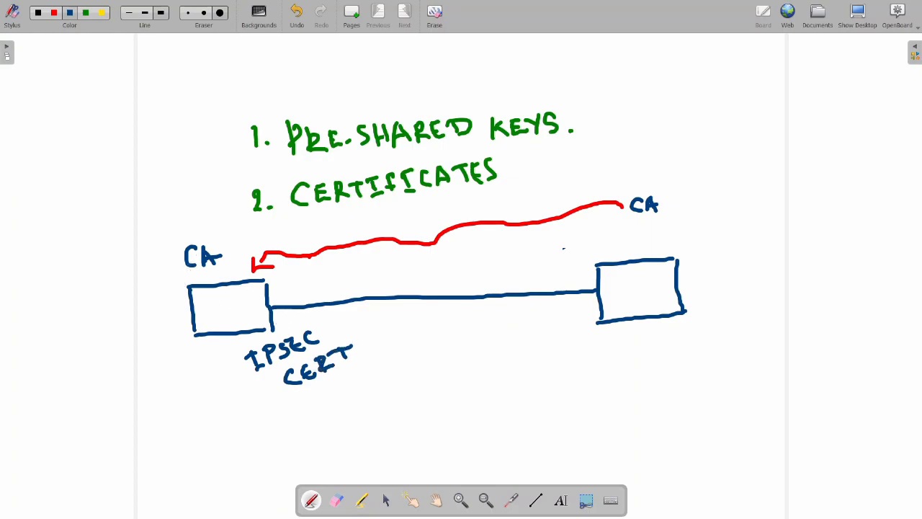
{"action": "mouse_move", "coordinate": [184, 266]}
{"action": "left_mouse_down"}
{"action": "mouse_move", "coordinate": [174, 269]}
{"action": "mouse_move", "coordinate": [161, 332]}
{"action": "mouse_move", "coordinate": [222, 360]}
{"action": "mouse_move", "coordinate": [214, 375]}
{"action": "left_mouse_up"}
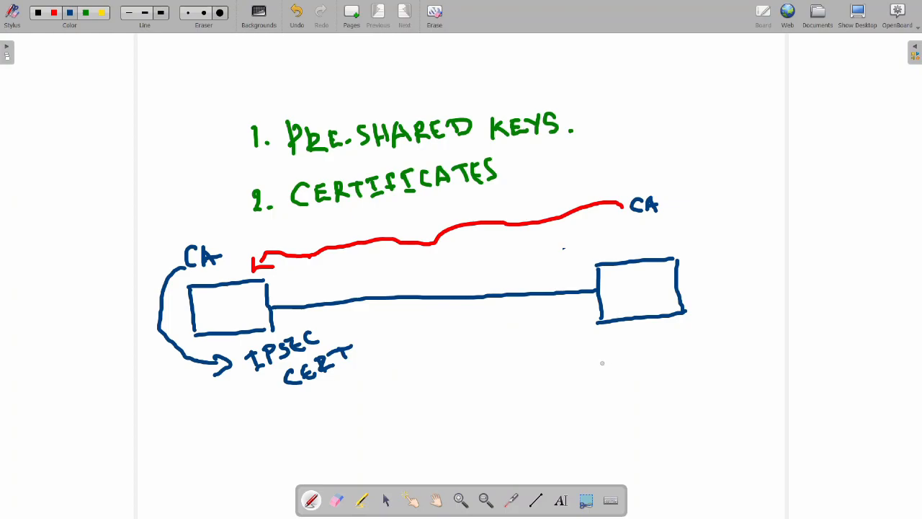
Write IPSEC CERT under the right box and add a curved arrow from CA labelled 'sign'.
{"action": "mouse_move", "coordinate": [611, 348]}
{"action": "left_mouse_down"}
{"action": "mouse_move", "coordinate": [622, 346]}
{"action": "mouse_move", "coordinate": [616, 357]}
{"action": "mouse_move", "coordinate": [625, 361]}
{"action": "mouse_move", "coordinate": [638, 346]}
{"action": "mouse_move", "coordinate": [640, 354]}
{"action": "mouse_move", "coordinate": [689, 333]}
{"action": "left_mouse_up"}
{"action": "mouse_move", "coordinate": [663, 376]}
{"action": "left_mouse_down"}
{"action": "mouse_move", "coordinate": [662, 391]}
{"action": "mouse_move", "coordinate": [683, 376]}
{"action": "left_mouse_up"}
{"action": "left_click_drag", "start_coordinate": [689, 353], "coordinate": [692, 374]}
{"action": "mouse_move", "coordinate": [688, 354]}
{"action": "left_mouse_down"}
{"action": "mouse_move", "coordinate": [710, 372]}
{"action": "mouse_move", "coordinate": [719, 366]}
{"action": "left_mouse_up"}
{"action": "left_click_drag", "start_coordinate": [706, 351], "coordinate": [726, 337]}
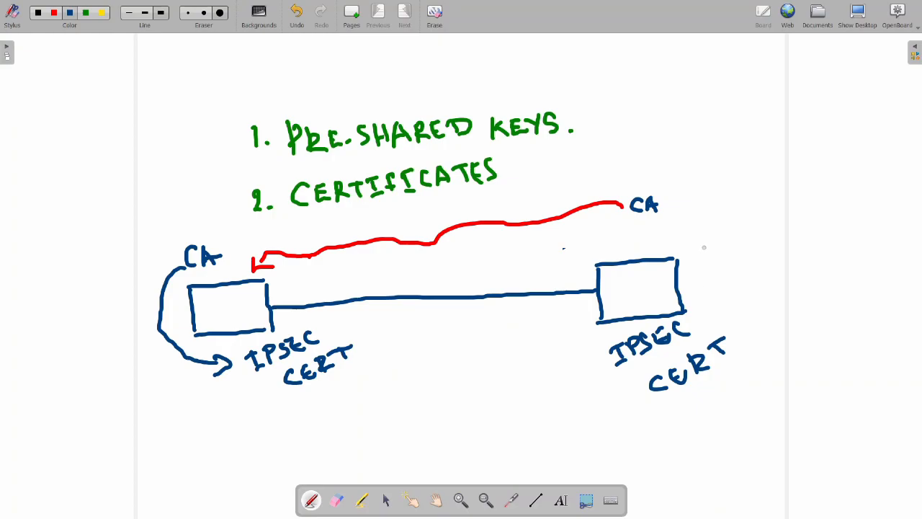
{"action": "mouse_move", "coordinate": [668, 206]}
{"action": "left_mouse_down"}
{"action": "mouse_move", "coordinate": [702, 219]}
{"action": "mouse_move", "coordinate": [706, 296]}
{"action": "mouse_move", "coordinate": [724, 298]}
{"action": "left_mouse_up"}
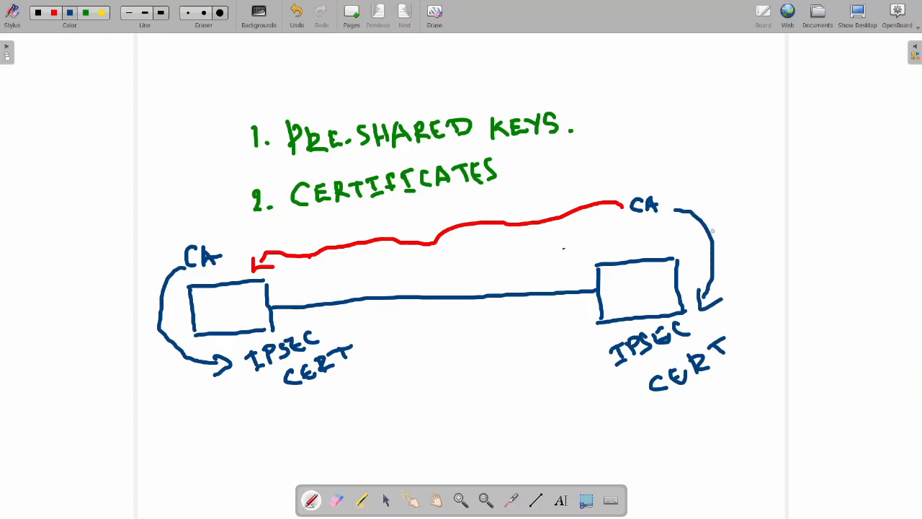
{"action": "mouse_move", "coordinate": [735, 207]}
{"action": "left_mouse_down"}
{"action": "mouse_move", "coordinate": [729, 224]}
{"action": "mouse_move", "coordinate": [785, 205]}
{"action": "left_mouse_up"}
Label the left arrow 'sign', tick the left box and right cert, and circle the left CA.
{"action": "mouse_move", "coordinate": [134, 360]}
{"action": "left_mouse_down"}
{"action": "mouse_move", "coordinate": [123, 371]}
{"action": "mouse_move", "coordinate": [181, 349]}
{"action": "left_mouse_up"}
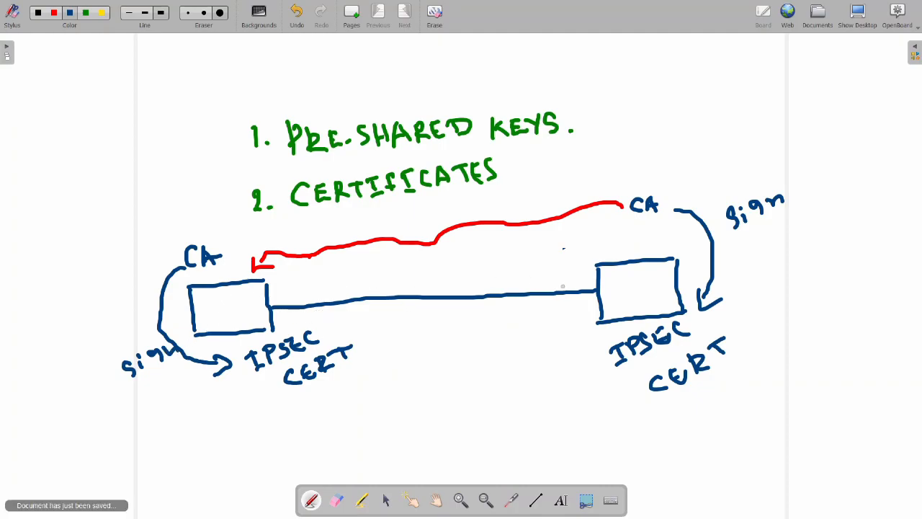
{"action": "mouse_move", "coordinate": [212, 314]}
{"action": "left_mouse_down"}
{"action": "mouse_move", "coordinate": [226, 323]}
{"action": "mouse_move", "coordinate": [249, 291]}
{"action": "left_mouse_up"}
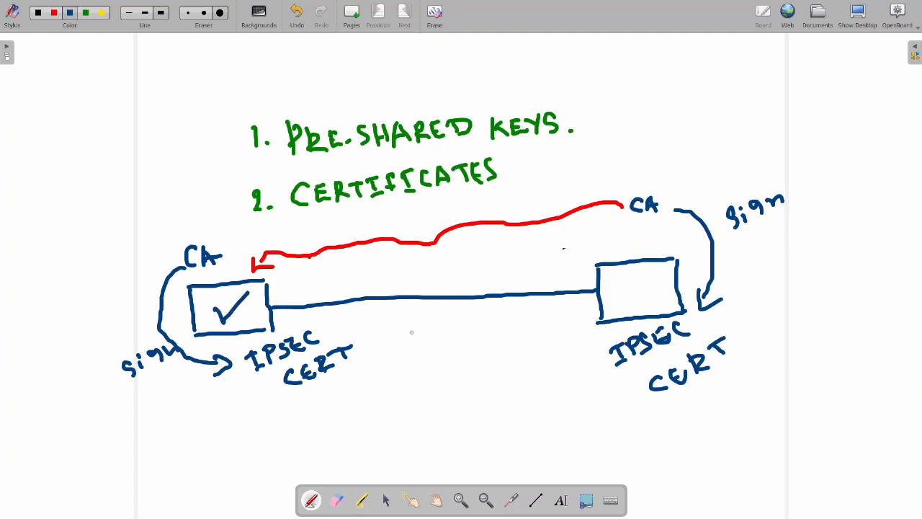
{"action": "mouse_move", "coordinate": [635, 418]}
{"action": "left_mouse_down"}
{"action": "mouse_move", "coordinate": [699, 402]}
{"action": "mouse_move", "coordinate": [752, 333]}
{"action": "mouse_move", "coordinate": [633, 320]}
{"action": "mouse_move", "coordinate": [588, 384]}
{"action": "mouse_move", "coordinate": [651, 422]}
{"action": "left_mouse_up"}
{"action": "mouse_move", "coordinate": [620, 377]}
{"action": "left_mouse_down"}
{"action": "mouse_move", "coordinate": [625, 389]}
{"action": "mouse_move", "coordinate": [641, 362]}
{"action": "left_mouse_up"}
{"action": "mouse_move", "coordinate": [205, 237]}
{"action": "left_mouse_down"}
{"action": "mouse_move", "coordinate": [196, 228]}
{"action": "mouse_move", "coordinate": [174, 251]}
{"action": "mouse_move", "coordinate": [205, 282]}
{"action": "mouse_move", "coordinate": [226, 234]}
{"action": "mouse_move", "coordinate": [192, 230]}
{"action": "mouse_move", "coordinate": [221, 191]}
{"action": "left_mouse_up"}
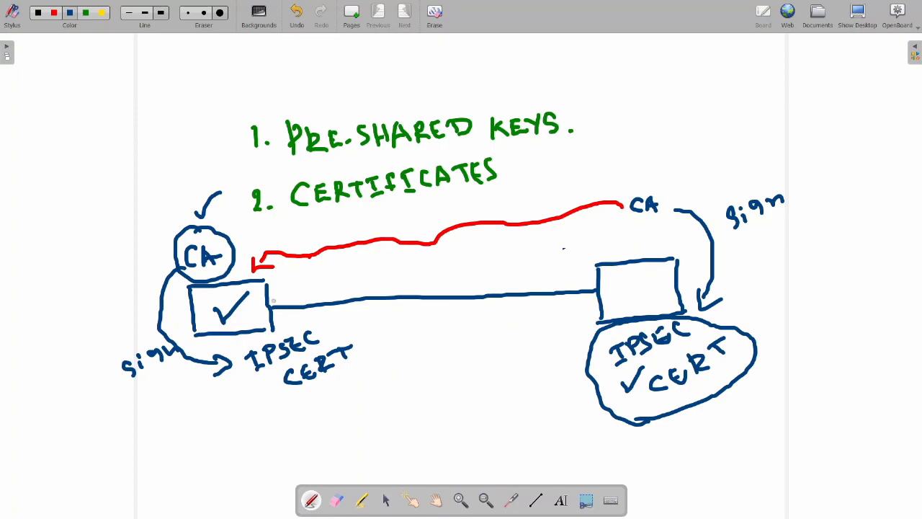
Add checkmarks beside the right certificate and in the left box, plus an arrow at the left CA.
{"action": "mouse_move", "coordinate": [213, 306]}
{"action": "left_mouse_down"}
{"action": "mouse_move", "coordinate": [220, 326]}
{"action": "mouse_move", "coordinate": [252, 290]}
{"action": "left_mouse_up"}
{"action": "mouse_move", "coordinate": [762, 368]}
{"action": "left_mouse_down"}
{"action": "mouse_move", "coordinate": [771, 380]}
{"action": "mouse_move", "coordinate": [827, 332]}
{"action": "left_mouse_up"}
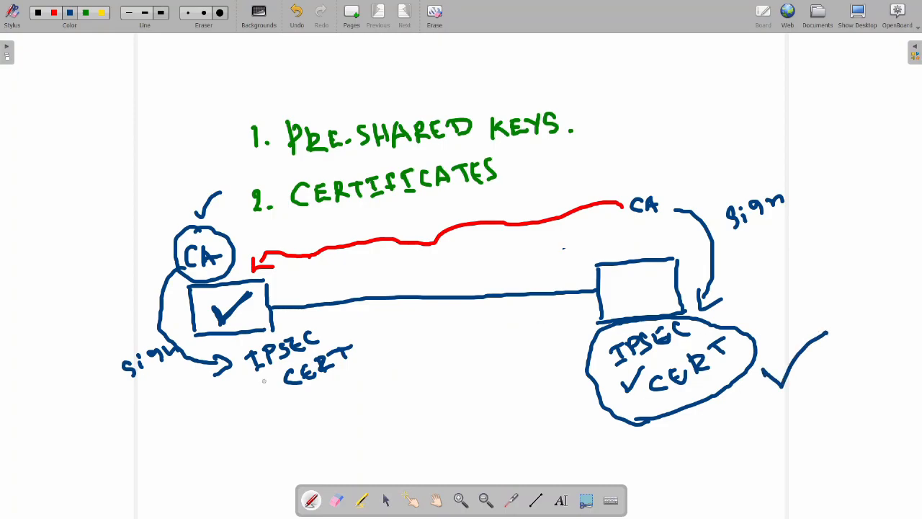
{"action": "mouse_move", "coordinate": [712, 412]}
{"action": "left_mouse_down"}
{"action": "mouse_move", "coordinate": [719, 425]}
{"action": "mouse_move", "coordinate": [736, 391]}
{"action": "left_mouse_up"}
{"action": "mouse_move", "coordinate": [206, 245]}
{"action": "left_mouse_down"}
{"action": "mouse_move", "coordinate": [223, 252]}
{"action": "mouse_move", "coordinate": [209, 256]}
{"action": "left_mouse_up"}
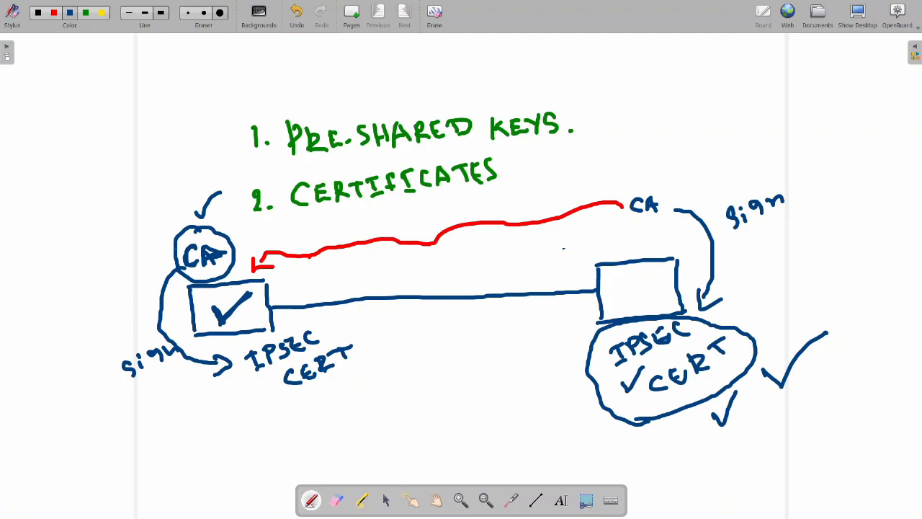
{"action": "mouse_move", "coordinate": [132, 221]}
{"action": "left_mouse_down"}
{"action": "mouse_move", "coordinate": [171, 236]}
{"action": "mouse_move", "coordinate": [151, 248]}
{"action": "left_mouse_up"}
{"action": "mouse_move", "coordinate": [209, 297]}
{"action": "left_mouse_down"}
{"action": "mouse_move", "coordinate": [224, 314]}
{"action": "mouse_move", "coordinate": [256, 284]}
{"action": "left_mouse_up"}
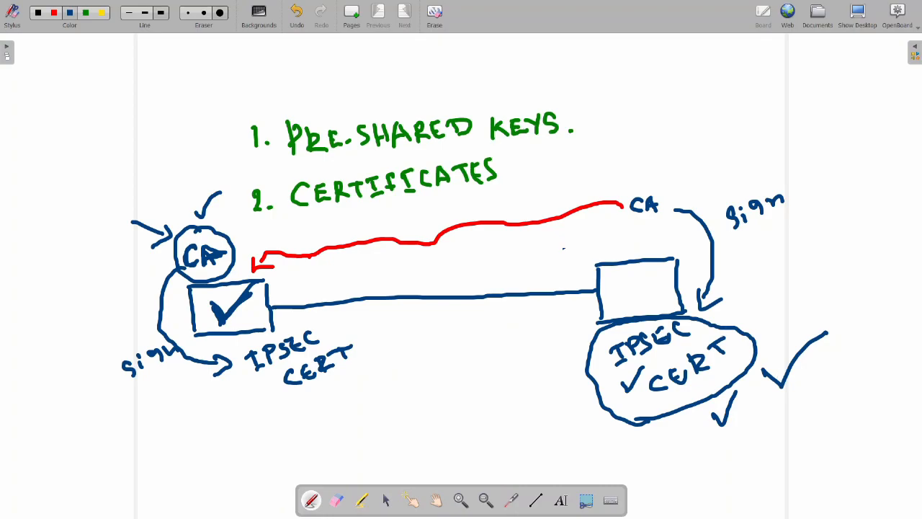
Tick the right box, circle the right CA label, and hide the whiteboard to show the desktop.
{"action": "mouse_move", "coordinate": [619, 290]}
{"action": "left_mouse_down"}
{"action": "mouse_move", "coordinate": [631, 301]}
{"action": "mouse_move", "coordinate": [684, 228]}
{"action": "left_mouse_up"}
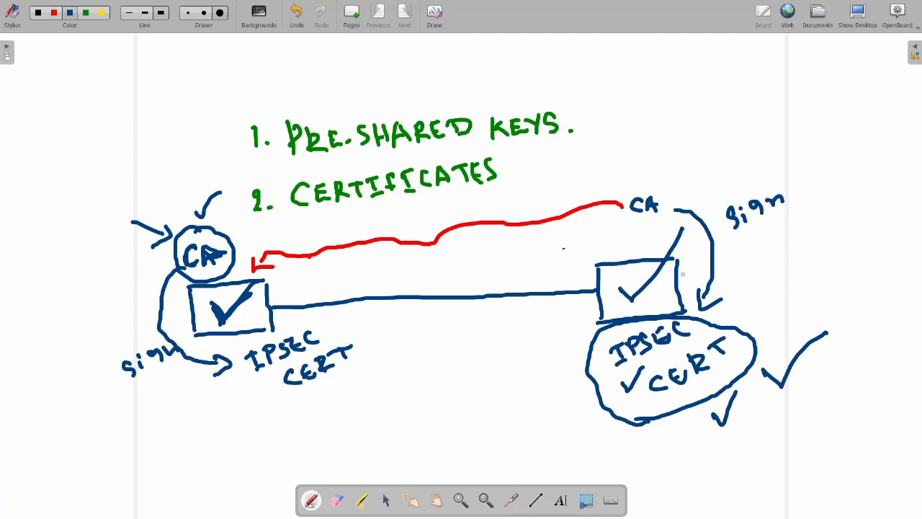
{"action": "mouse_move", "coordinate": [650, 182]}
{"action": "left_mouse_down"}
{"action": "mouse_move", "coordinate": [631, 187]}
{"action": "mouse_move", "coordinate": [643, 229]}
{"action": "mouse_move", "coordinate": [666, 189]}
{"action": "mouse_move", "coordinate": [646, 182]}
{"action": "left_mouse_up"}
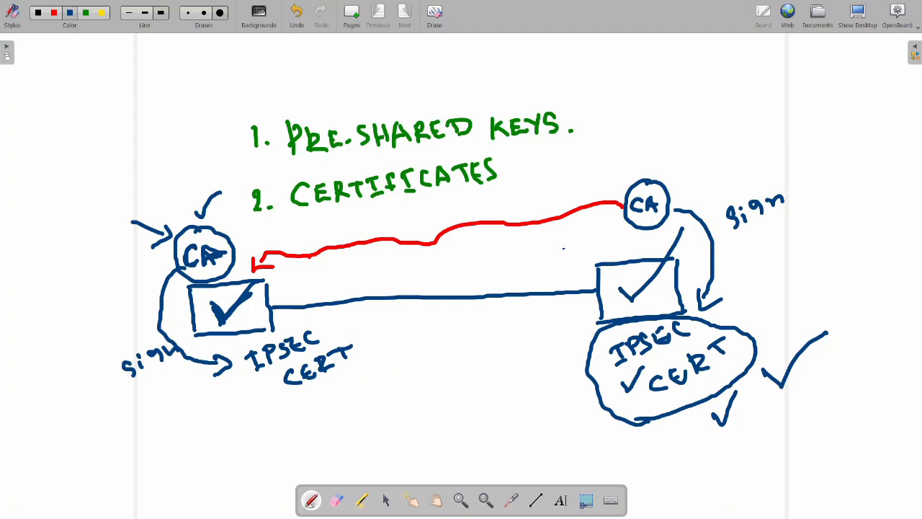
{"action": "left_click", "coordinate": [857, 15]}
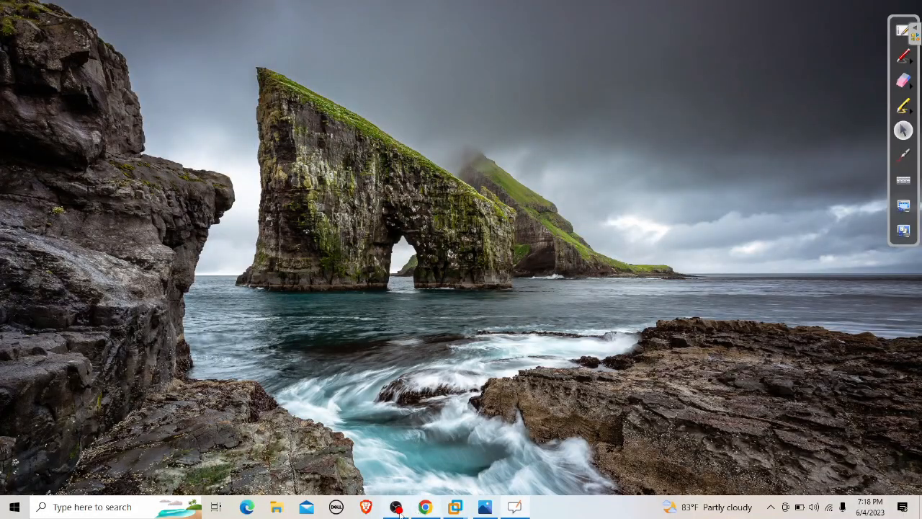
On PA-HO, open the Generate Certificate form under Device > Certificates.
{"action": "left_click", "coordinate": [425, 507]}
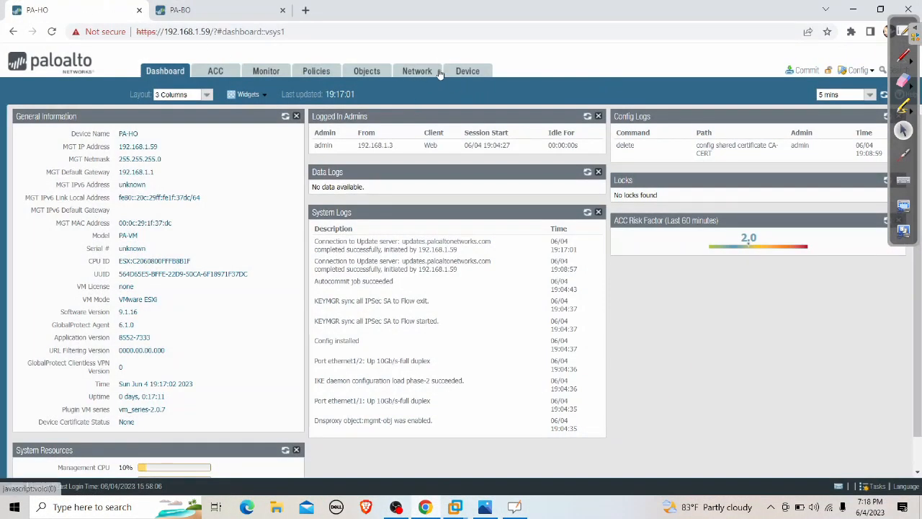
{"action": "left_click", "coordinate": [465, 72]}
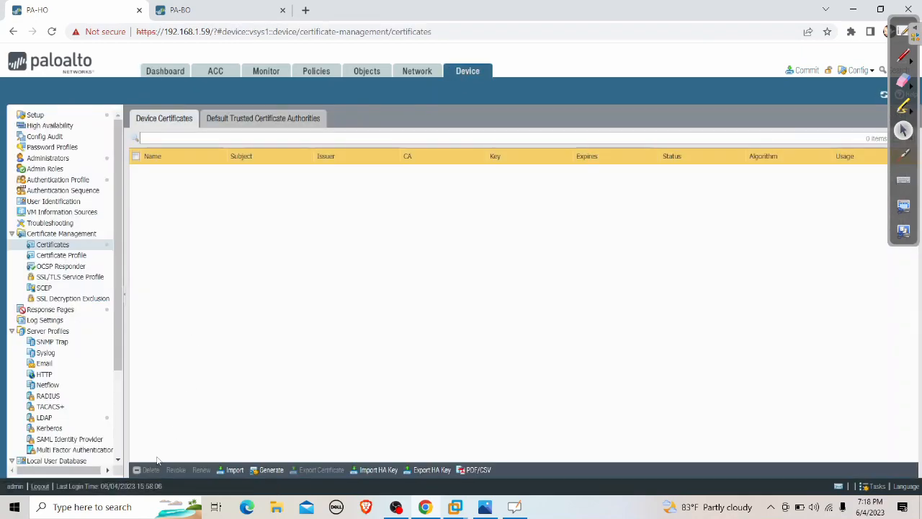
{"action": "left_click", "coordinate": [269, 469]}
Name the certificate CA-CERT, leave Signed By empty, and clear the pa-ho.firewalllife.com common name.
{"action": "left_click", "coordinate": [471, 131]}
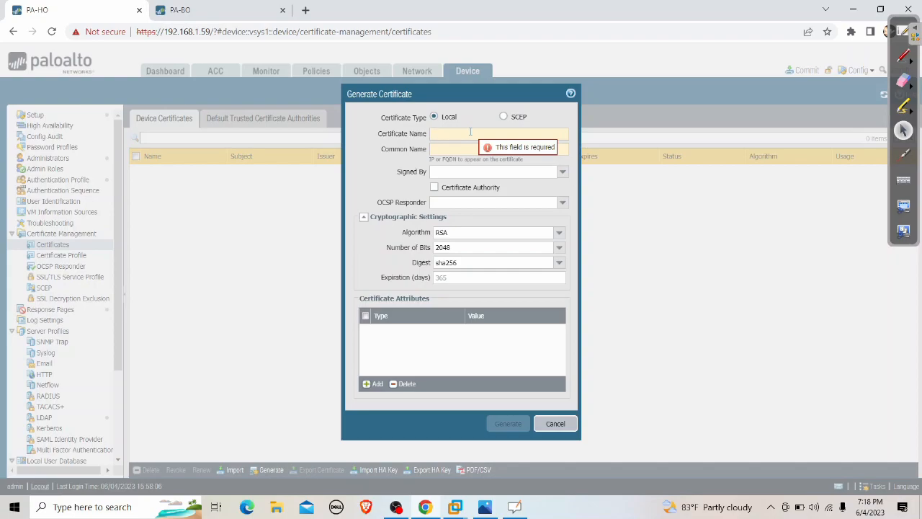
{"action": "type", "text": "CA"}
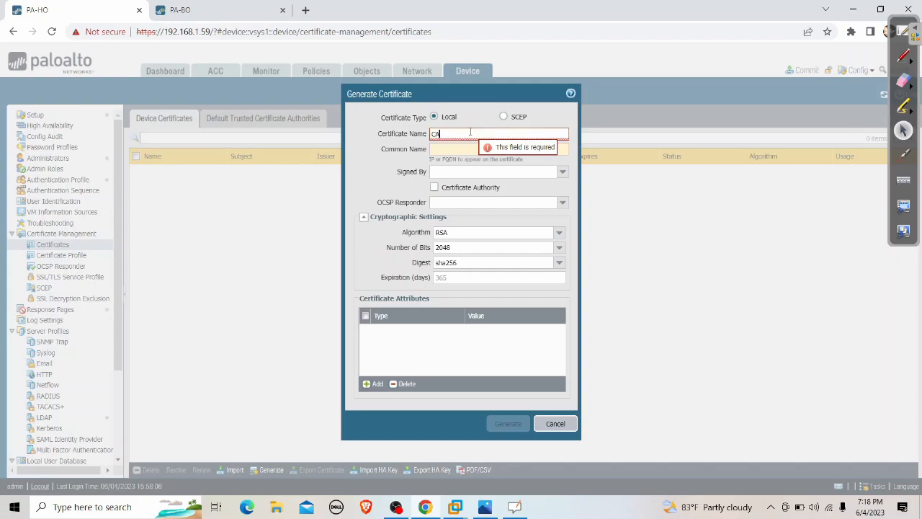
{"action": "type", "text": "-CERT"}
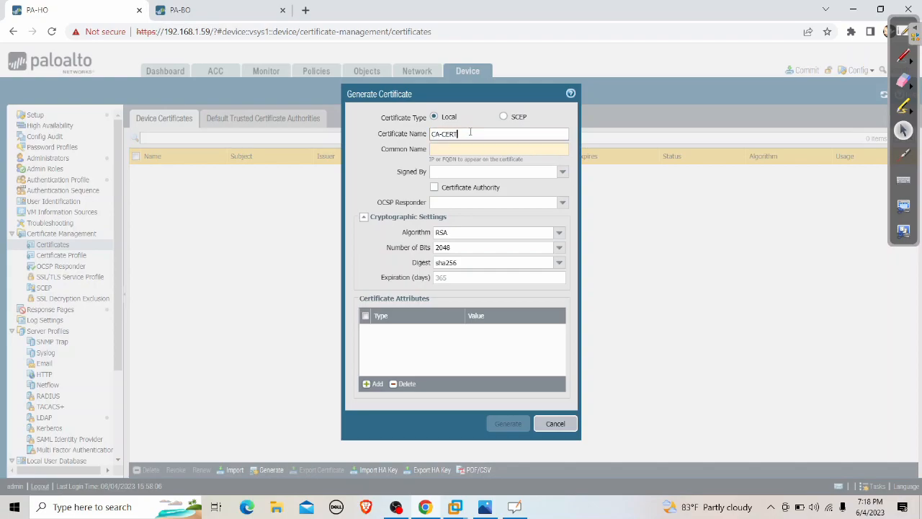
{"action": "key", "text": "Tab"}
{"action": "type", "text": "pa-ho.firewalllife.com"}
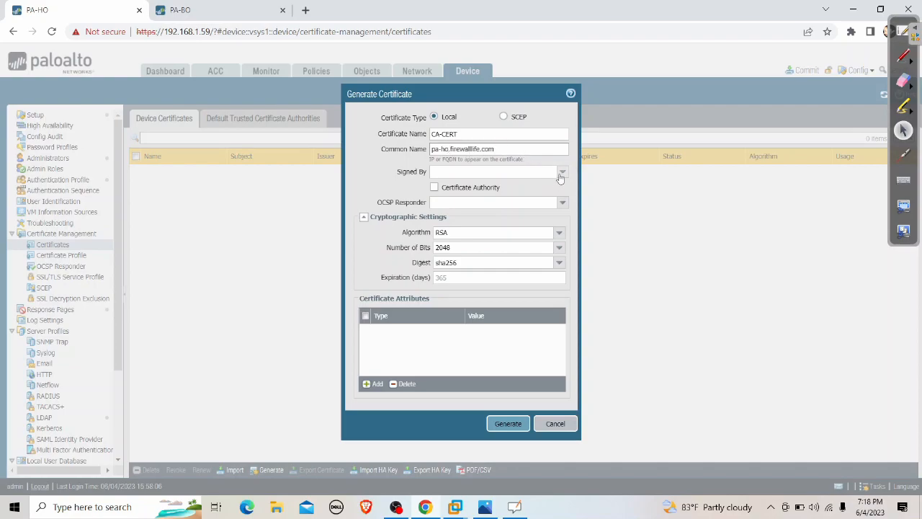
{"action": "left_click", "coordinate": [528, 174]}
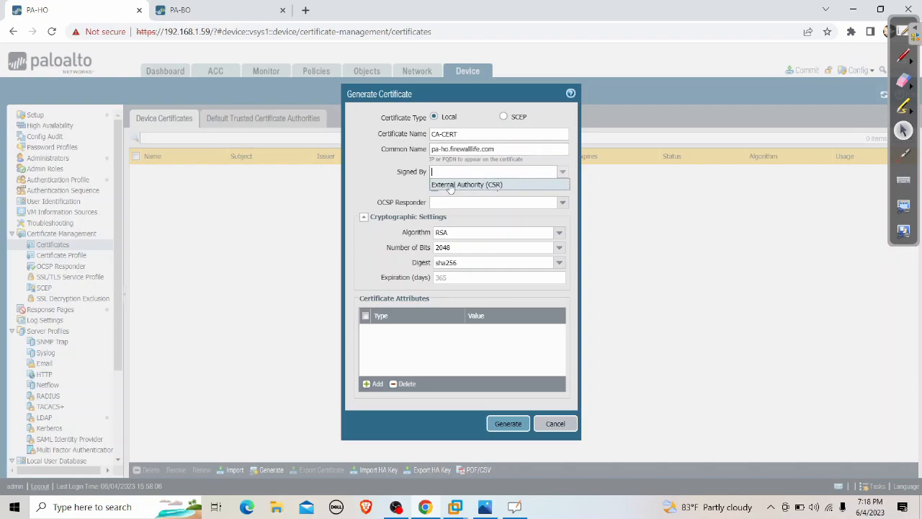
{"action": "left_click", "coordinate": [408, 184]}
{"action": "left_click_drag", "start_coordinate": [505, 149], "coordinate": [430, 157]}
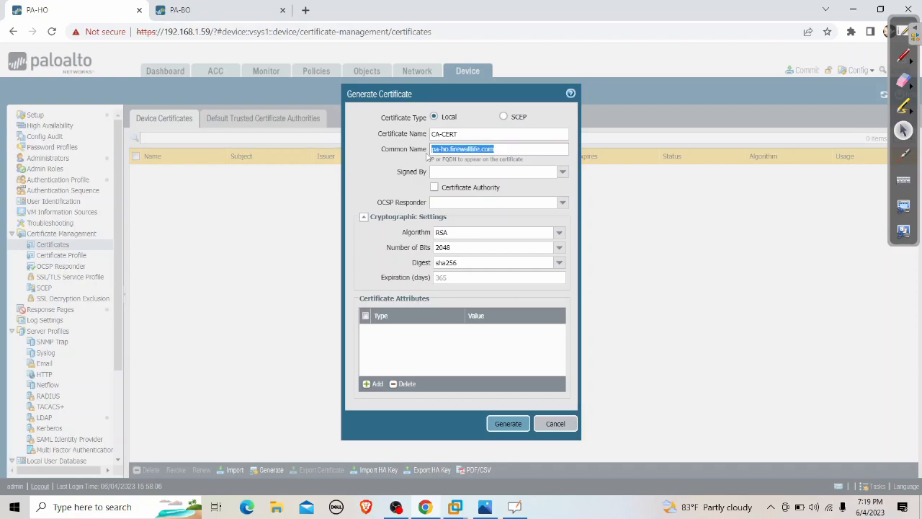
{"action": "key", "text": "BackSpace"}
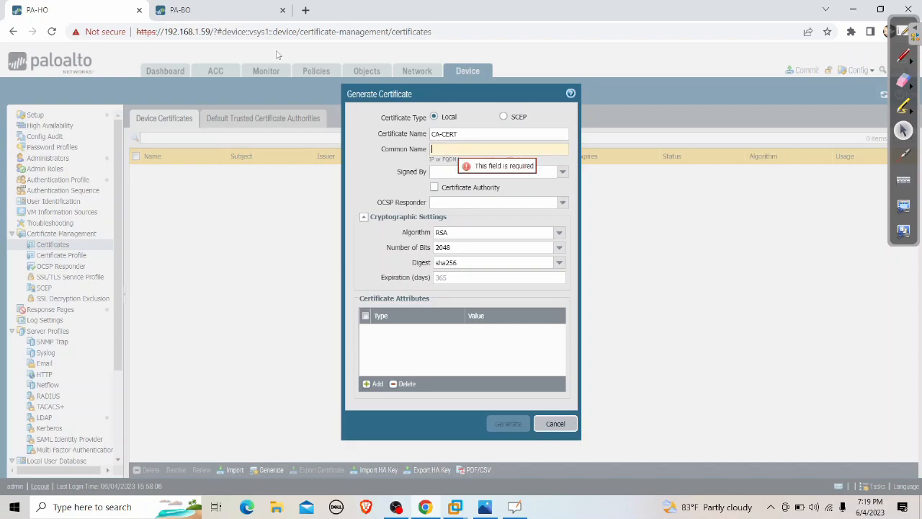
Set common name ca-certificate, enable Certificate Authority, and generate CA-CERT.
{"action": "left_click", "coordinate": [463, 134]}
{"action": "left_click_drag", "start_coordinate": [463, 134], "coordinate": [419, 135]}
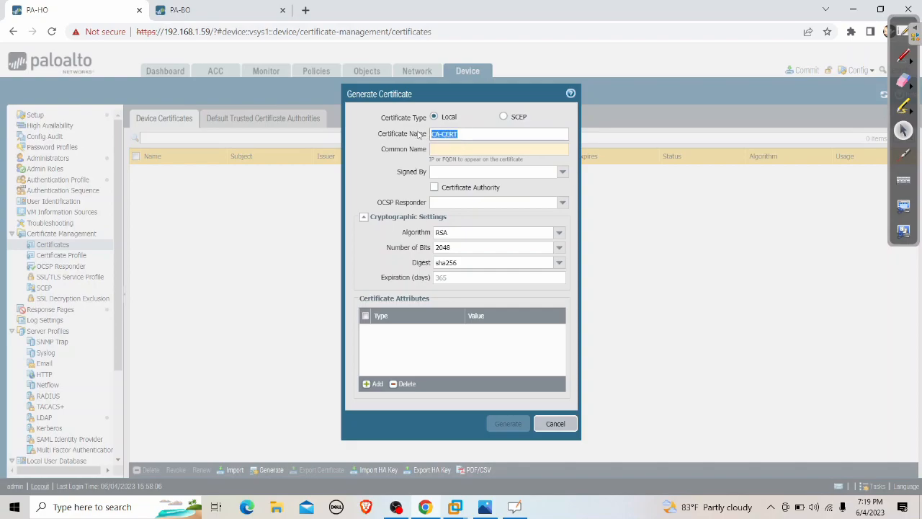
{"action": "left_click", "coordinate": [469, 152]}
{"action": "type", "text": "ca-"}
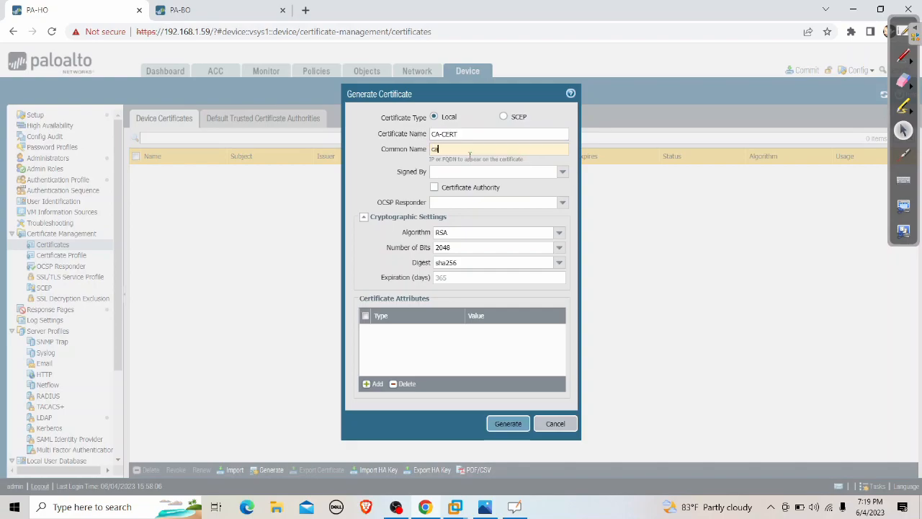
{"action": "type", "text": "certificate"}
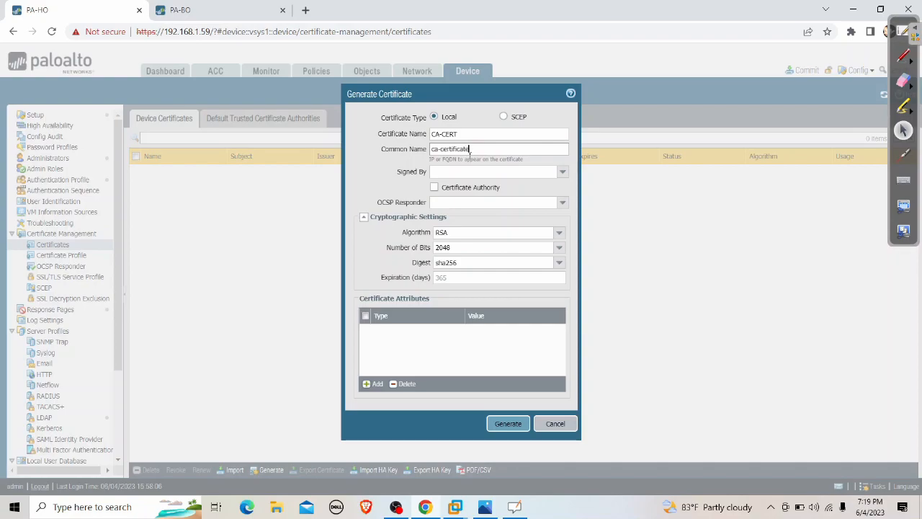
{"action": "left_click", "coordinate": [434, 188]}
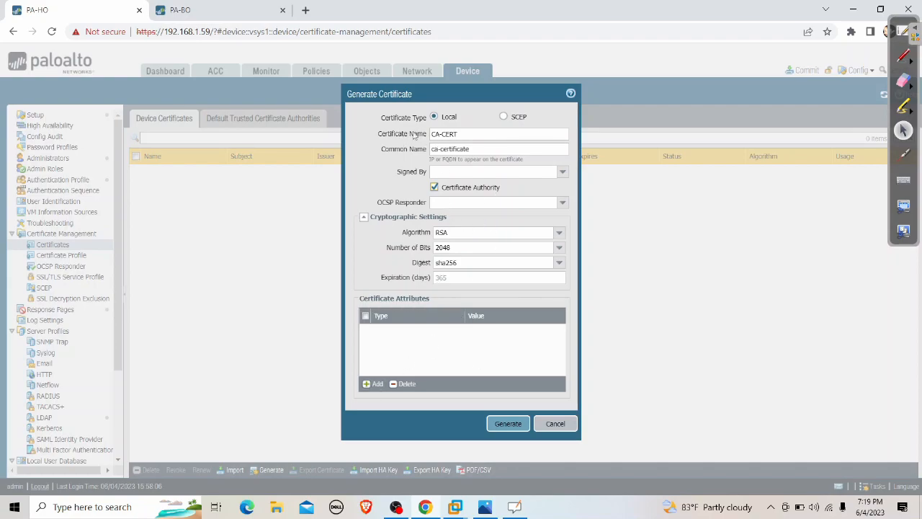
{"action": "left_click_drag", "start_coordinate": [461, 133], "coordinate": [409, 136]}
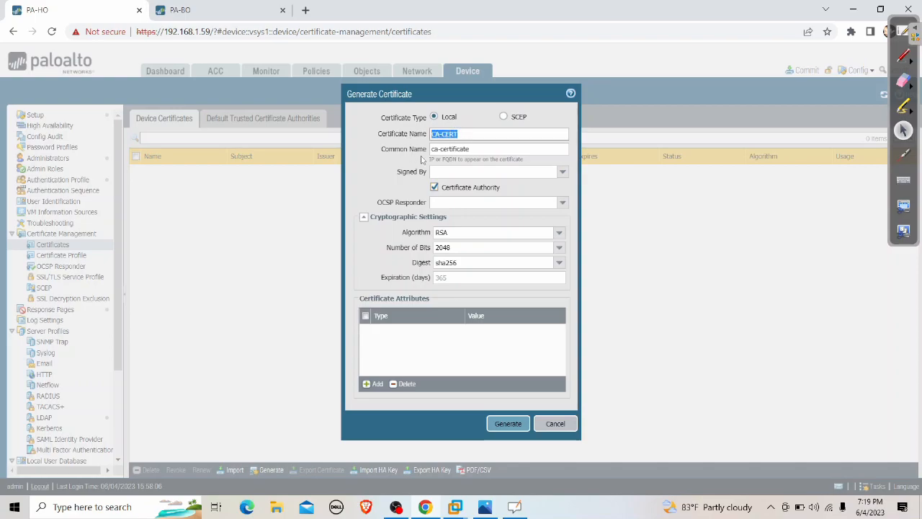
{"action": "left_click_drag", "start_coordinate": [485, 149], "coordinate": [409, 149]}
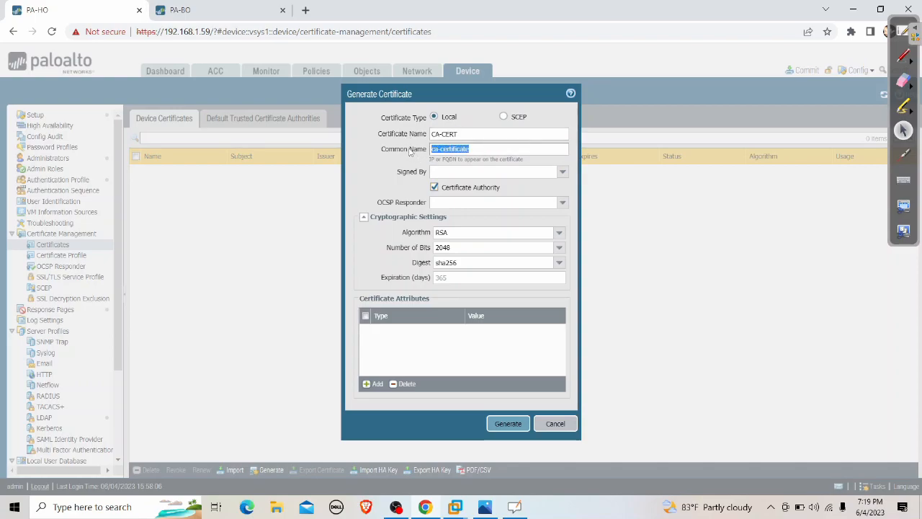
{"action": "left_click_drag", "start_coordinate": [478, 149], "coordinate": [425, 150]}
{"action": "left_click", "coordinate": [436, 187]}
{"action": "left_click", "coordinate": [435, 187]}
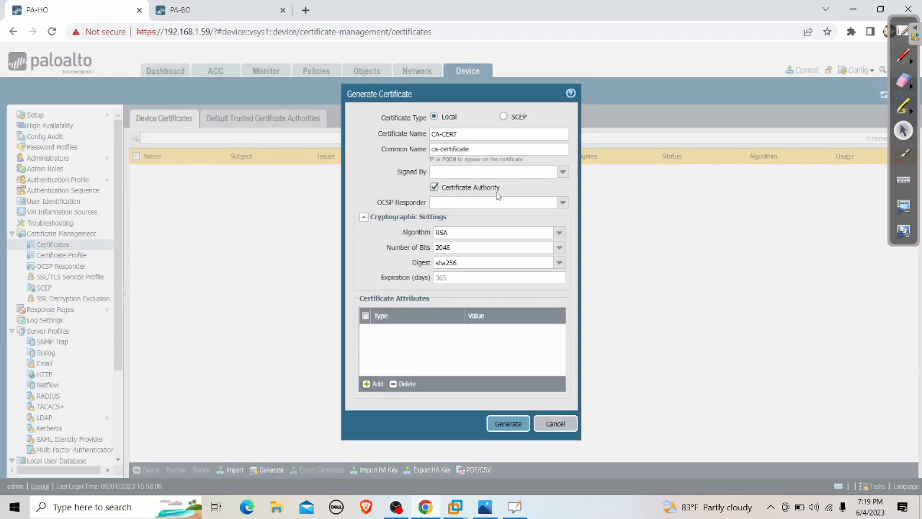
{"action": "left_click", "coordinate": [509, 424]}
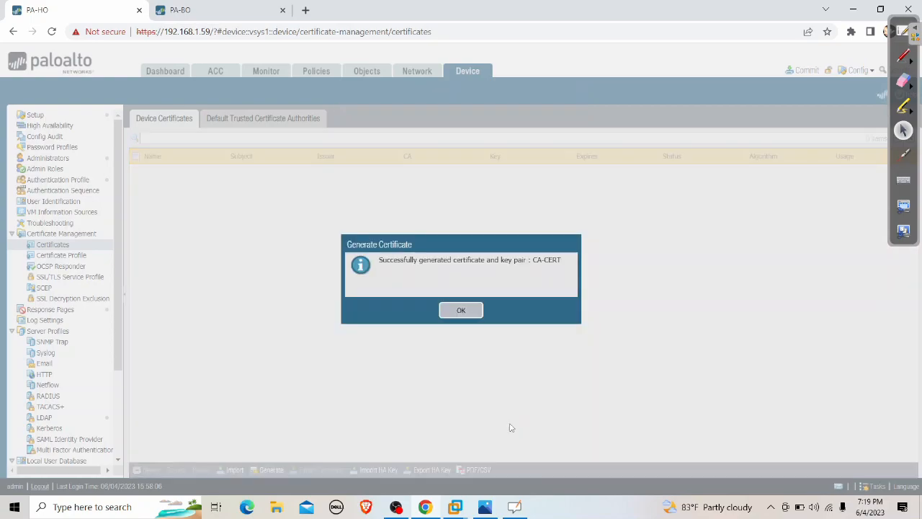
Export CA-CERT in PKCS12 format with its private key, protected by a passphrase and its confirmation.
{"action": "left_click", "coordinate": [477, 314]}
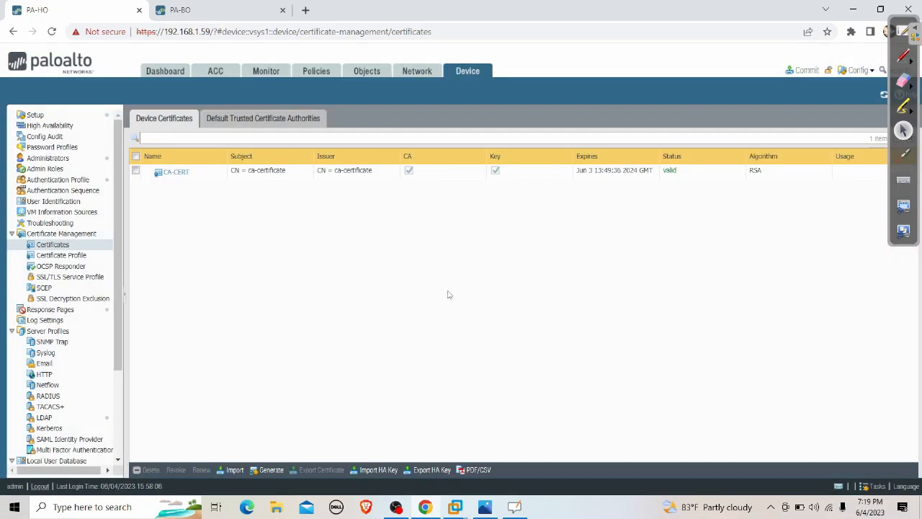
{"action": "left_click", "coordinate": [135, 170]}
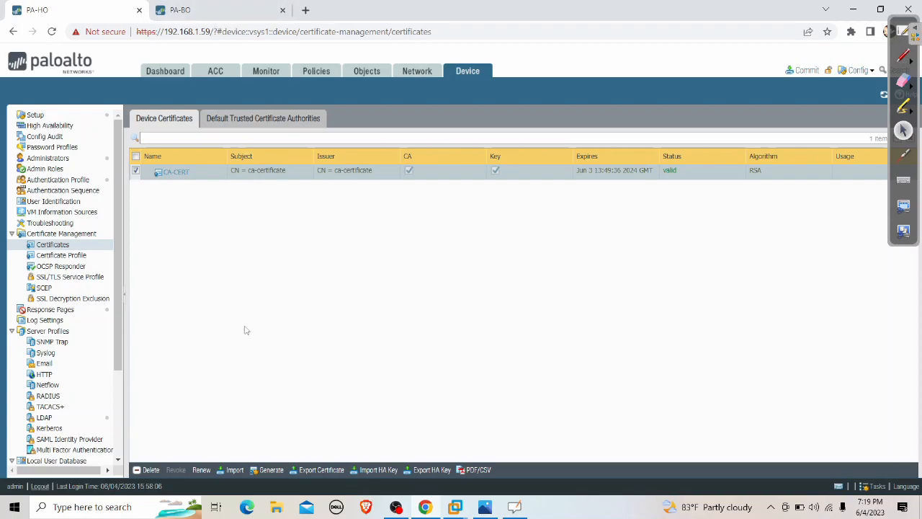
{"action": "left_click", "coordinate": [319, 470]}
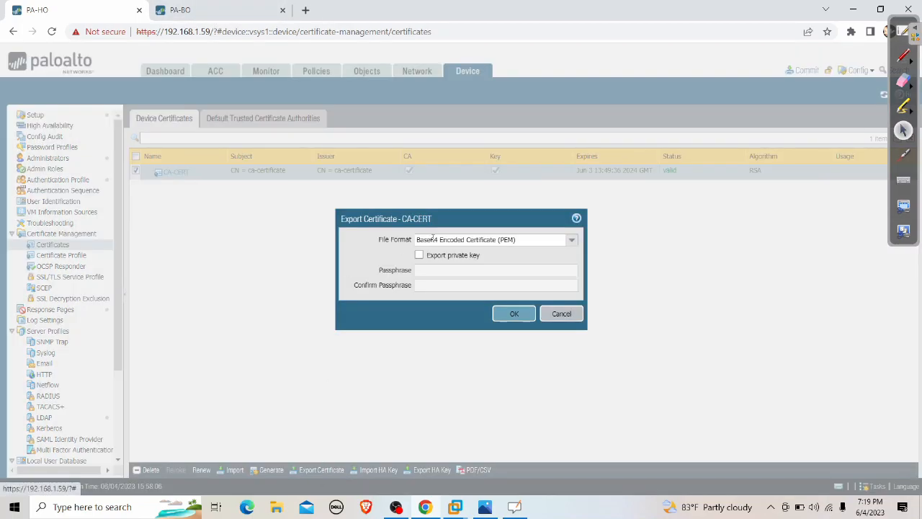
{"action": "left_click", "coordinate": [572, 245]}
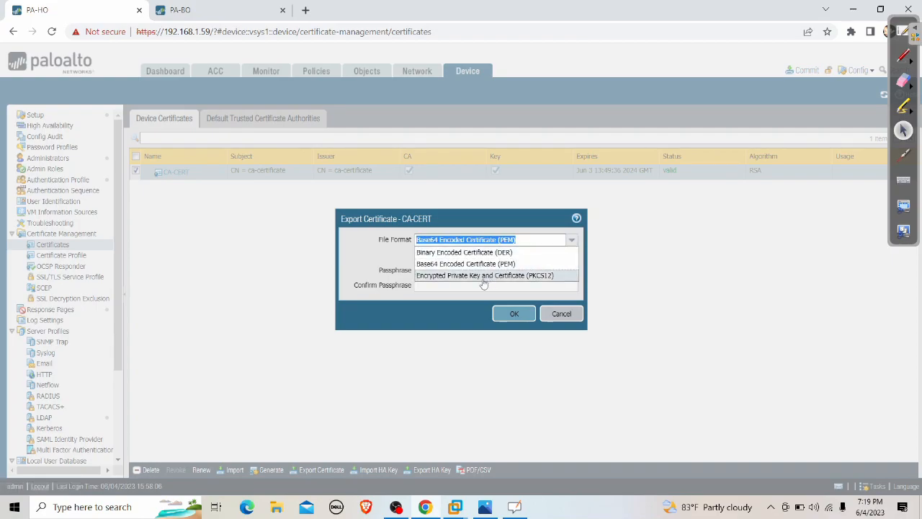
{"action": "left_click", "coordinate": [547, 276]}
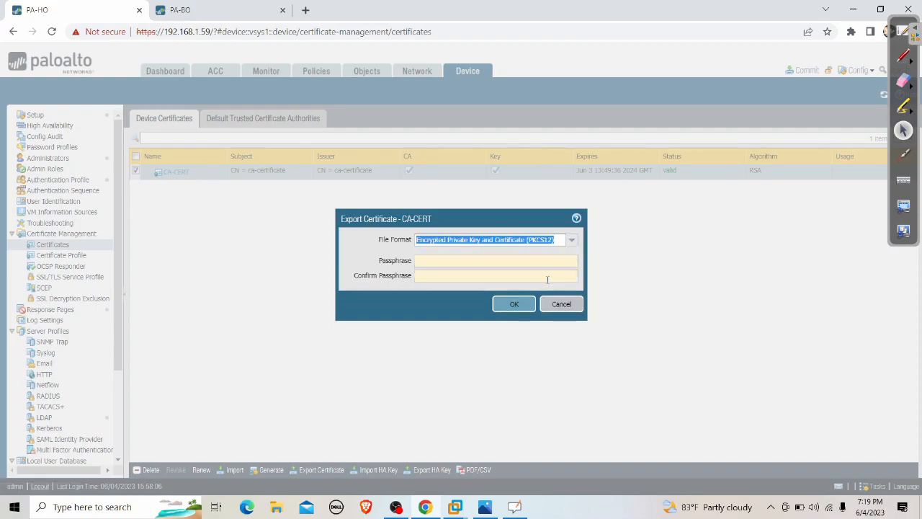
{"action": "left_click", "coordinate": [502, 260]}
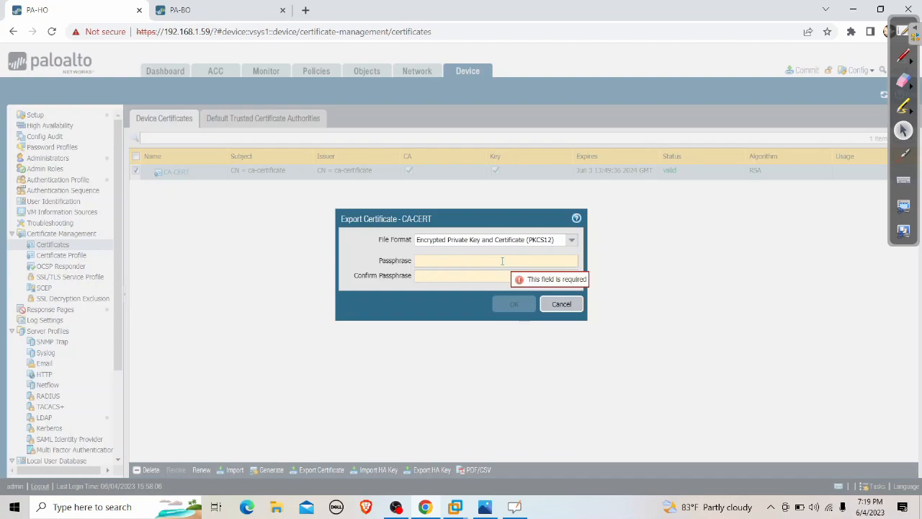
{"action": "type", "text": "123456789"}
{"action": "key", "text": "Tab"}
{"action": "type", "text": "12345"}
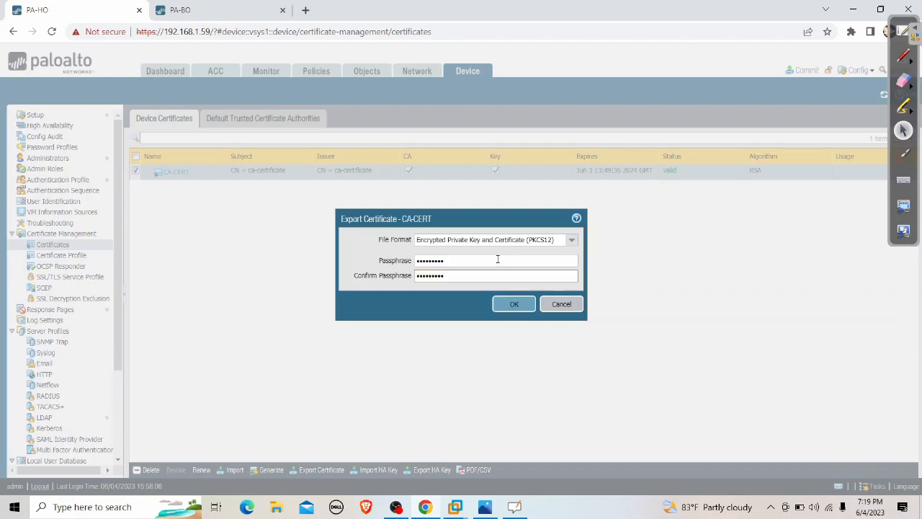
{"action": "left_click", "coordinate": [510, 304]}
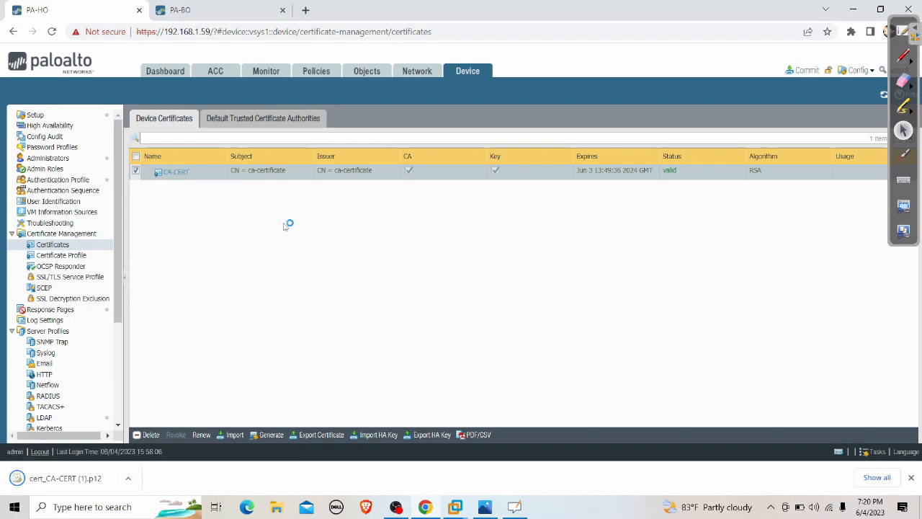
On PA-BO, delete the old CA-CERT from Device > Certificates.
{"action": "left_click", "coordinate": [244, 10]}
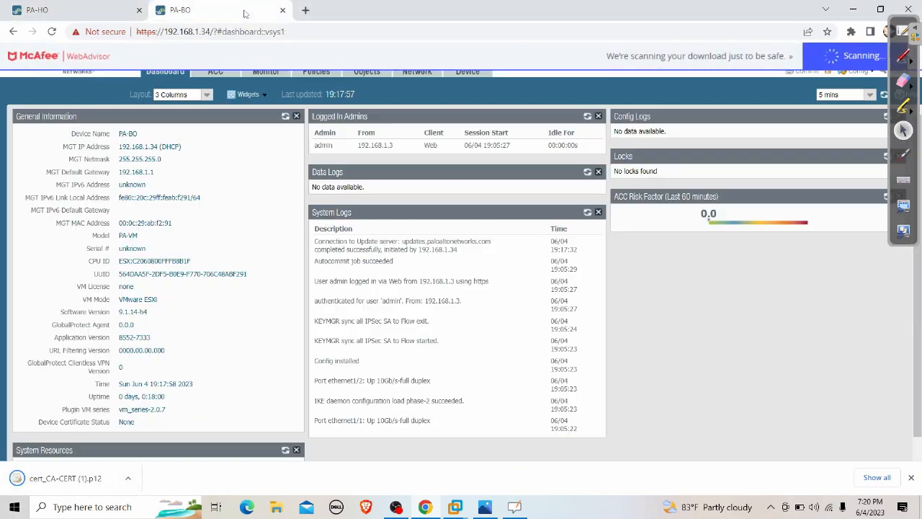
{"action": "left_click", "coordinate": [478, 75]}
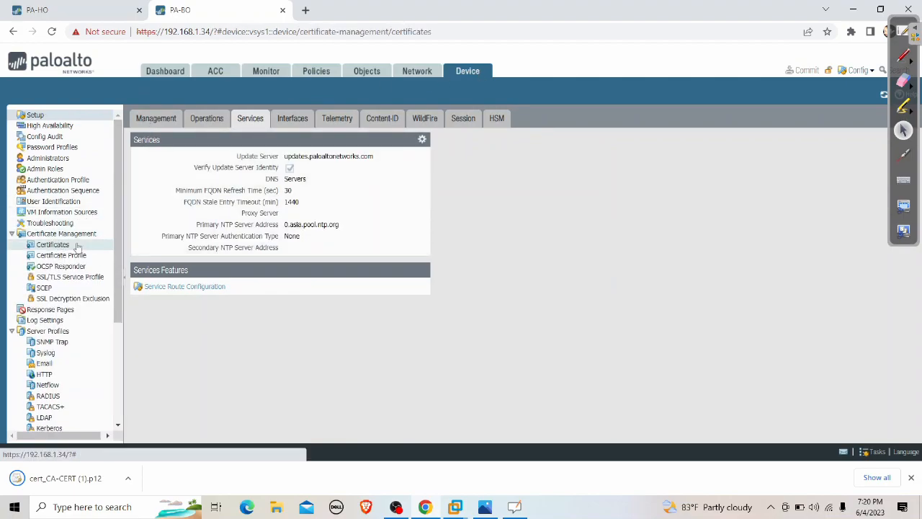
{"action": "left_click", "coordinate": [54, 245]}
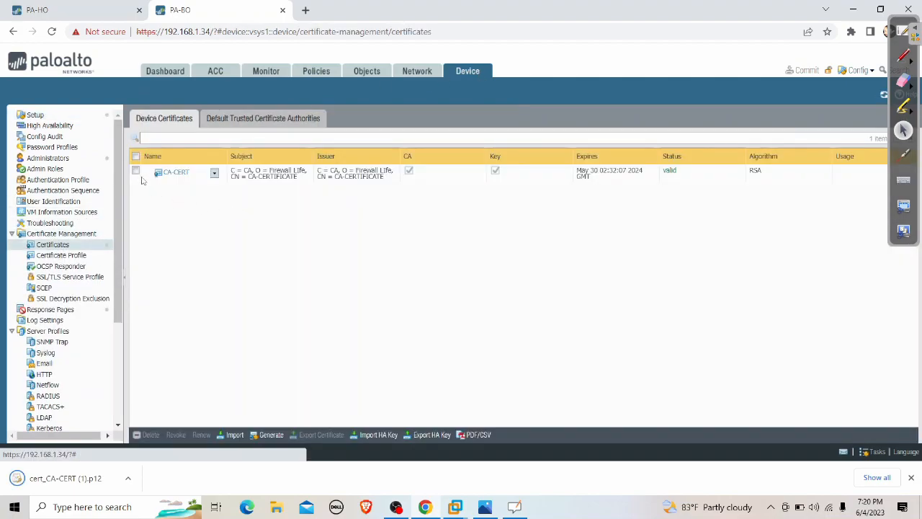
{"action": "left_click", "coordinate": [136, 172]}
{"action": "left_click", "coordinate": [151, 435]}
{"action": "left_click", "coordinate": [436, 292]}
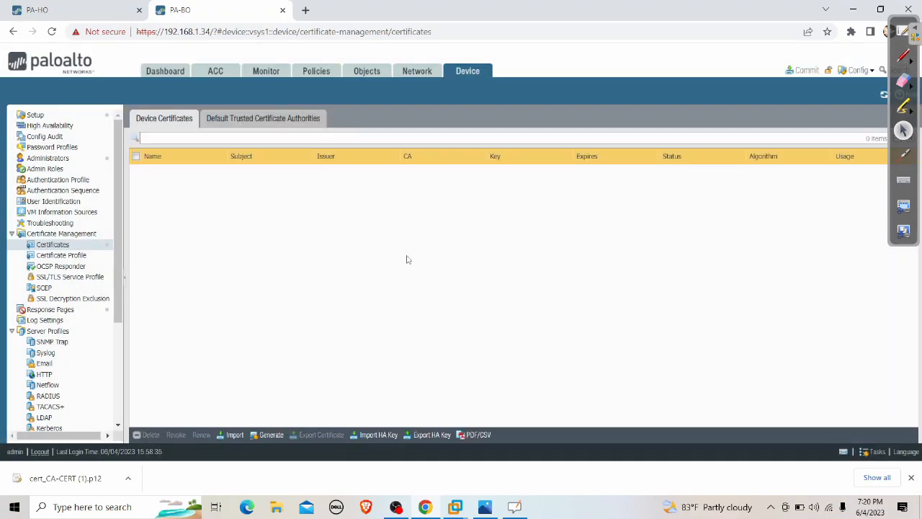
Cancel the pending commit and bring up the Import Certificate dialog.
{"action": "left_click", "coordinate": [803, 70]}
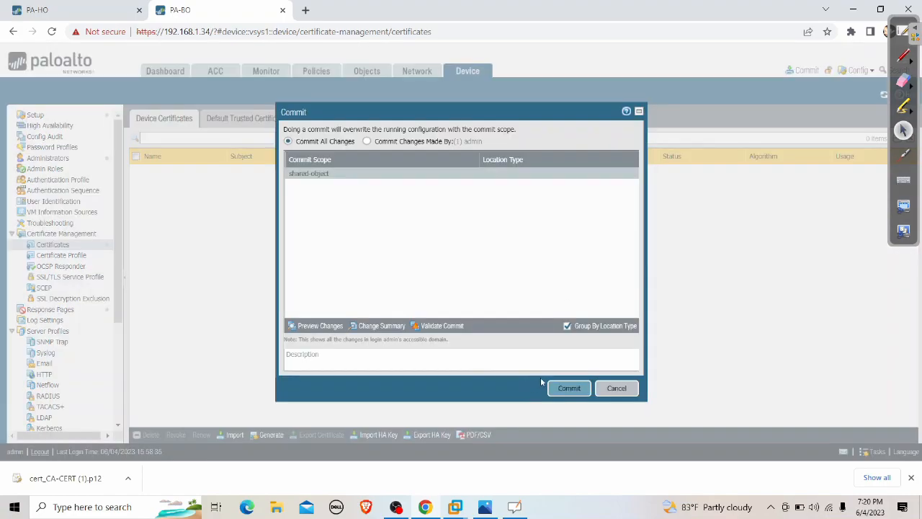
{"action": "left_click", "coordinate": [615, 387]}
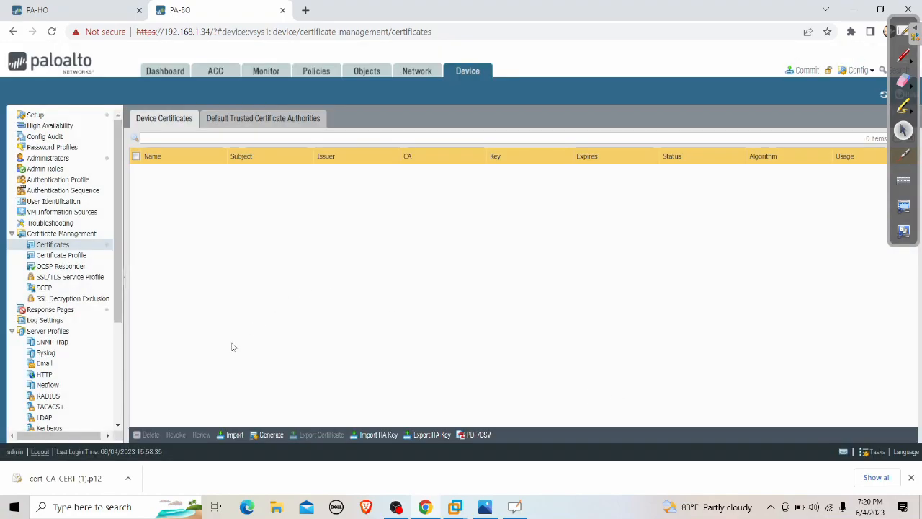
{"action": "left_click", "coordinate": [233, 435]}
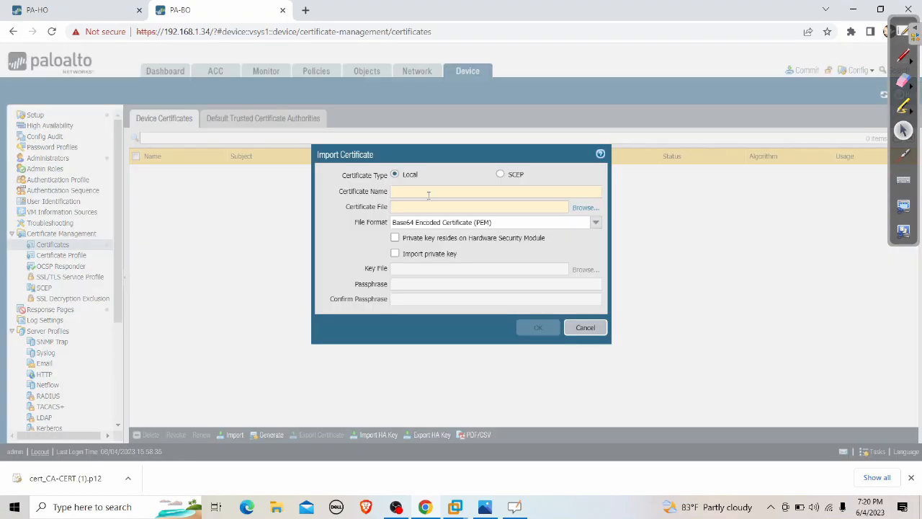
Import as PKCS12 named CA-CERT, choosing the file cert_CA-CERT (1).p12.
{"action": "left_click", "coordinate": [595, 225]}
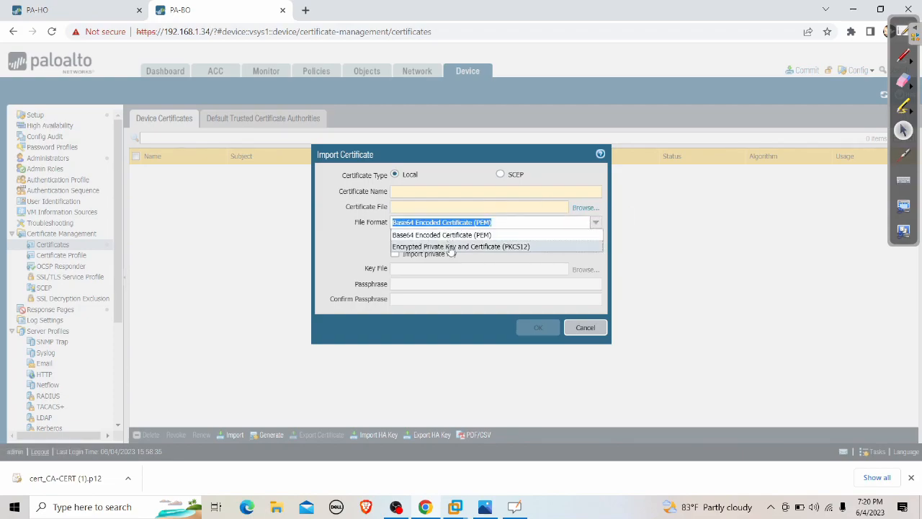
{"action": "left_click", "coordinate": [451, 247]}
{"action": "left_click", "coordinate": [405, 191]}
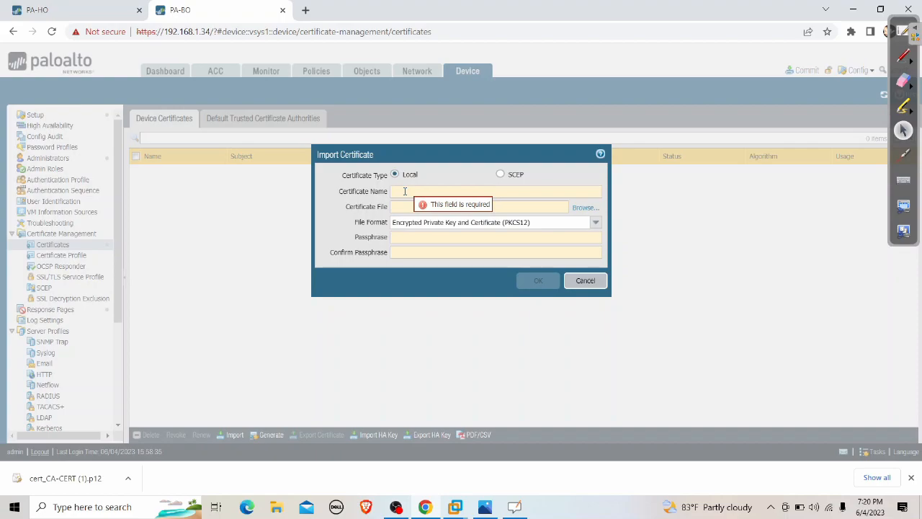
{"action": "type", "text": "CA-CERT"}
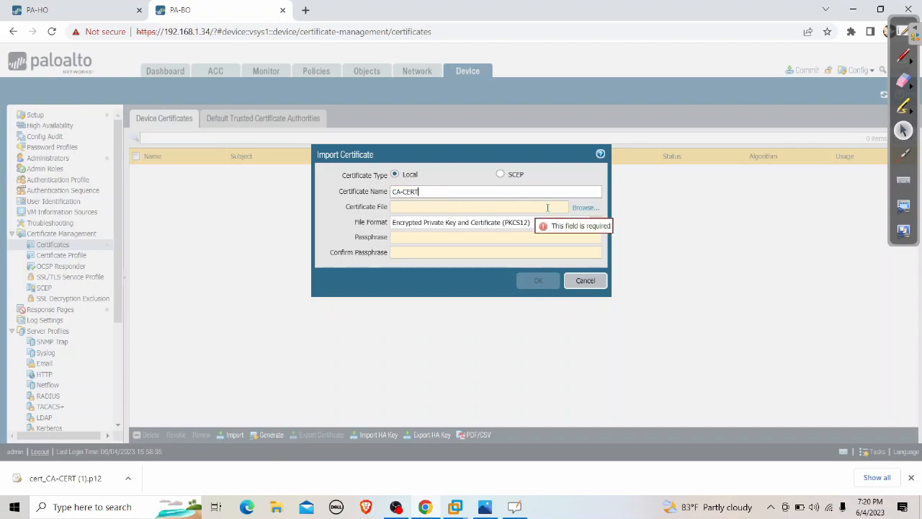
{"action": "left_click", "coordinate": [584, 207]}
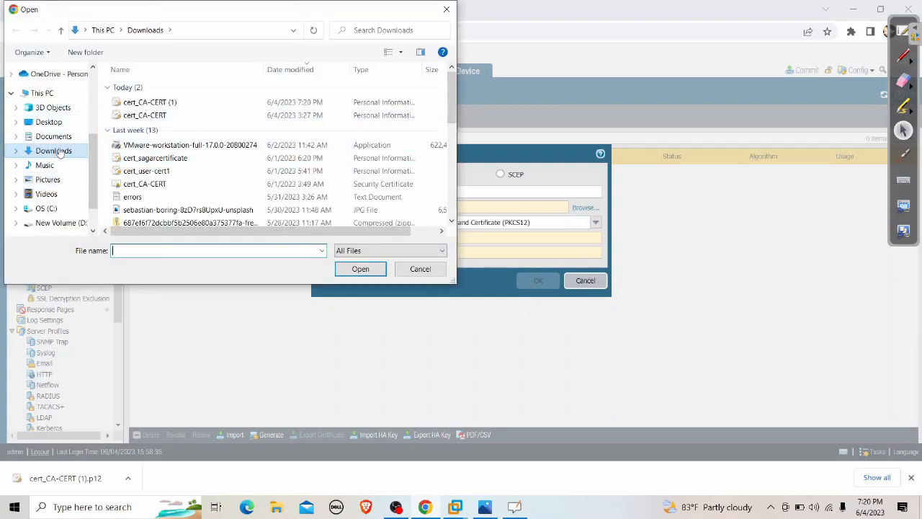
{"action": "left_click", "coordinate": [163, 106]}
{"action": "double_click", "coordinate": [164, 107]}
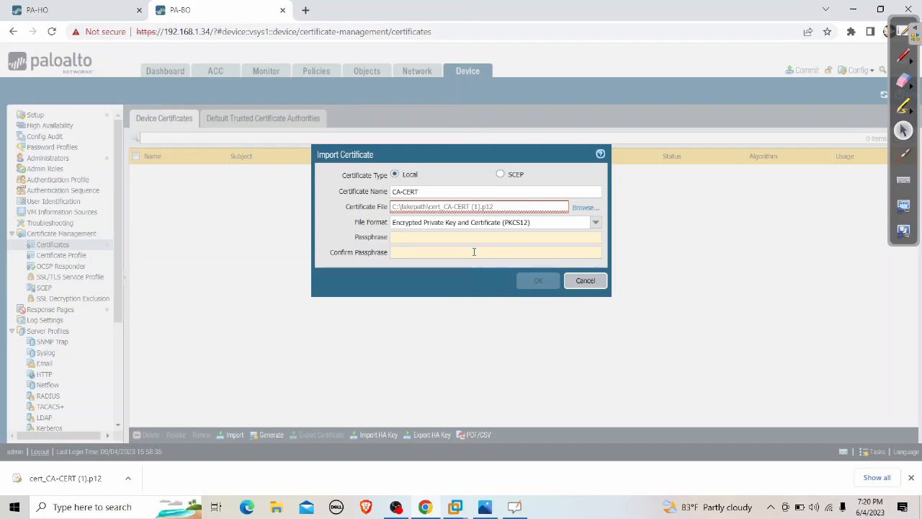
Enter the certificate passphrase and its confirmation in the import form.
{"action": "left_click", "coordinate": [433, 240]}
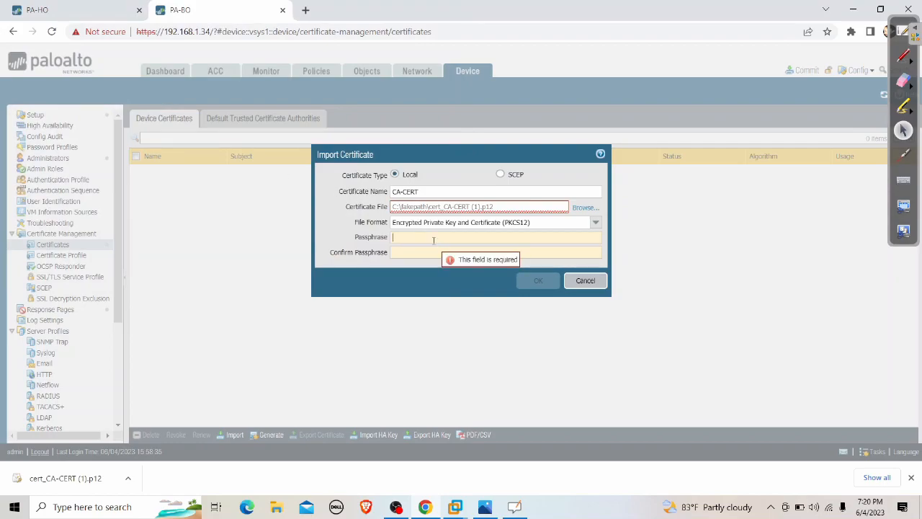
{"action": "type", "text": "paloa"}
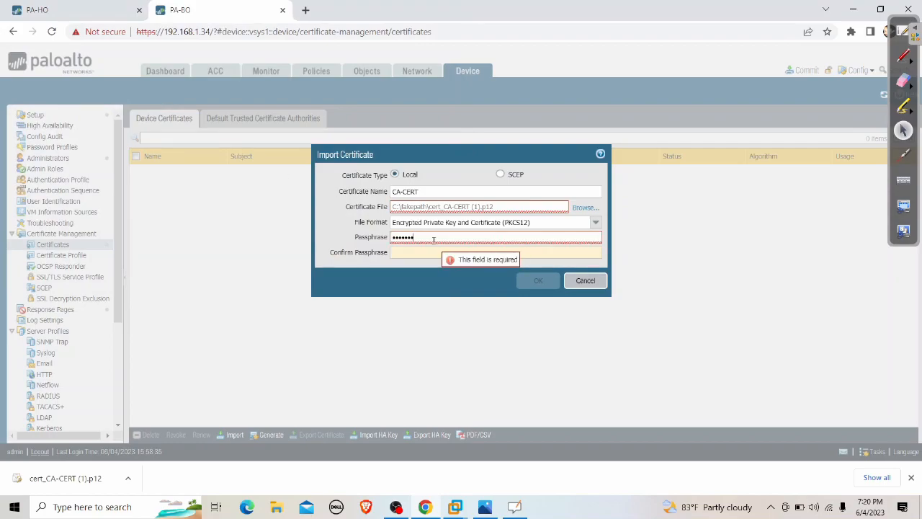
{"action": "key", "text": "Tab"}
{"action": "type", "text": "paloalto1"}
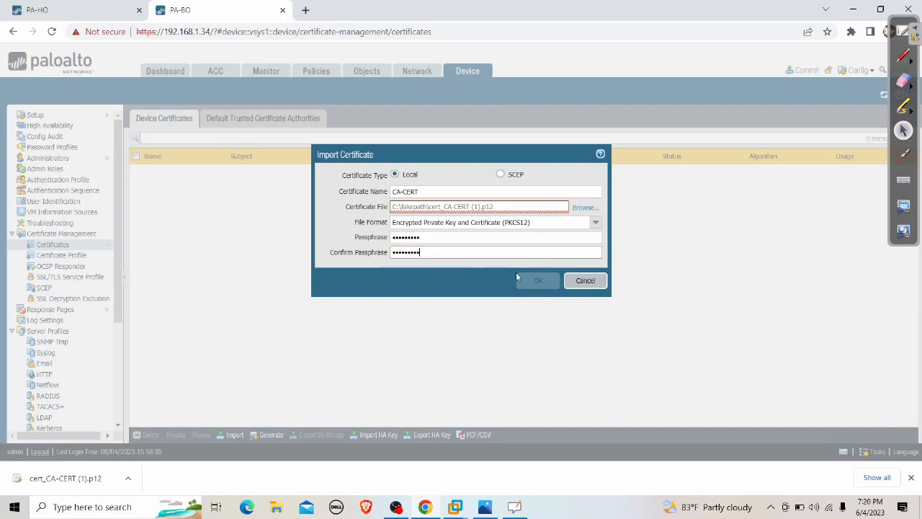
{"action": "mouse_move", "coordinate": [500, 207]}
In Downloads, rename the file cert_CA-CERT (1) to cert_CA-CERT-1.
{"action": "left_click", "coordinate": [276, 507]}
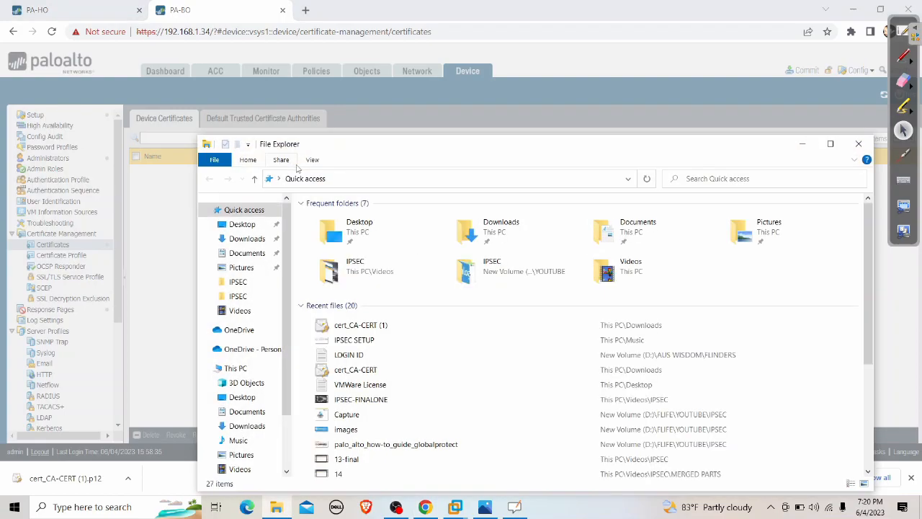
{"action": "left_click", "coordinate": [249, 240]}
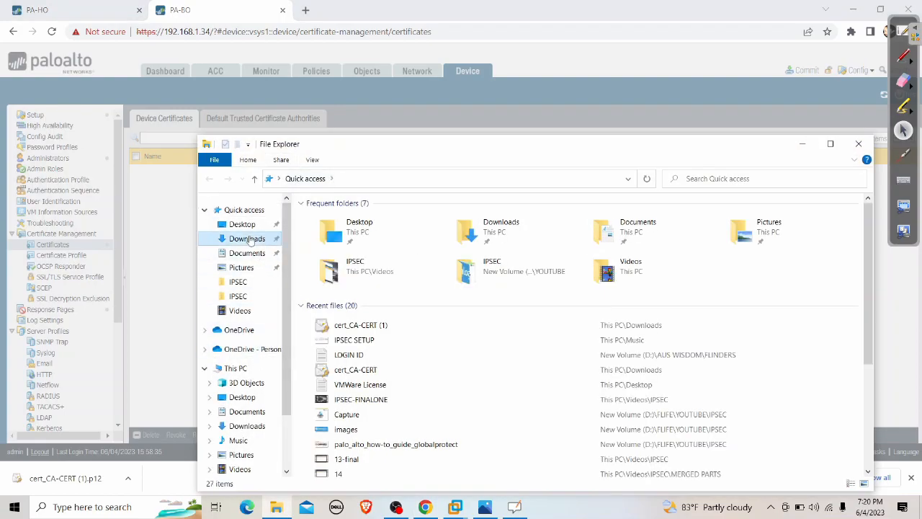
{"action": "left_click", "coordinate": [348, 234]}
{"action": "left_click", "coordinate": [343, 234]}
{"action": "left_click", "coordinate": [373, 234]}
{"action": "key", "text": "BackSpace"}
{"action": "key", "text": "BackSpace"}
{"action": "key", "text": "BackSpace"}
{"action": "key", "text": "BackSpace"}
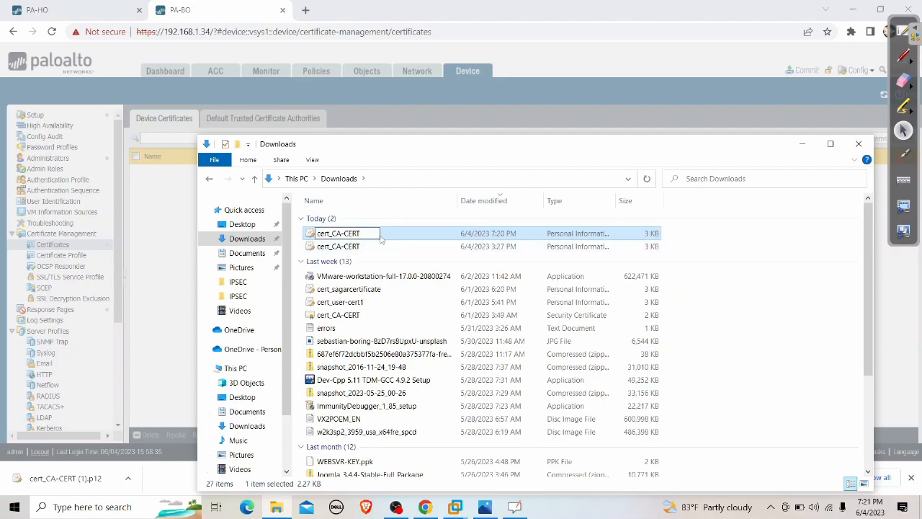
{"action": "type", "text": "-1"}
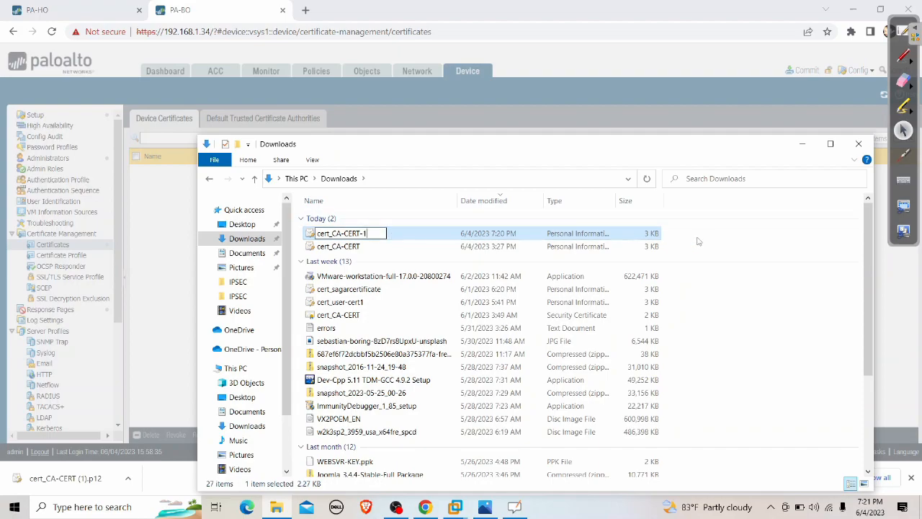
{"action": "left_click", "coordinate": [742, 253]}
Import cert_CA-CERT-1 from Downloads as the CA-CERT certificate on PA-BO.
{"action": "left_click", "coordinate": [858, 144]}
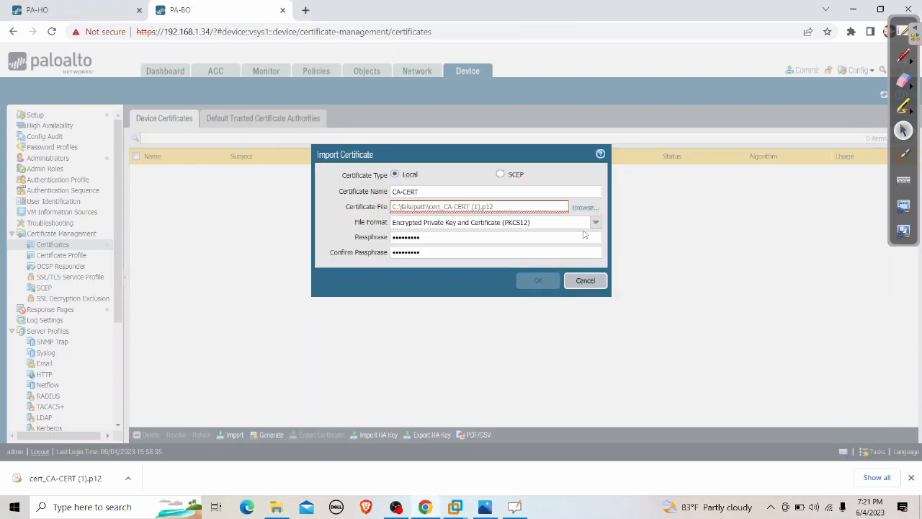
{"action": "left_click", "coordinate": [585, 207]}
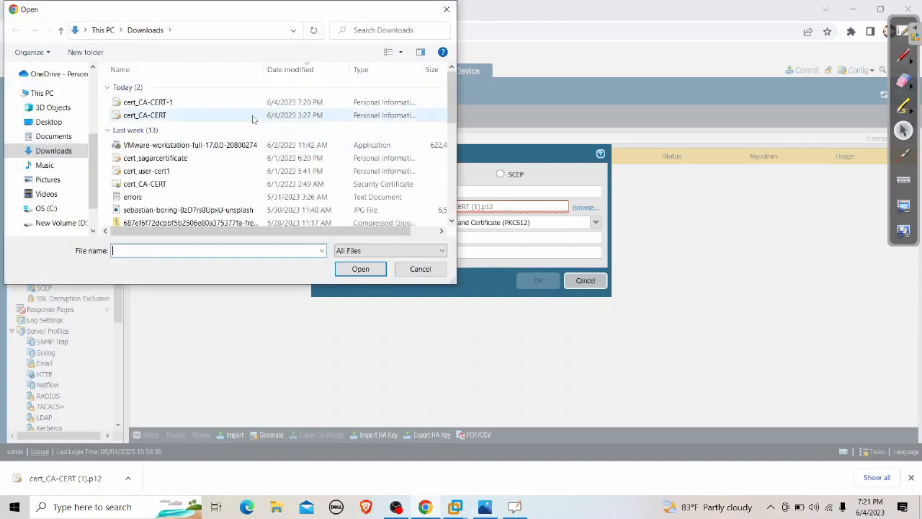
{"action": "double_click", "coordinate": [185, 103]}
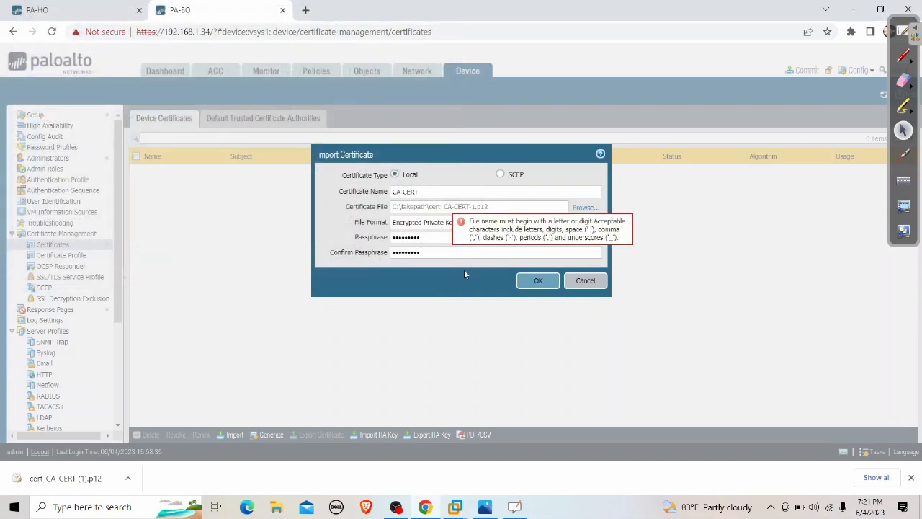
{"action": "left_click", "coordinate": [539, 282]}
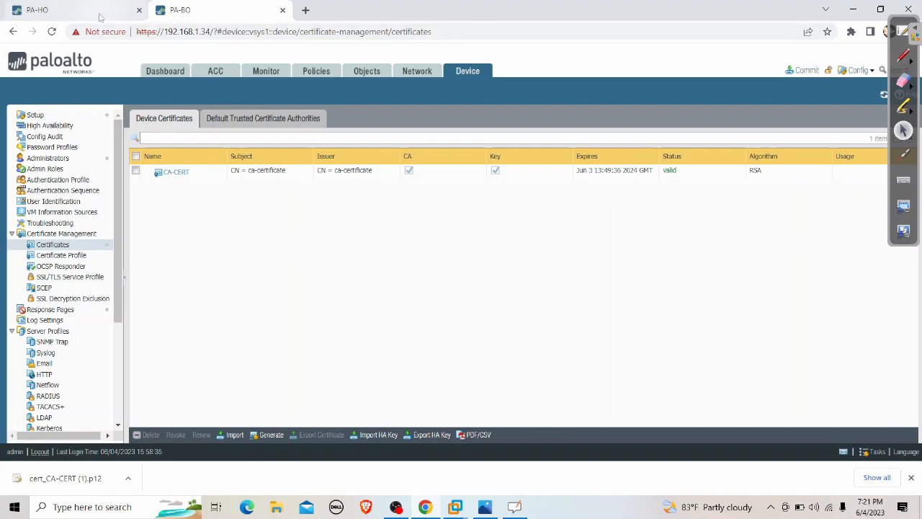
On PA-HO, generate ipsec-cert with common name pa-ho.firewalllife.com, signed by CA-CERT.
{"action": "left_click", "coordinate": [75, 8]}
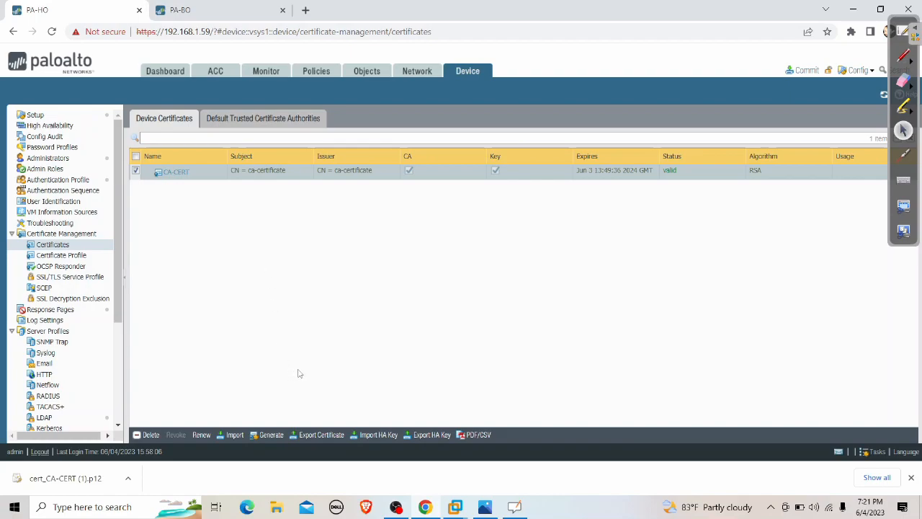
{"action": "left_click", "coordinate": [271, 435]}
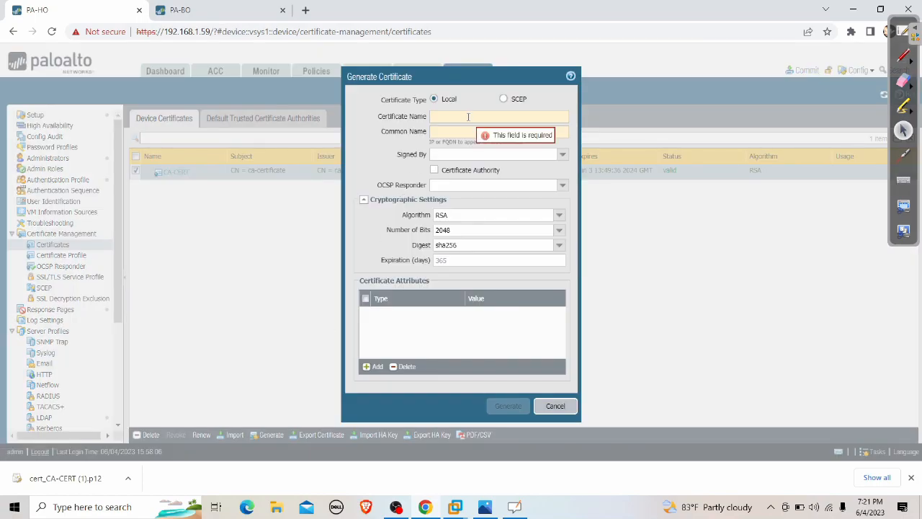
{"action": "type", "text": "ipsec"}
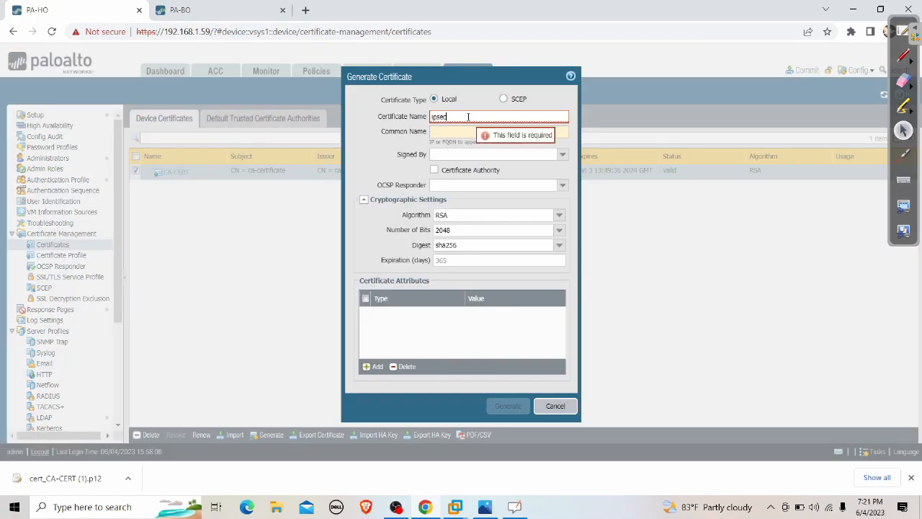
{"action": "type", "text": "-rt"}
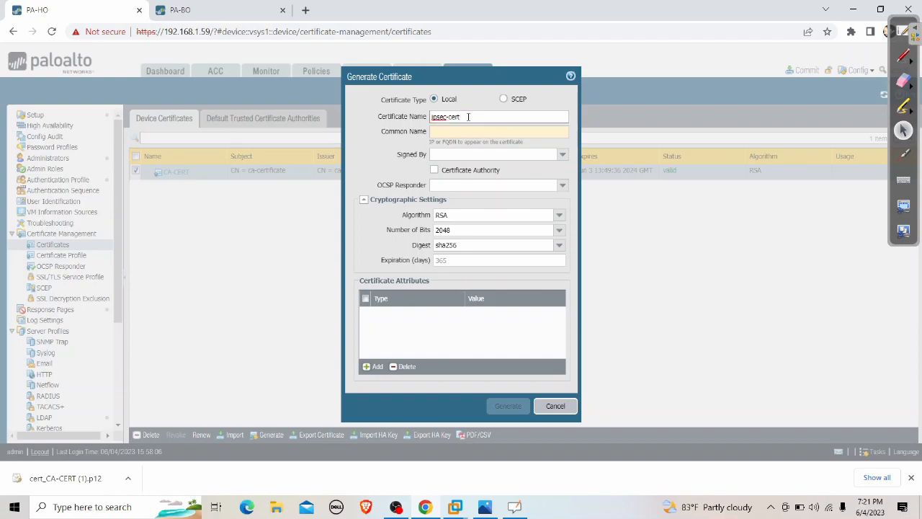
{"action": "left_click", "coordinate": [463, 131]}
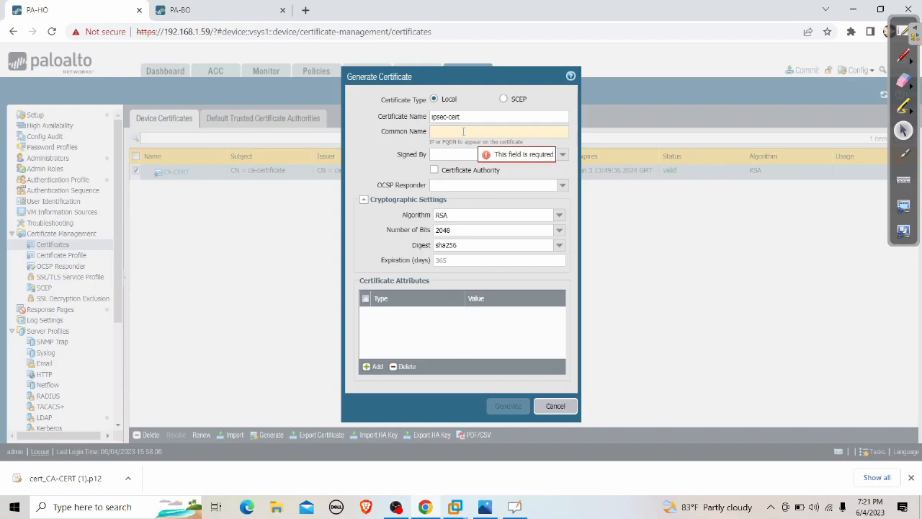
{"action": "type", "text": "pa-h"}
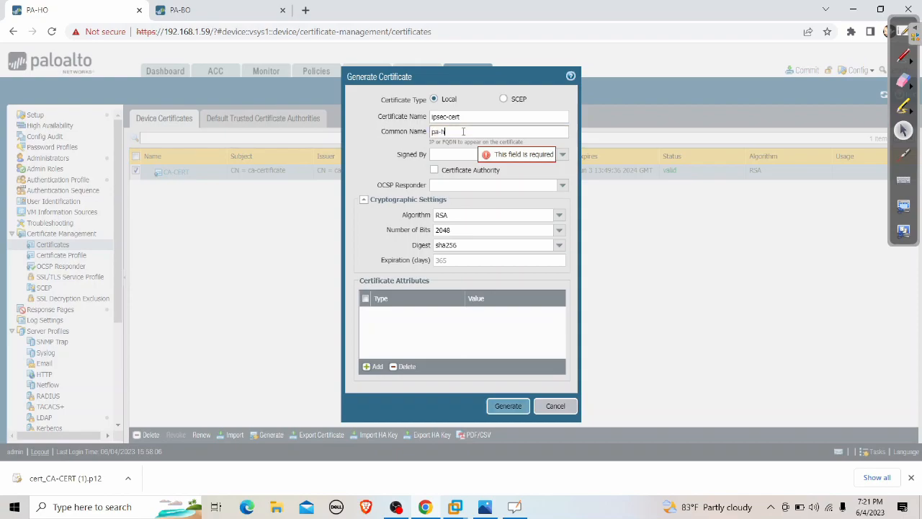
{"action": "type", "text": "o.firew"}
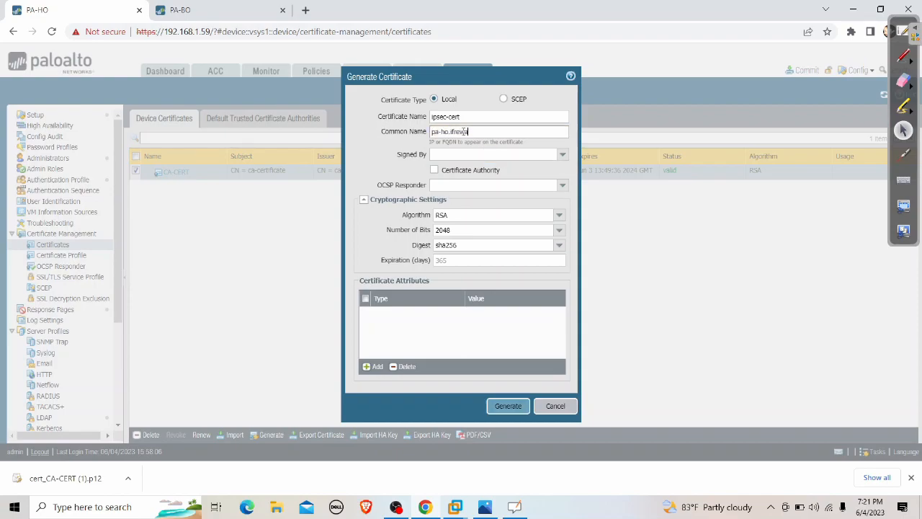
{"action": "type", "text": "rewalllife.com"}
{"action": "left_click", "coordinate": [562, 154]}
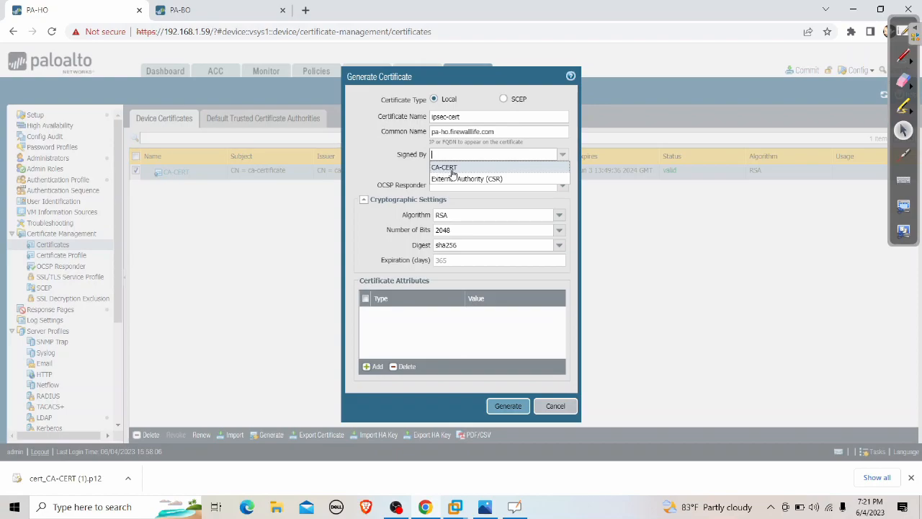
{"action": "left_click", "coordinate": [445, 171]}
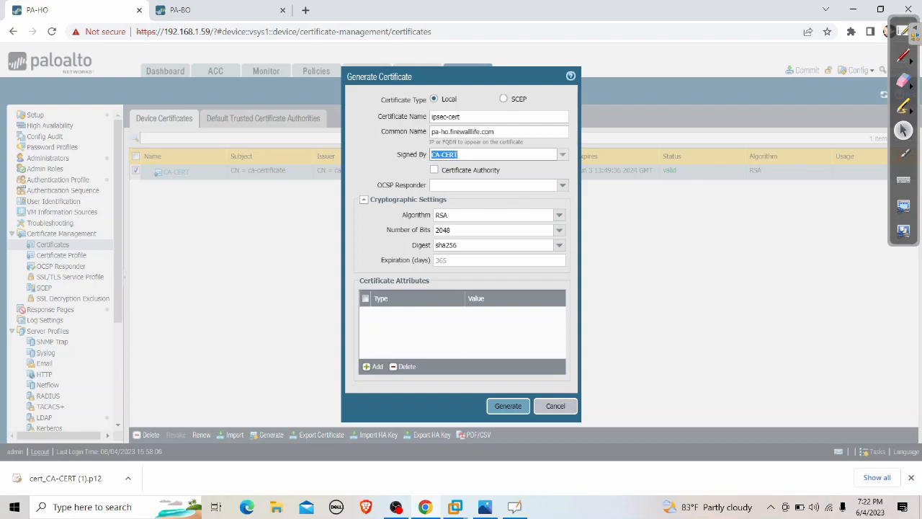
{"action": "left_click", "coordinate": [508, 406]}
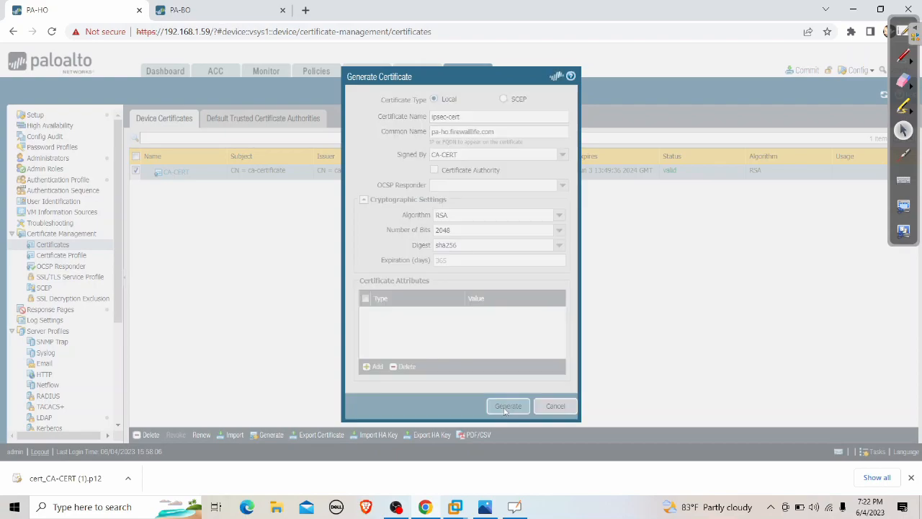
{"action": "left_click", "coordinate": [461, 293]}
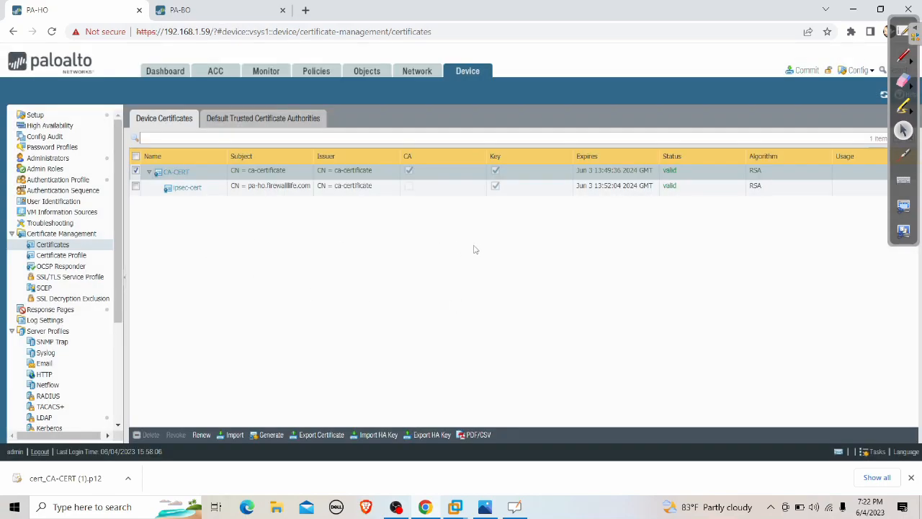
{"action": "left_click", "coordinate": [252, 18]}
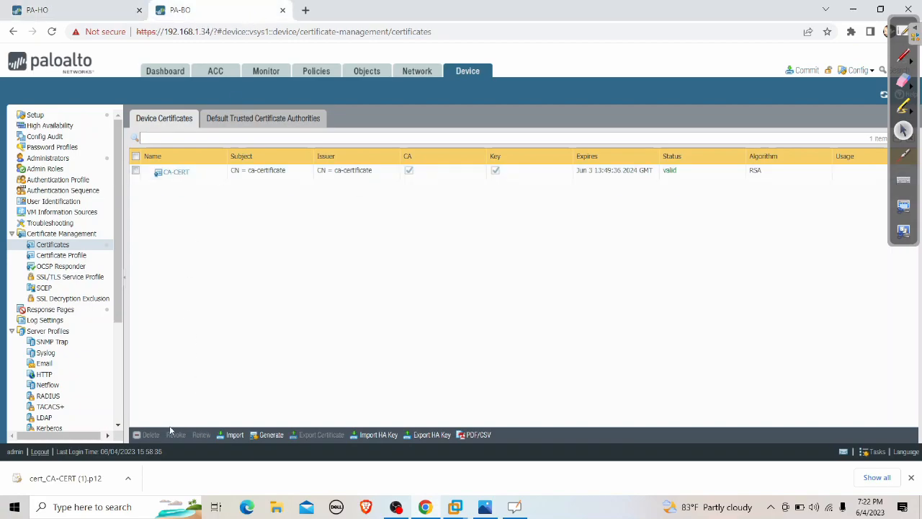
On PA-BO, generate ipsec-cert with common name pa-bo.firewalllife.com, signed by CA-CERT.
{"action": "left_click", "coordinate": [266, 436]}
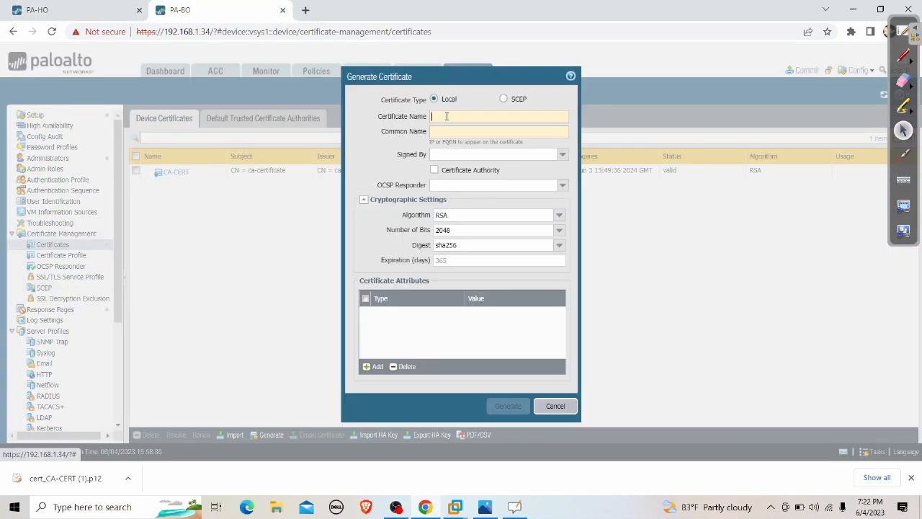
{"action": "type", "text": "ipseccert"}
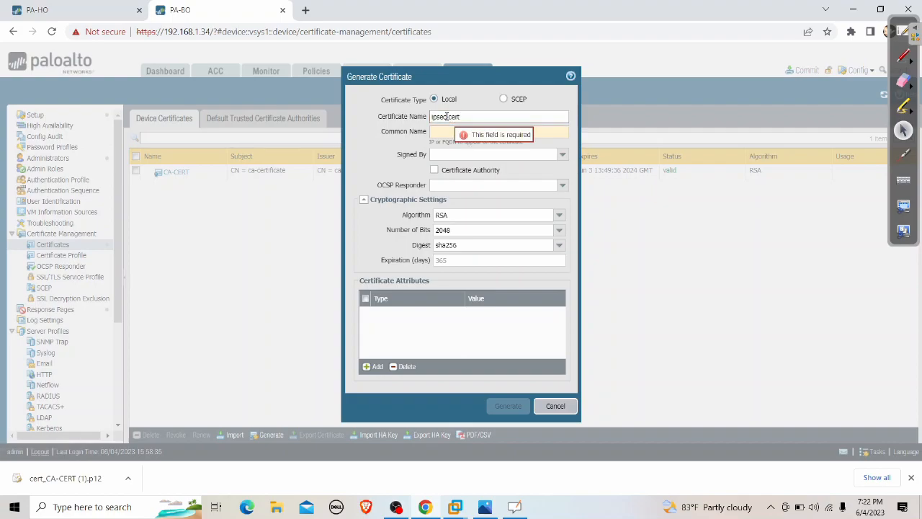
{"action": "left_click", "coordinate": [446, 134]}
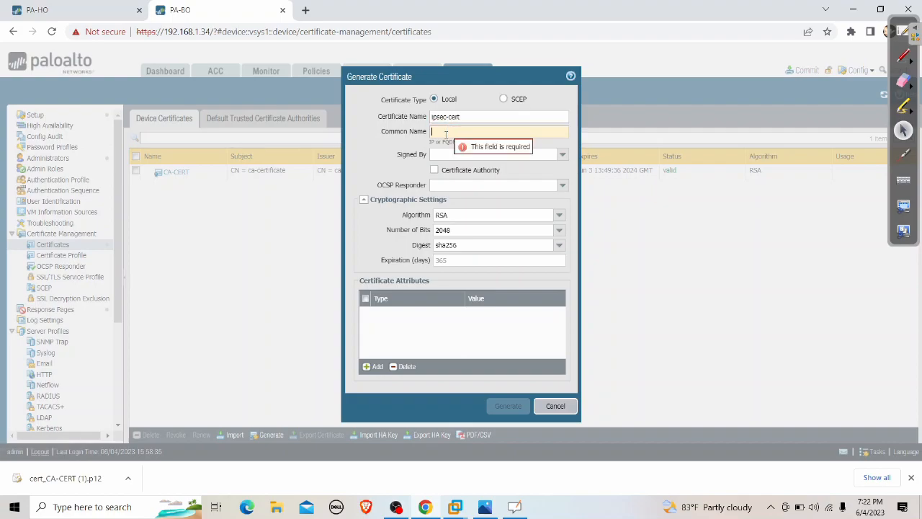
{"action": "type", "text": "pa-bo"}
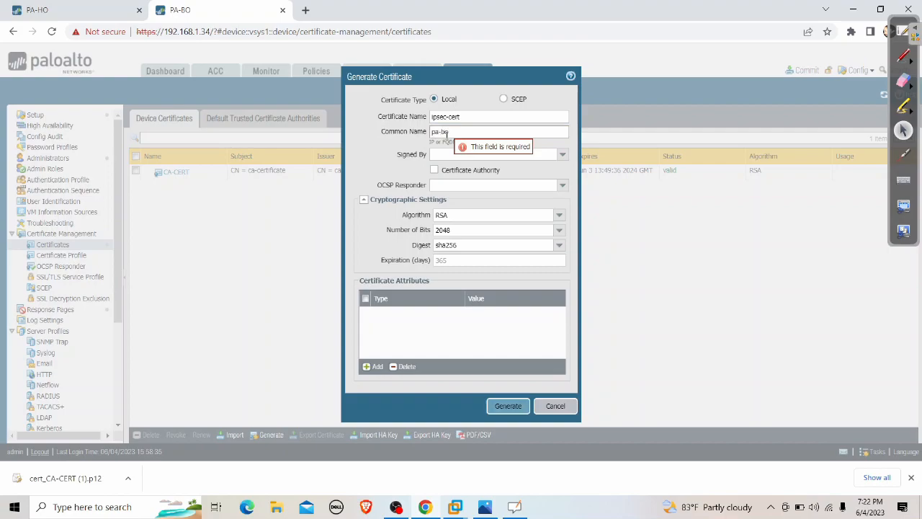
{"action": "type", "text": "-bs-firewalllife.com"}
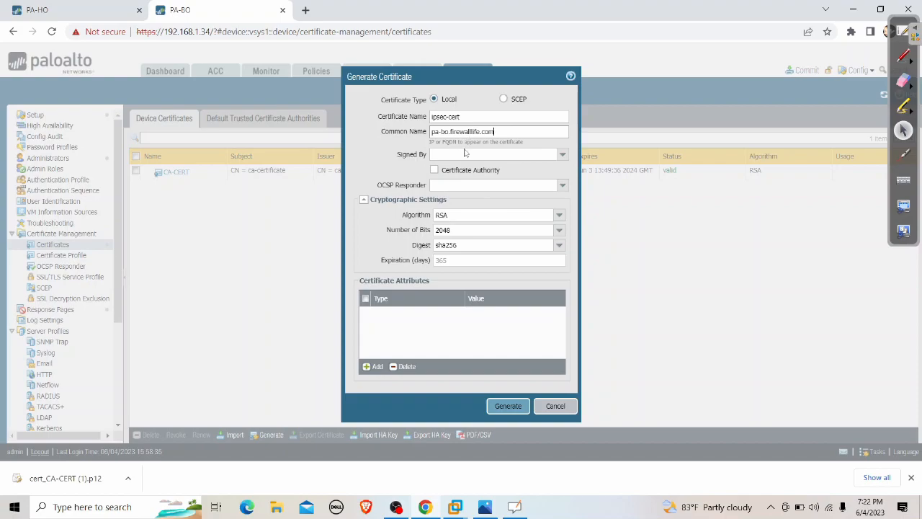
{"action": "left_click", "coordinate": [561, 154]}
{"action": "left_click", "coordinate": [461, 164]}
{"action": "left_click", "coordinate": [390, 177]}
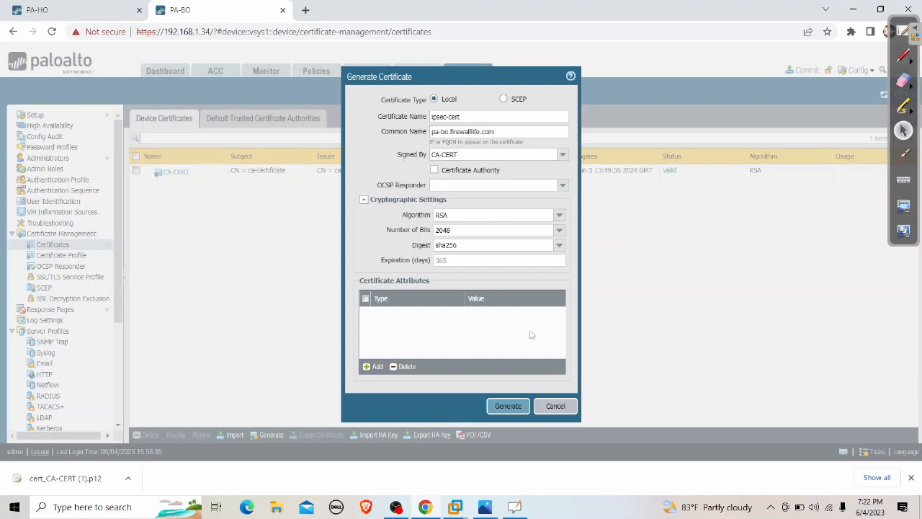
{"action": "left_click", "coordinate": [510, 406]}
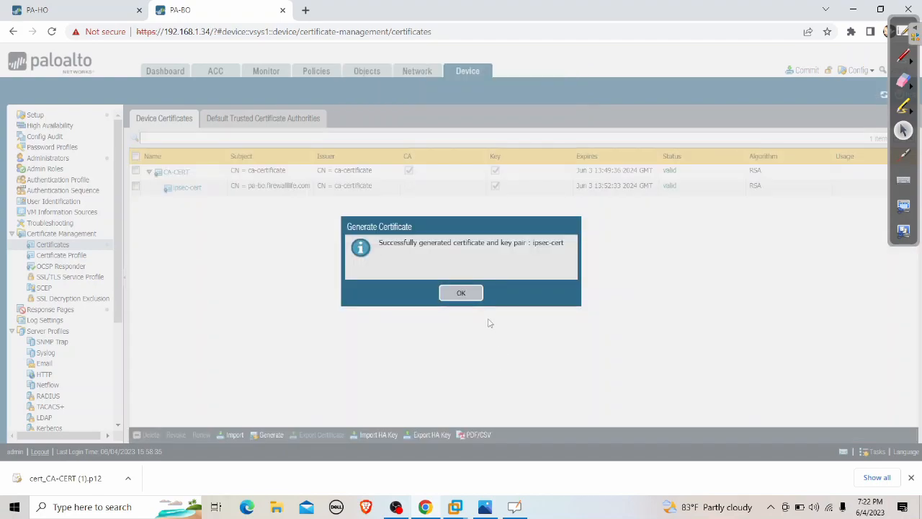
{"action": "left_click", "coordinate": [463, 294]}
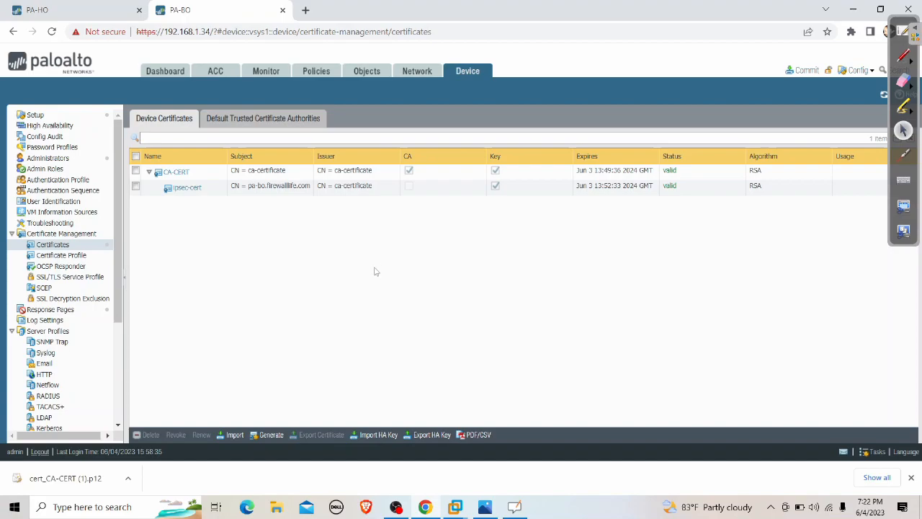
{"action": "left_click", "coordinate": [126, 15]}
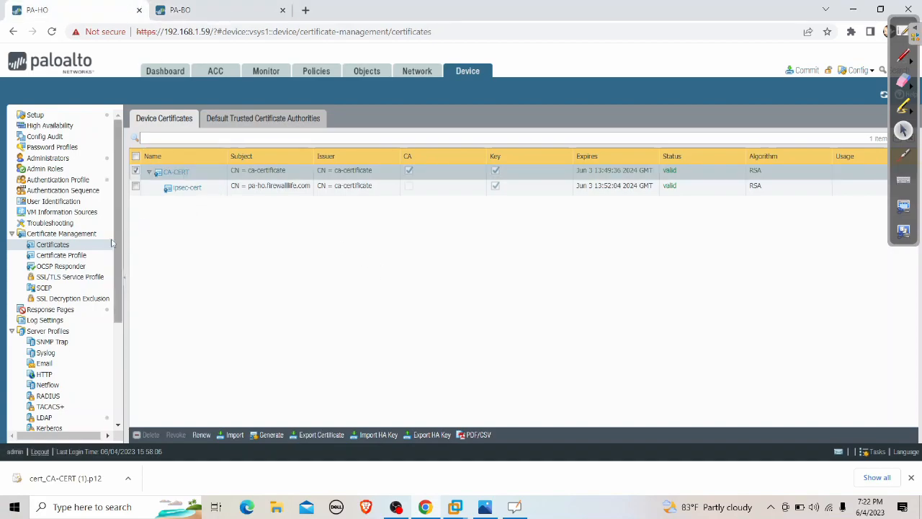
On PA-HO, add certificate profile CERT-PROFILE with CA-CERT as its CA certificate.
{"action": "left_click", "coordinate": [78, 256]}
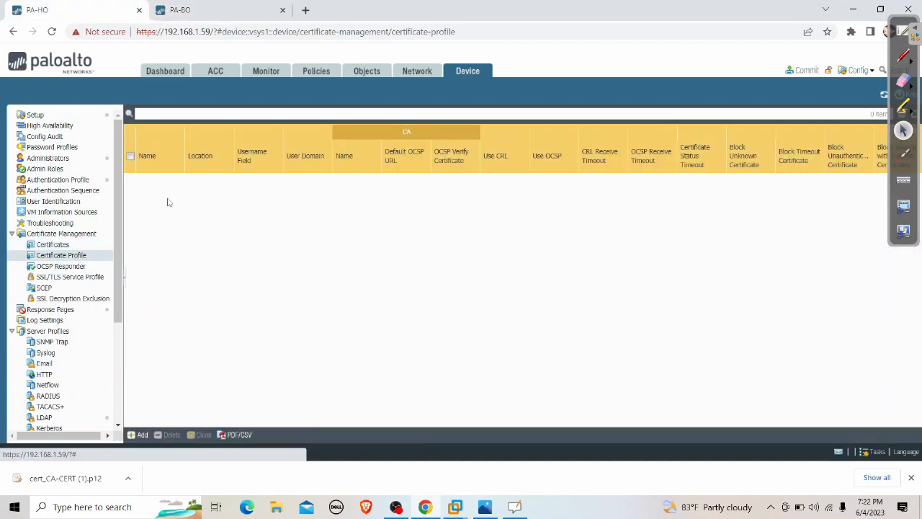
{"action": "left_click", "coordinate": [139, 434]}
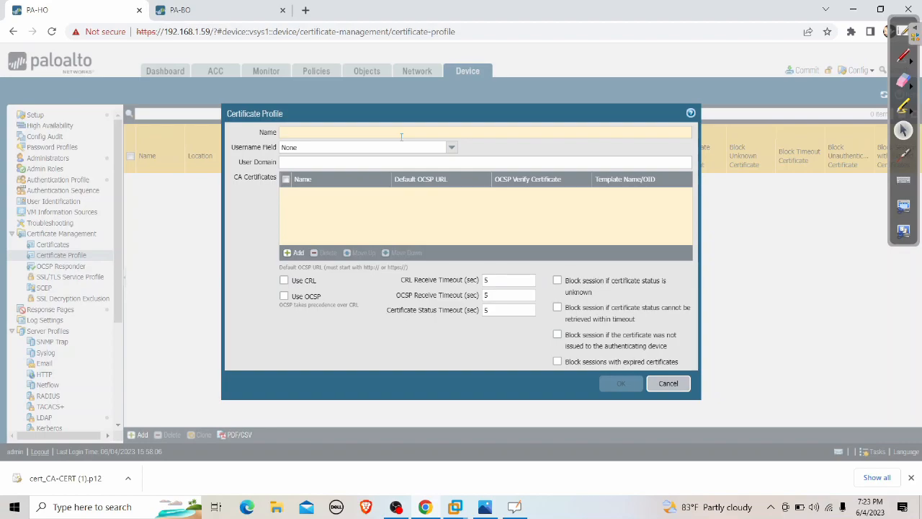
{"action": "type", "text": "CERT-PRO"}
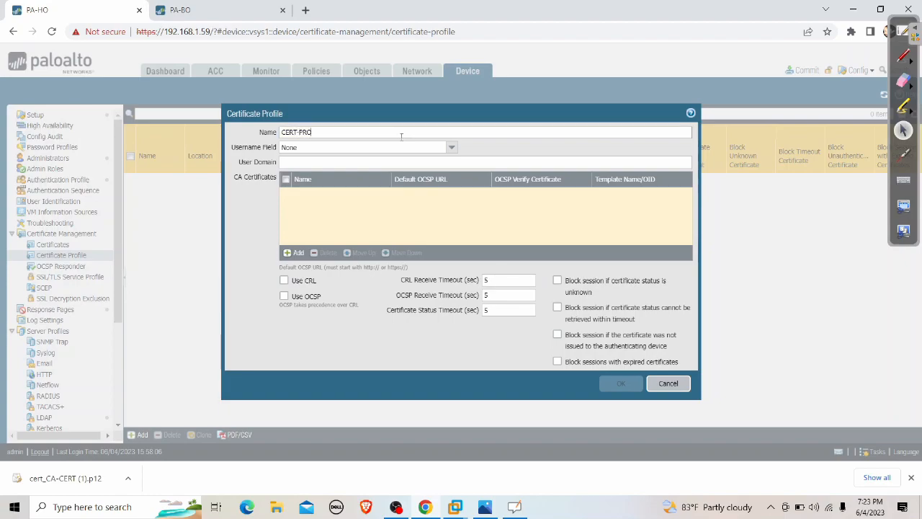
{"action": "type", "text": "FILE"}
{"action": "left_click", "coordinate": [294, 252]}
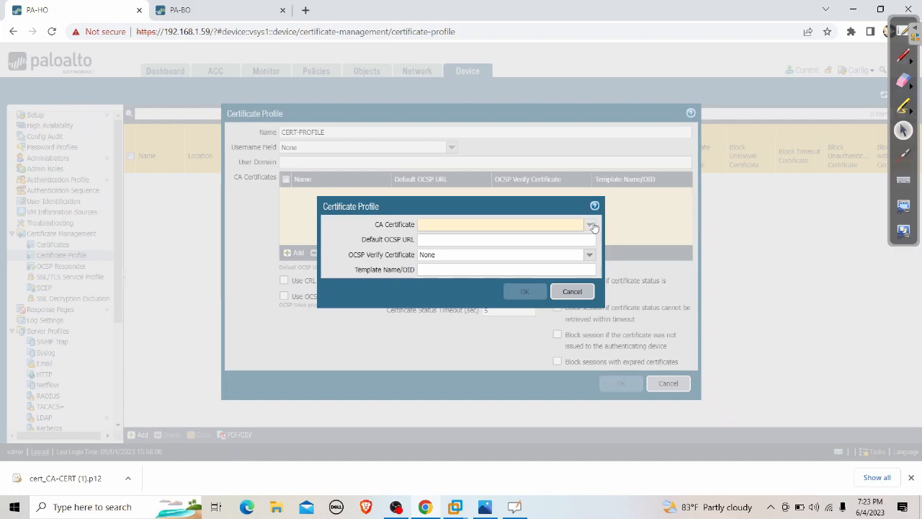
{"action": "left_click", "coordinate": [589, 225]}
{"action": "left_click", "coordinate": [453, 239]}
{"action": "left_click", "coordinate": [525, 291]}
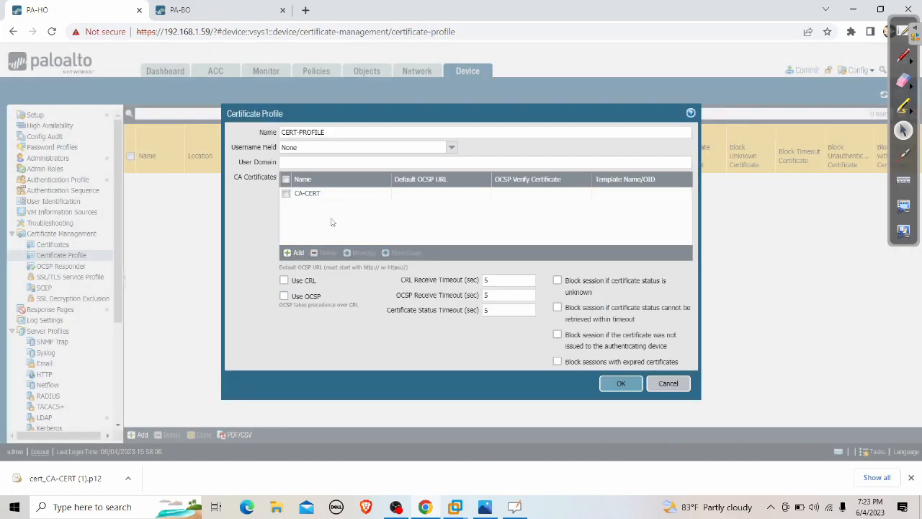
{"action": "left_click", "coordinate": [615, 385]}
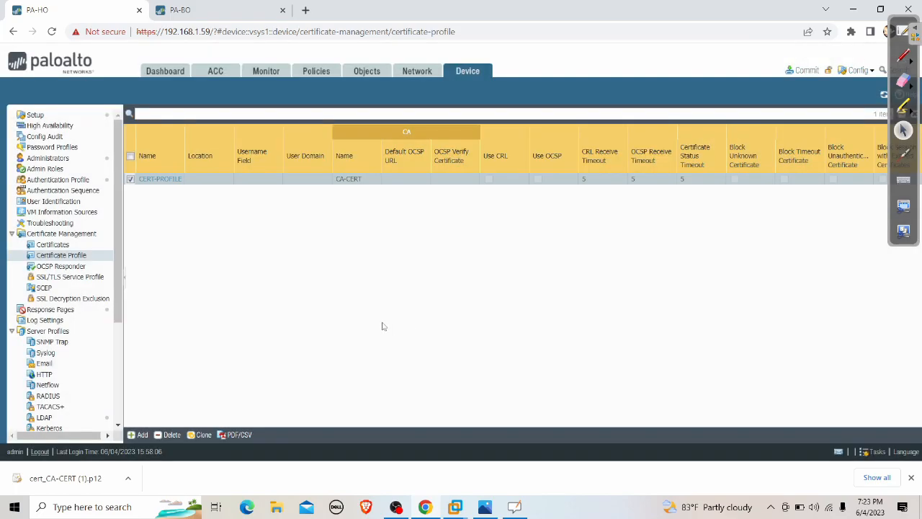
{"action": "left_click", "coordinate": [200, 9]}
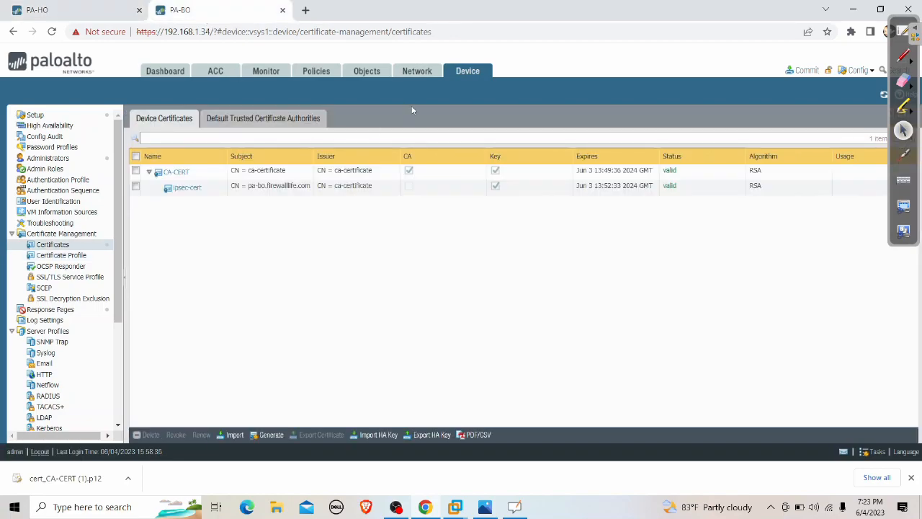
On PA-BO, add certificate profile CERT-PROFILE with CA-CERT as its CA certificate.
{"action": "left_click", "coordinate": [61, 255]}
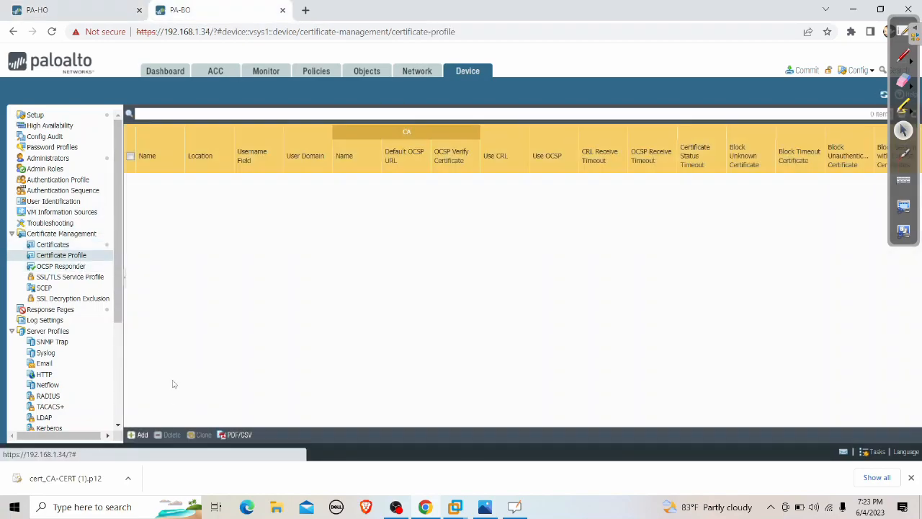
{"action": "left_click", "coordinate": [141, 435]}
{"action": "type", "text": "CERT-PROFILE"}
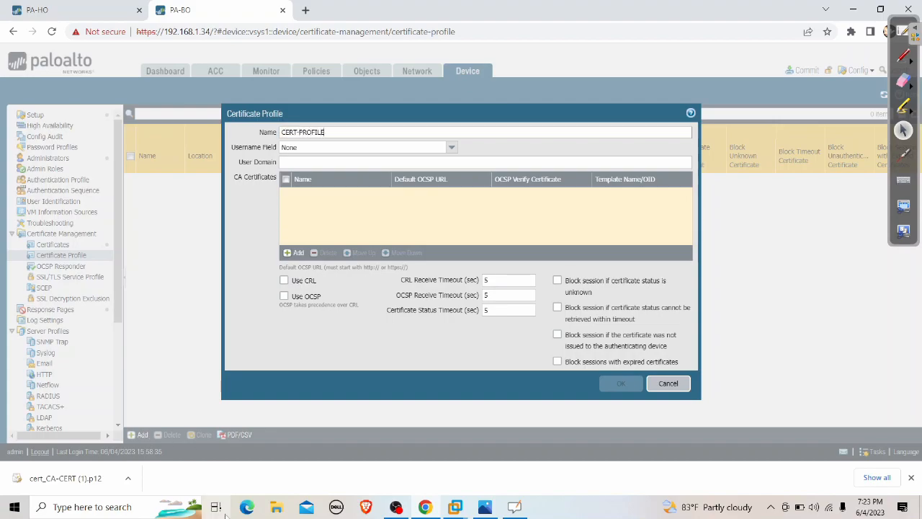
{"action": "left_click", "coordinate": [293, 253]}
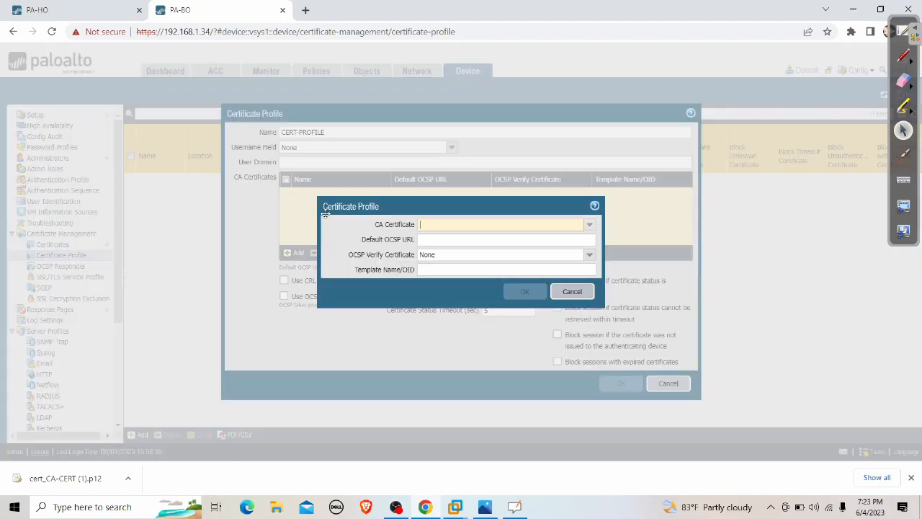
{"action": "left_click", "coordinate": [589, 224]}
{"action": "left_click", "coordinate": [451, 237]}
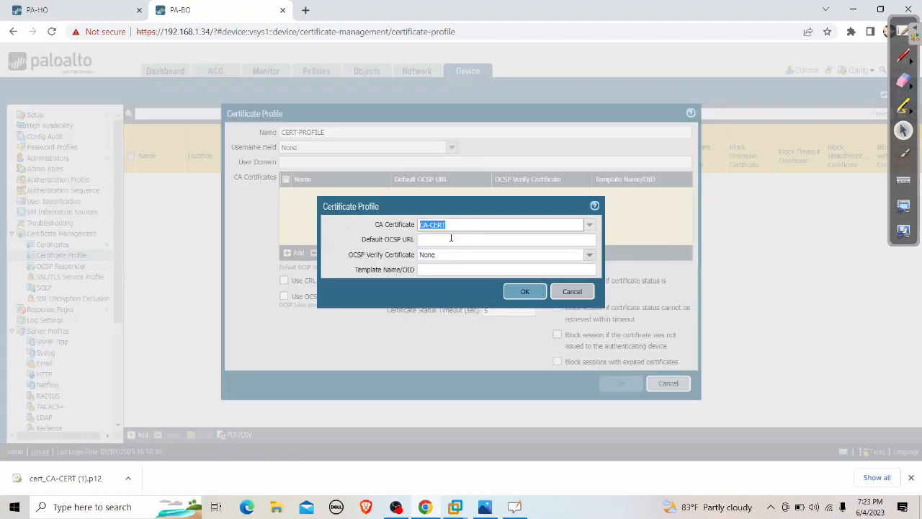
{"action": "left_click", "coordinate": [524, 291]}
{"action": "left_click", "coordinate": [612, 383]}
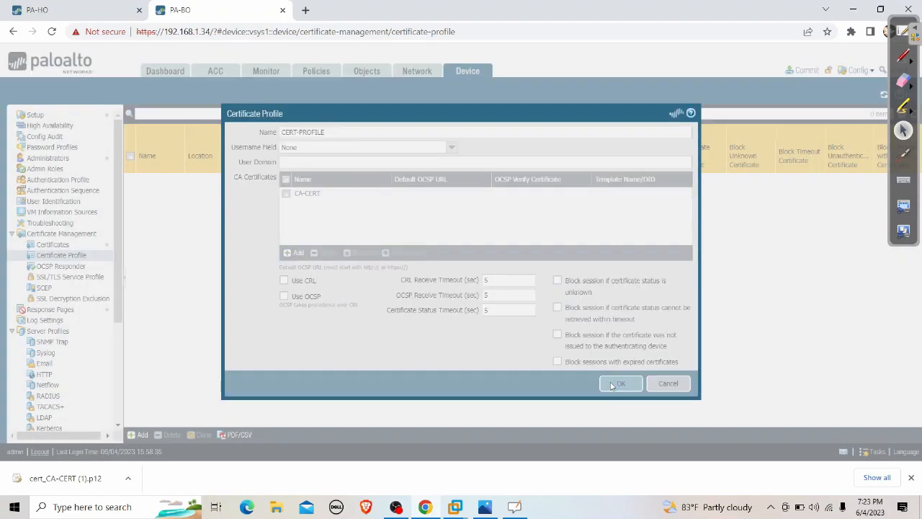
{"action": "left_click", "coordinate": [418, 74]}
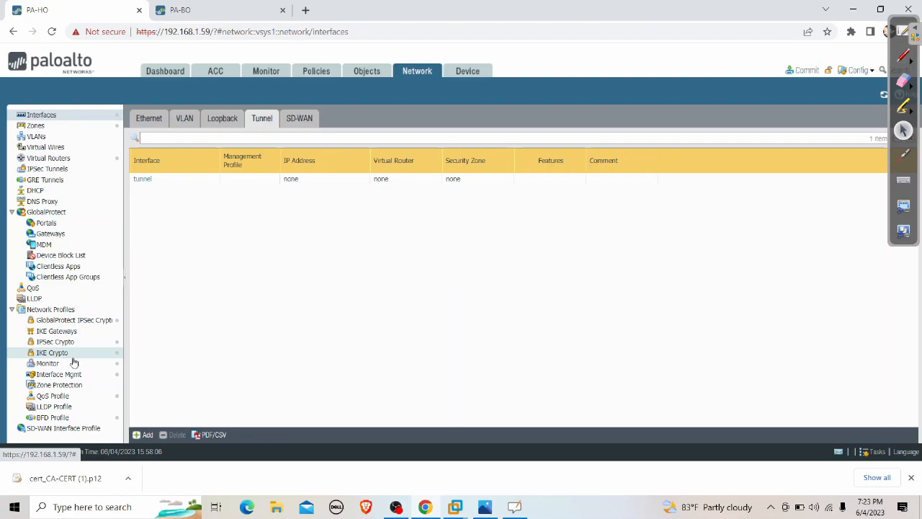
Add a new IKE gateway named IKE-GW using IKEv2 only mode.
{"action": "left_click", "coordinate": [69, 335]}
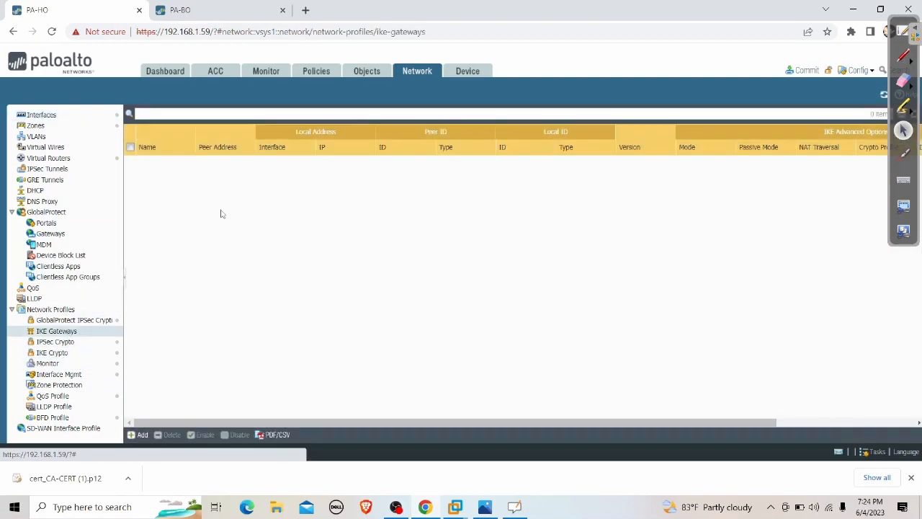
{"action": "left_click", "coordinate": [141, 435]}
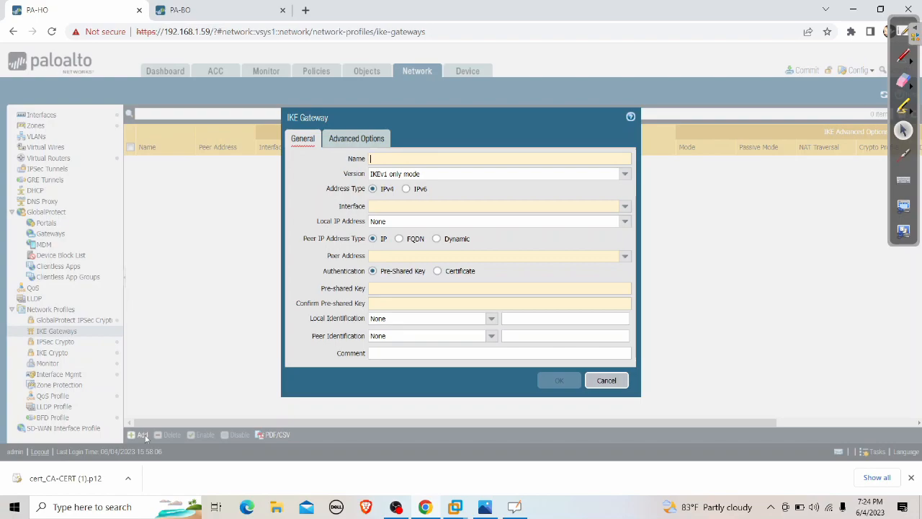
{"action": "type", "text": "ike"}
{"action": "type", "text": "IKE-GW"}
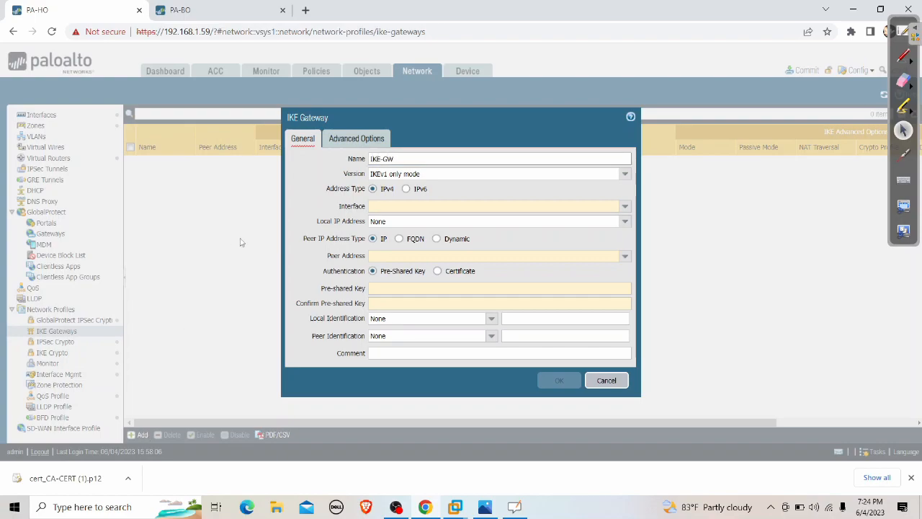
{"action": "left_click", "coordinate": [624, 174]}
{"action": "left_click", "coordinate": [431, 199]}
Bind IKE-GW to ethernet1/1 with local IP 172.16.1.203/24 and peer address 172.16.2.203.
{"action": "left_click", "coordinate": [464, 207]}
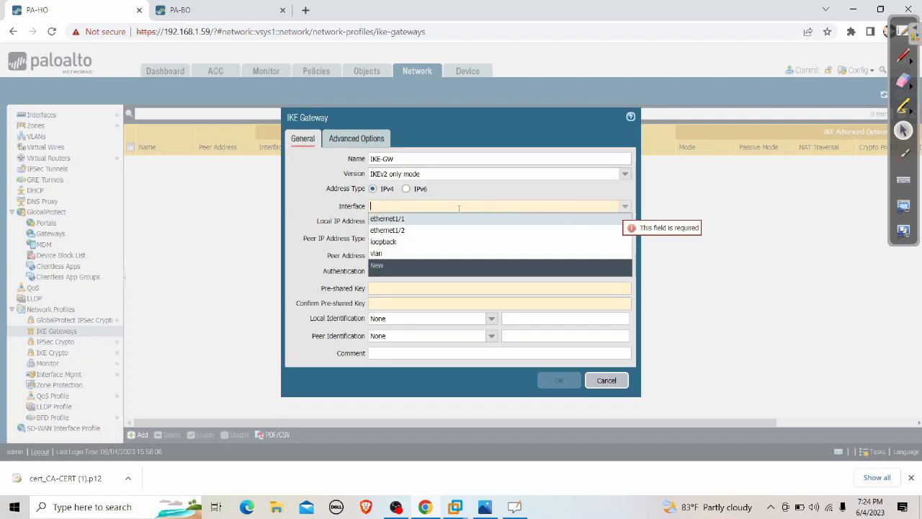
{"action": "left_click", "coordinate": [406, 222]}
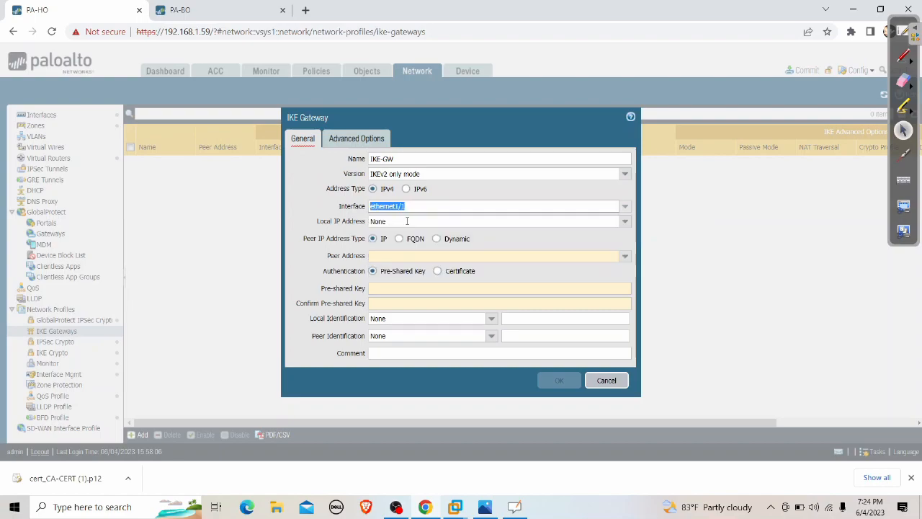
{"action": "left_click", "coordinate": [414, 221]}
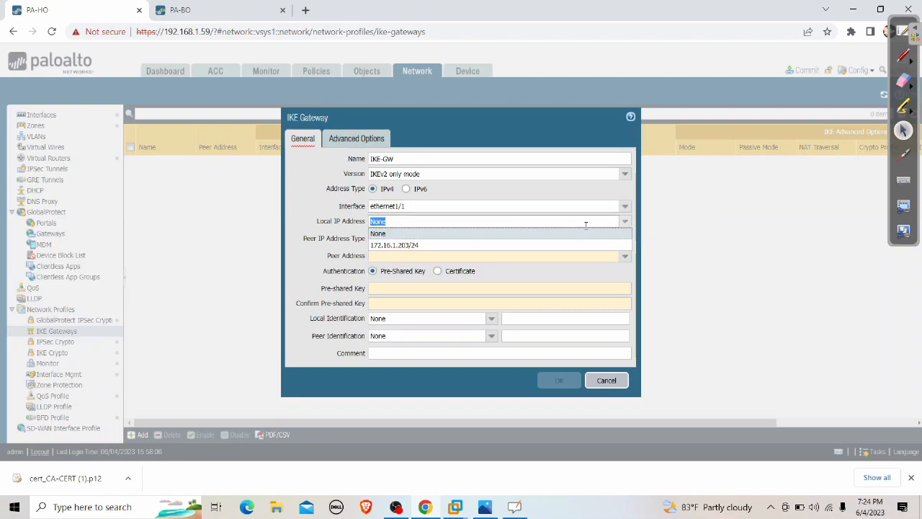
{"action": "left_click", "coordinate": [418, 246]}
{"action": "left_click", "coordinate": [306, 209]}
{"action": "left_click", "coordinate": [427, 254]}
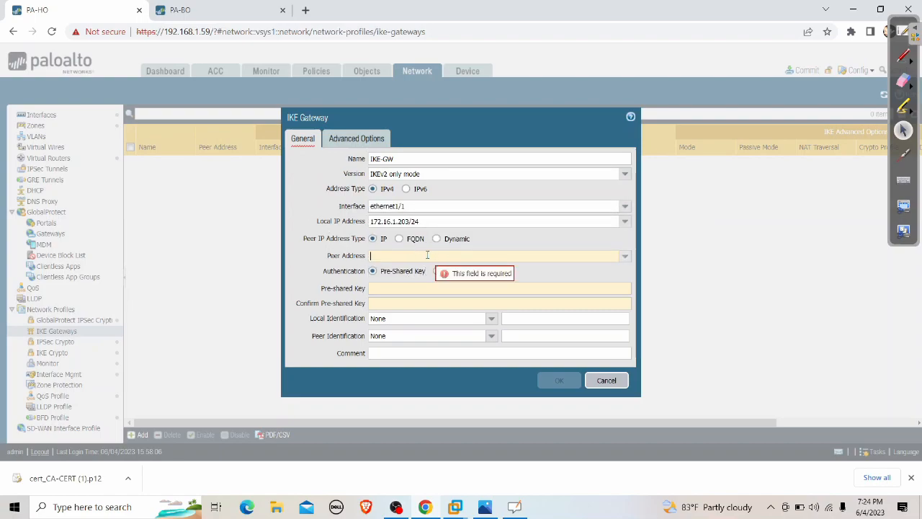
{"action": "type", "text": "172"}
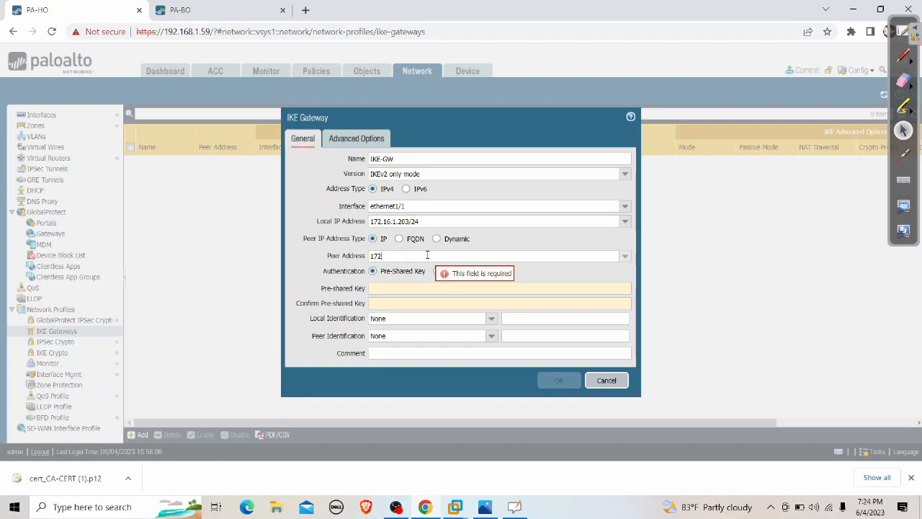
{"action": "type", "text": ".16.2.203"}
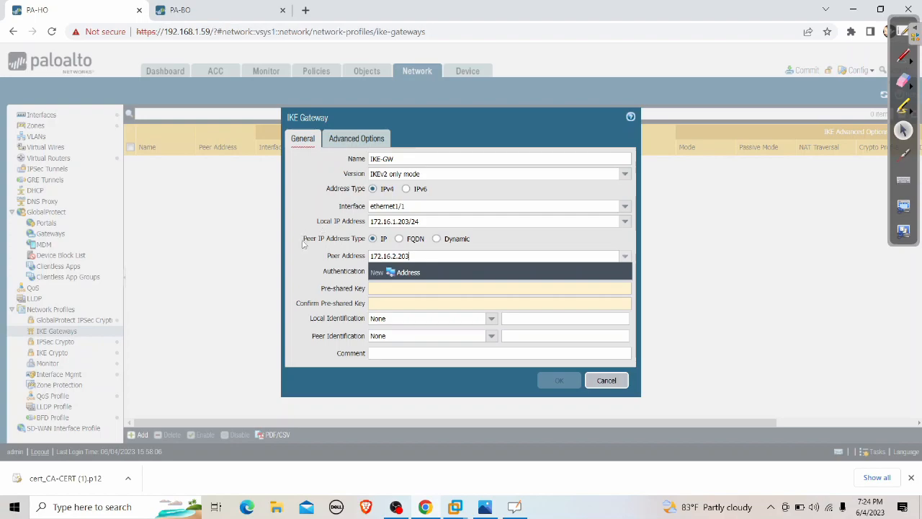
{"action": "left_click", "coordinate": [298, 283]}
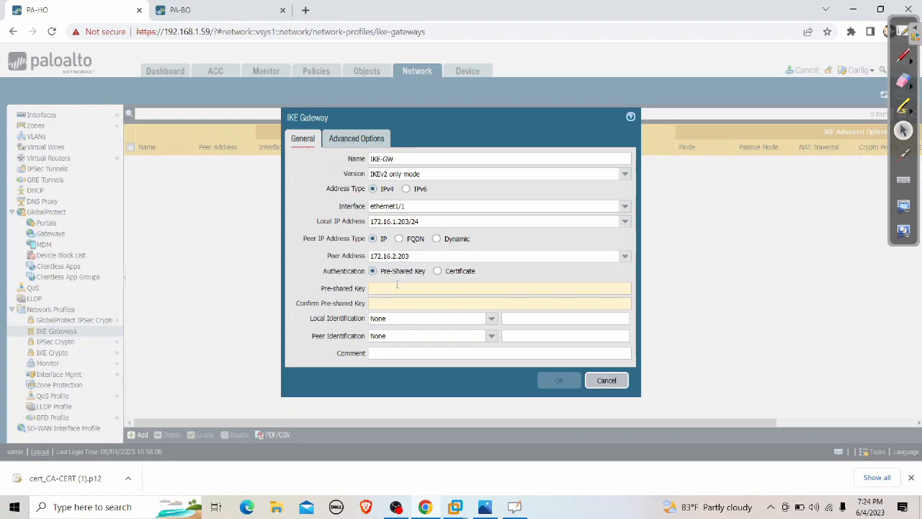
Set gateway authentication to Certificate with ipsec-cert as the local certificate.
{"action": "left_click", "coordinate": [437, 271]}
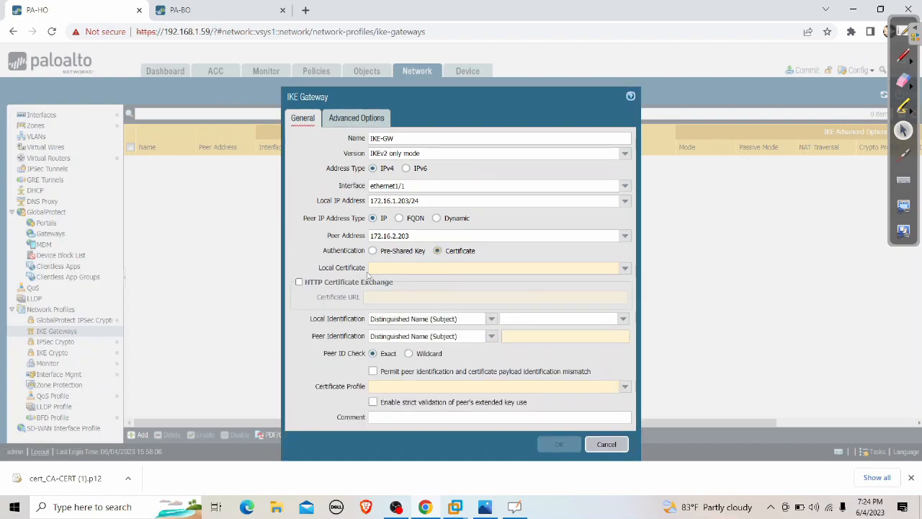
{"action": "left_click", "coordinate": [624, 268]}
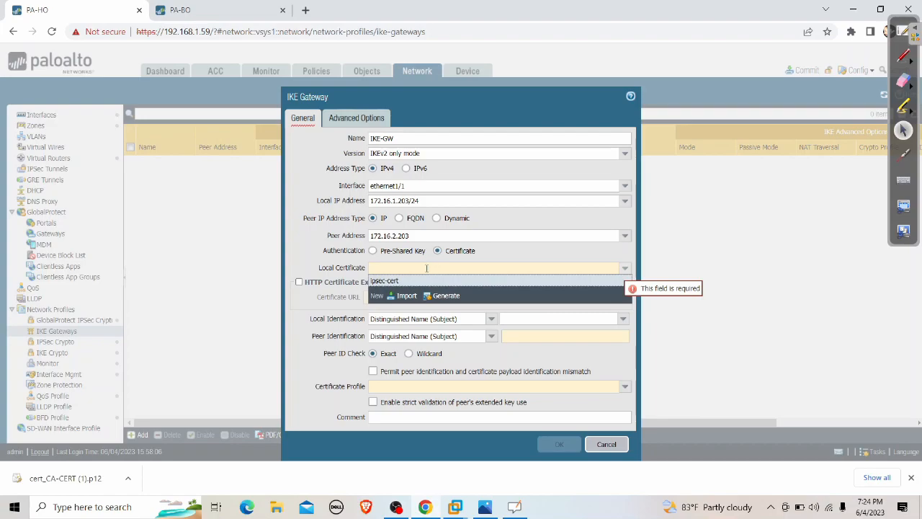
{"action": "left_click", "coordinate": [410, 281]}
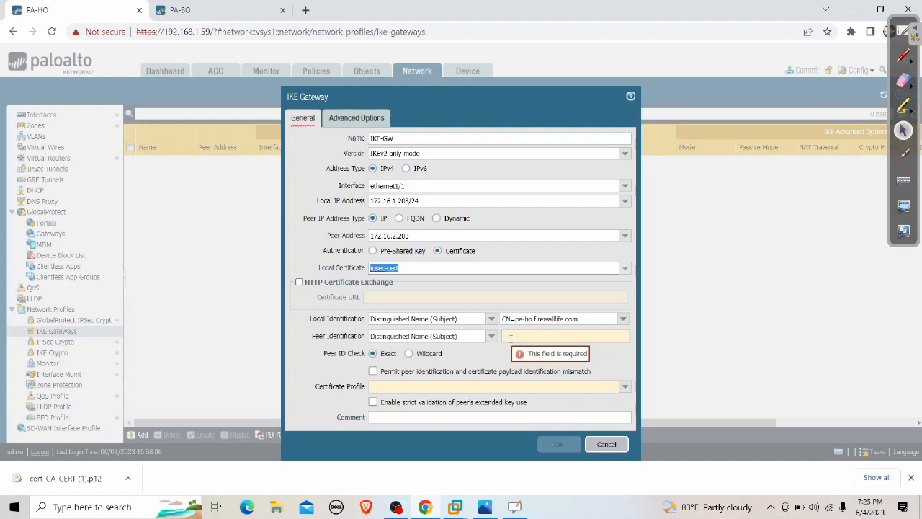
Set peer identification to CN=pa-bo.firewalllife.com and certificate profile to CERT-PROFILE.
{"action": "triple_click", "coordinate": [576, 319]}
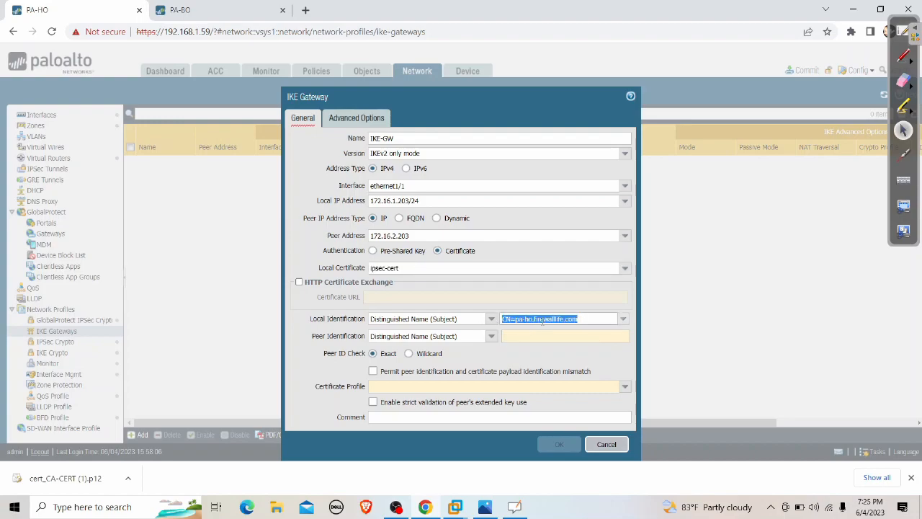
{"action": "right_click", "coordinate": [542, 323]}
{"action": "left_click", "coordinate": [585, 165]}
{"action": "left_click", "coordinate": [520, 337]}
{"action": "key", "text": "ctrl+v"}
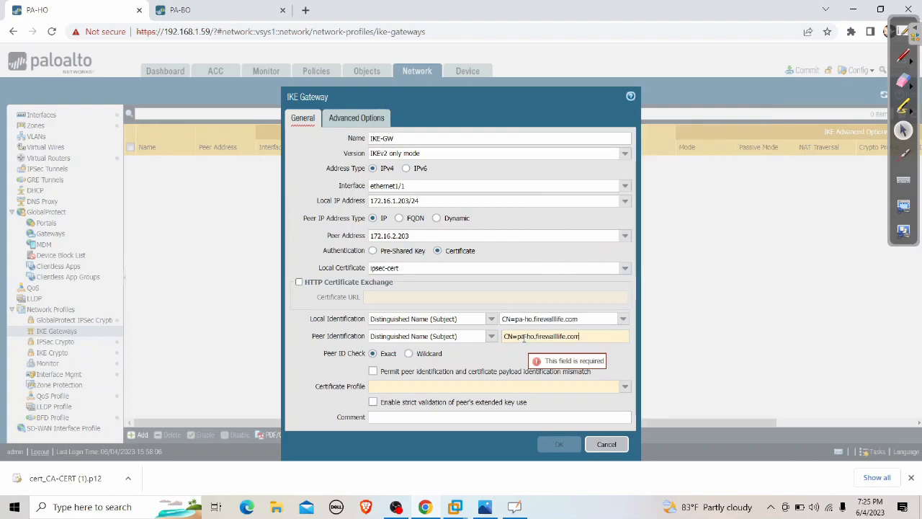
{"action": "left_click", "coordinate": [528, 336]}
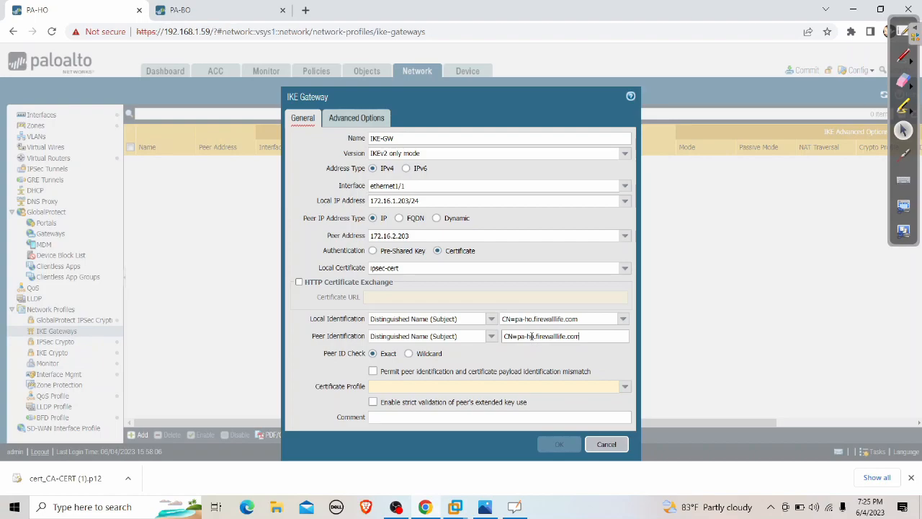
{"action": "key", "text": "BackSpace"}
{"action": "type", "text": "B"}
{"action": "key", "text": "BackSpace"}
{"action": "type", "text": "b"}
{"action": "left_click", "coordinate": [450, 385]}
{"action": "left_click", "coordinate": [393, 399]}
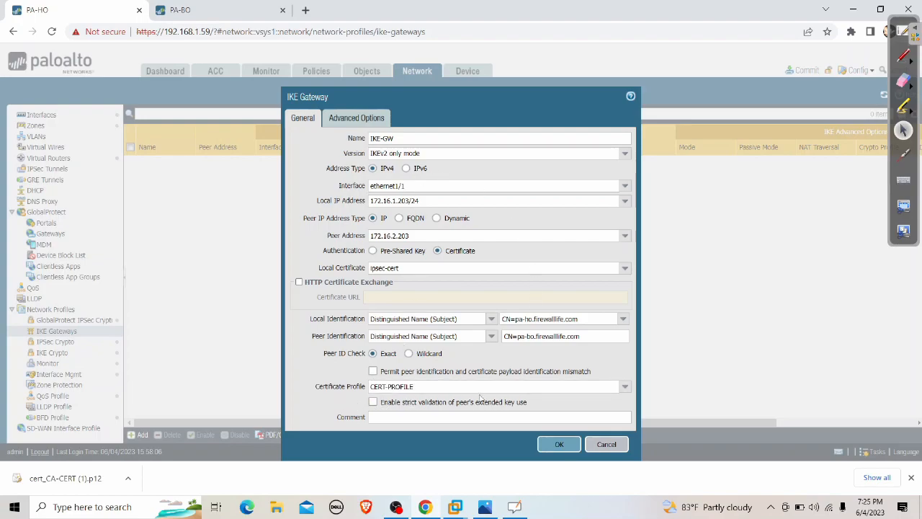
Review the IKE Crypto Profile in Advanced Options and the CERT-PROFILE setting on General.
{"action": "left_click", "coordinate": [364, 121]}
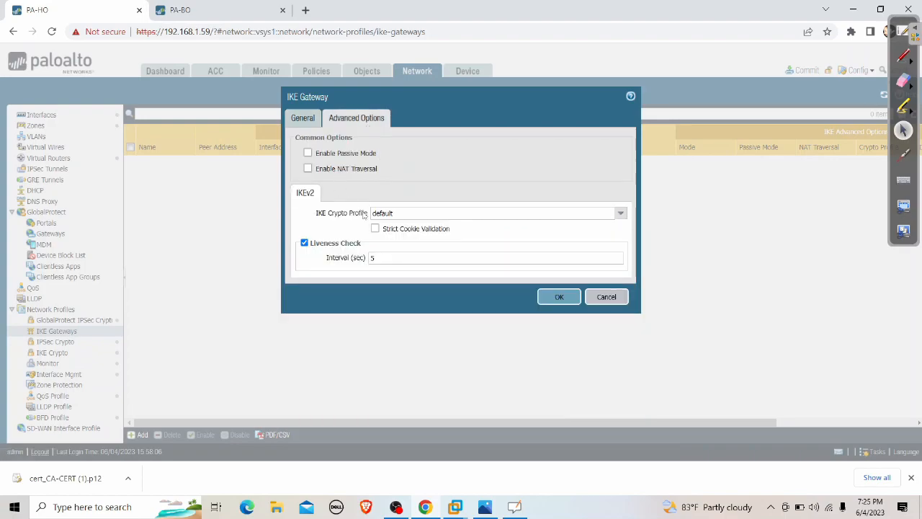
{"action": "left_click_drag", "start_coordinate": [315, 213], "coordinate": [351, 215]}
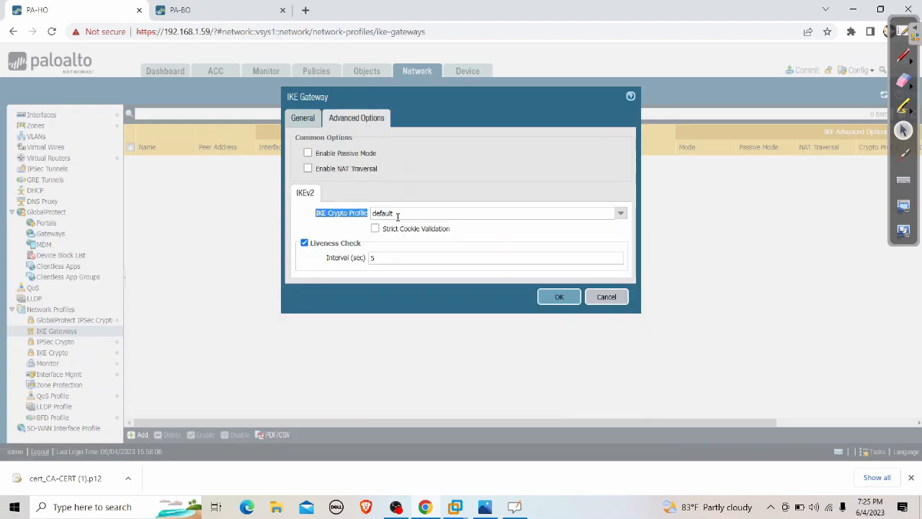
{"action": "left_click", "coordinate": [319, 121]}
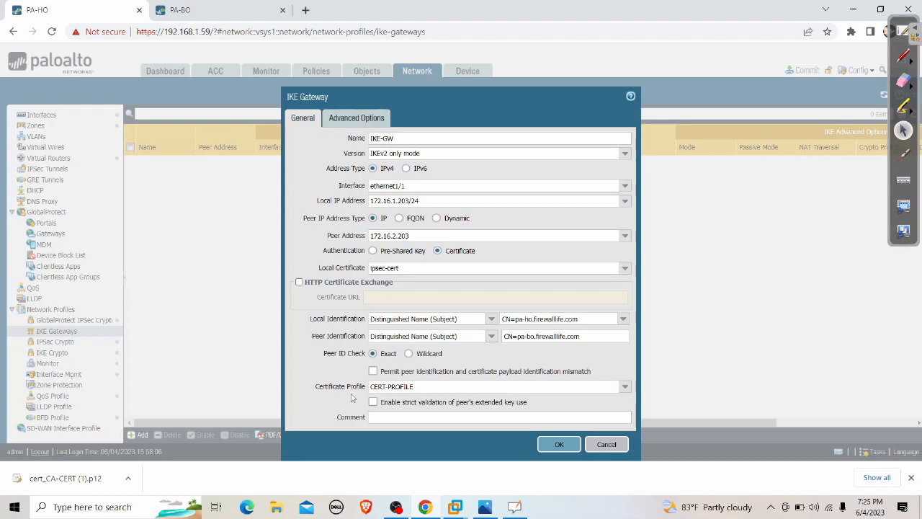
{"action": "left_click_drag", "start_coordinate": [314, 390], "coordinate": [424, 387]}
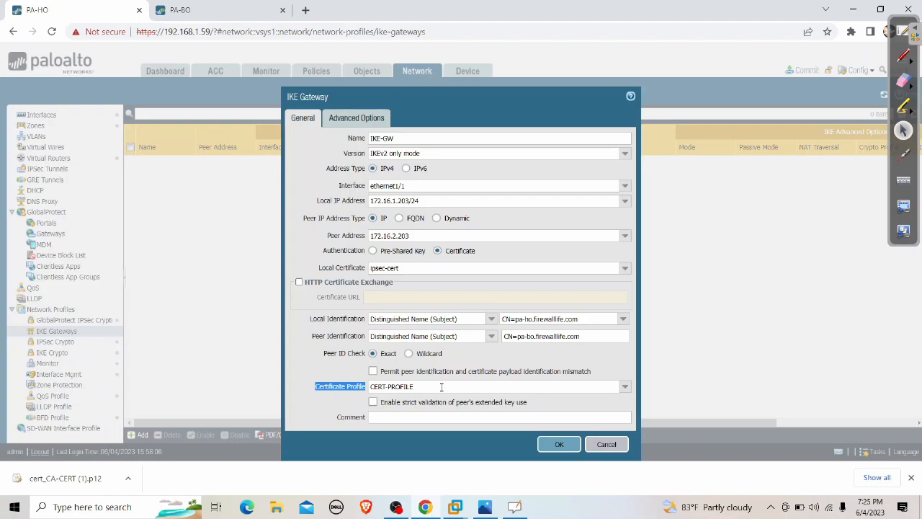
{"action": "left_click", "coordinate": [336, 394]}
{"action": "left_click_drag", "start_coordinate": [317, 392], "coordinate": [394, 390]}
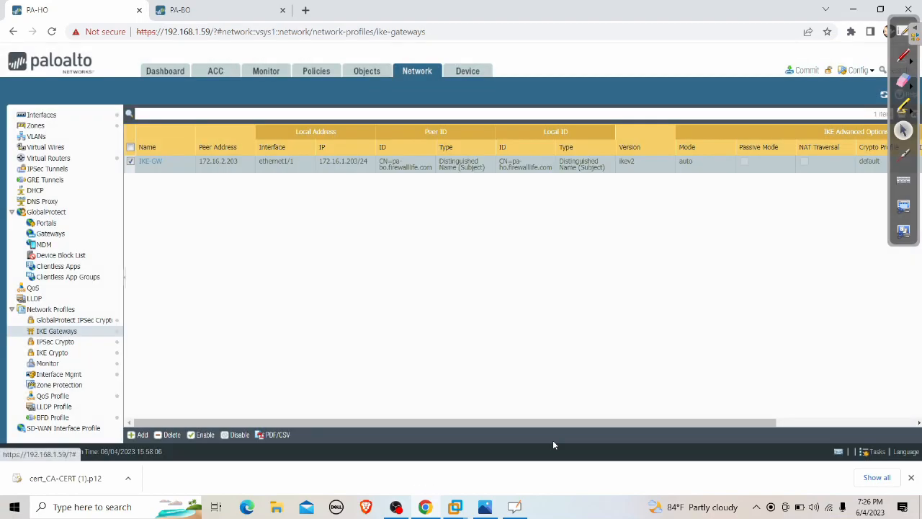
Start a new IPSec tunnel and create tunnel interface tunnel.1 for it.
{"action": "left_click", "coordinate": [63, 171]}
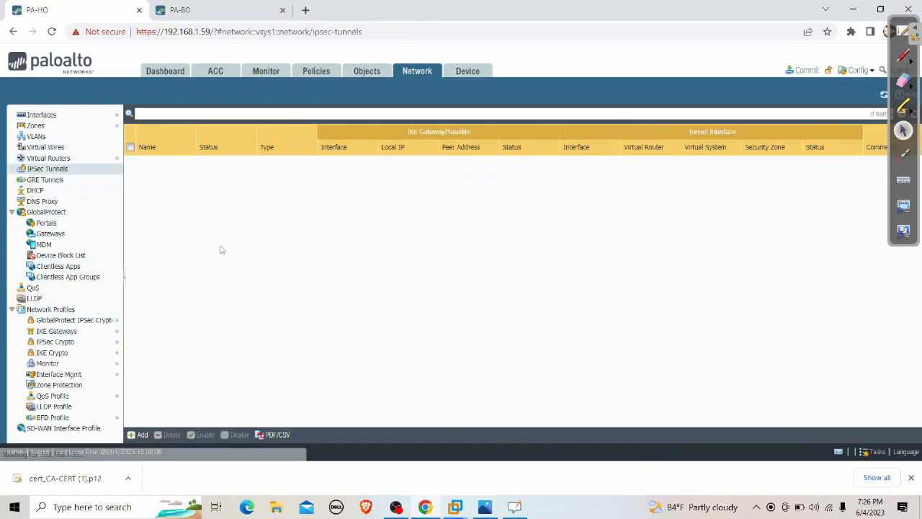
{"action": "left_click", "coordinate": [140, 434]}
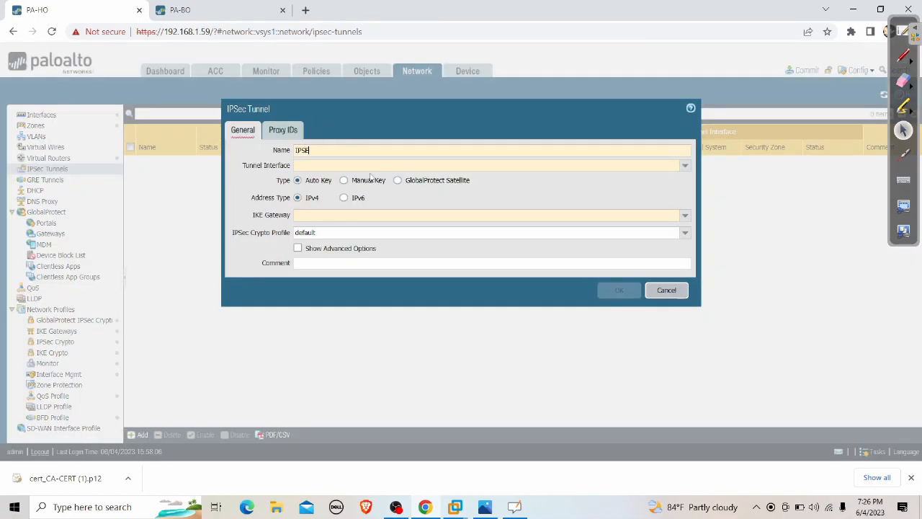
{"action": "left_click", "coordinate": [685, 168]}
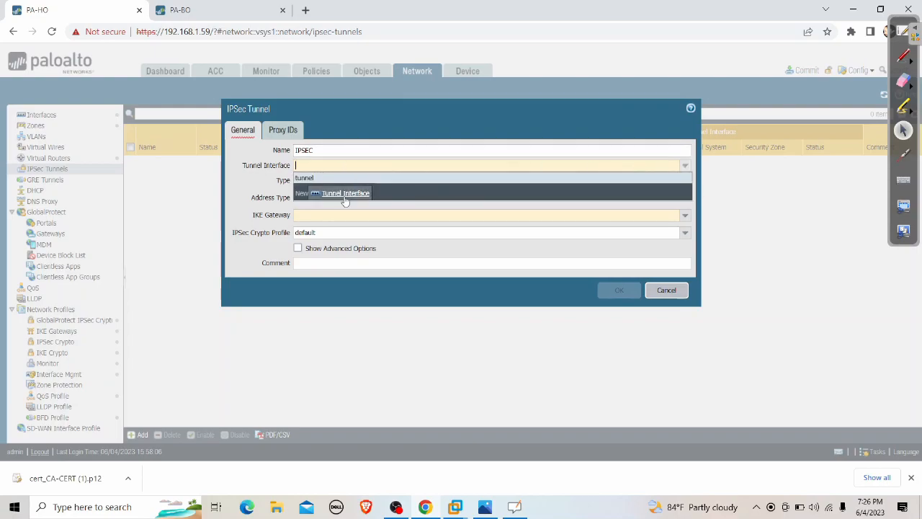
{"action": "left_click", "coordinate": [342, 194]}
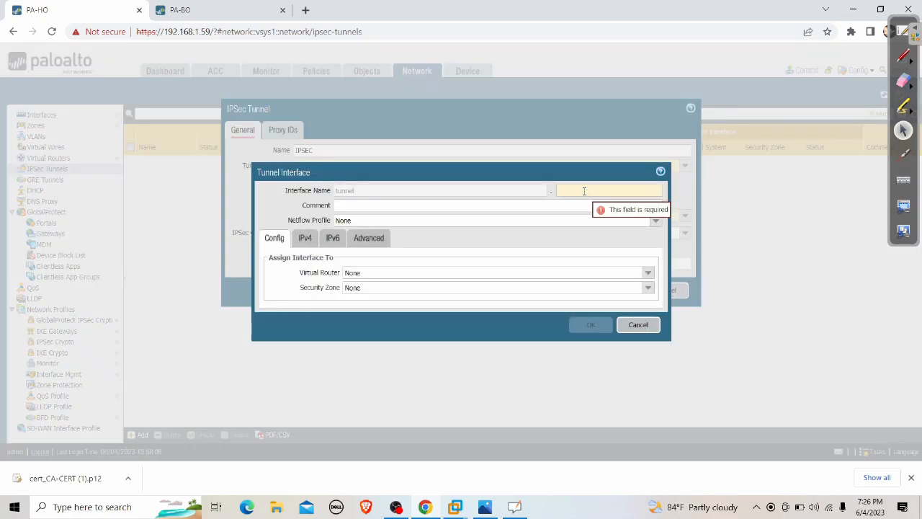
{"action": "left_click", "coordinate": [584, 191]}
{"action": "type", "text": "1"}
Place tunnel.1 in the default virtual router and a new security zone IPSEC.
{"action": "left_click", "coordinate": [591, 273]}
{"action": "left_click", "coordinate": [376, 299]}
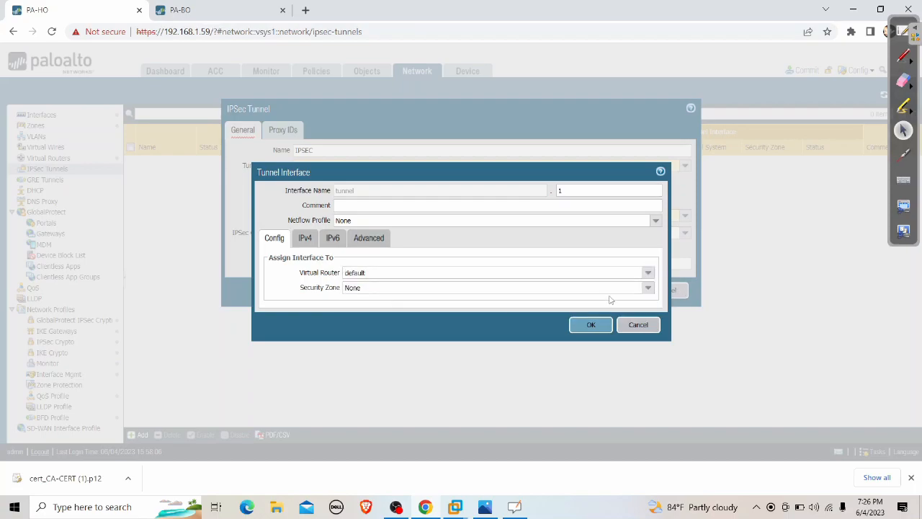
{"action": "left_click", "coordinate": [649, 289]}
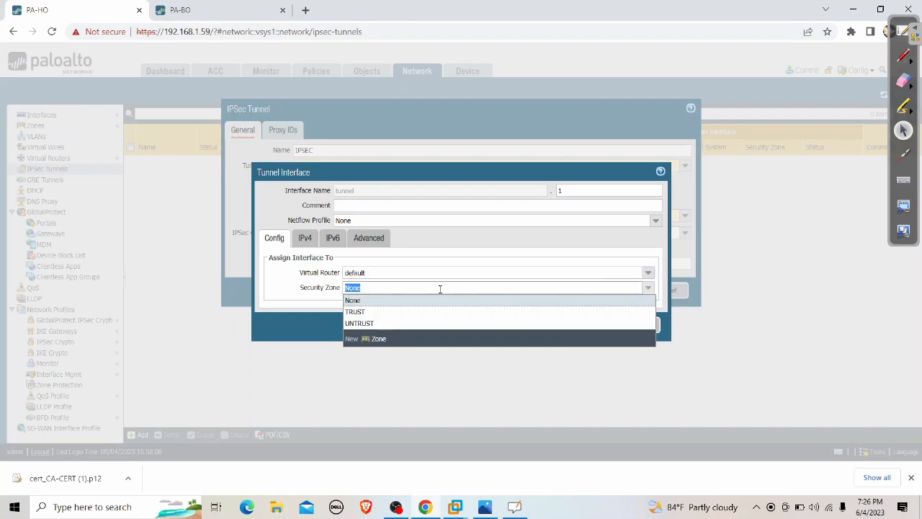
{"action": "left_click", "coordinate": [378, 339]}
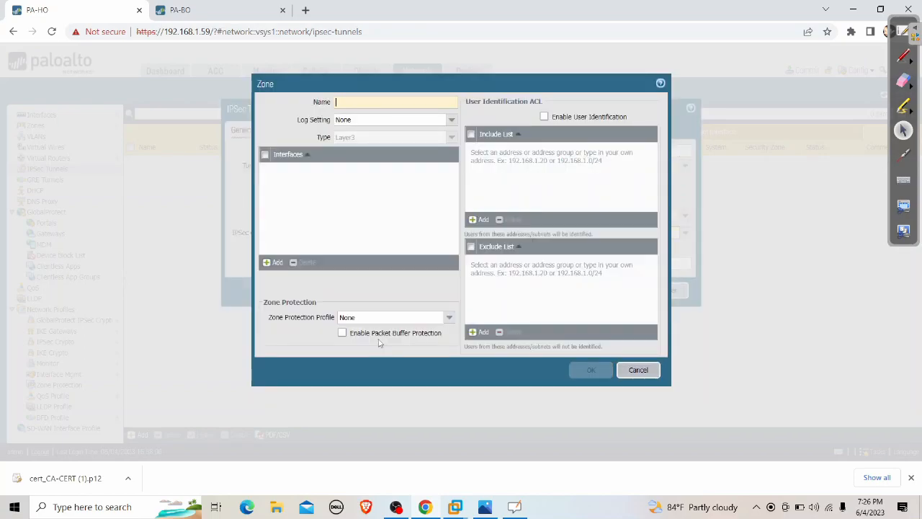
{"action": "type", "text": "IPSEC"}
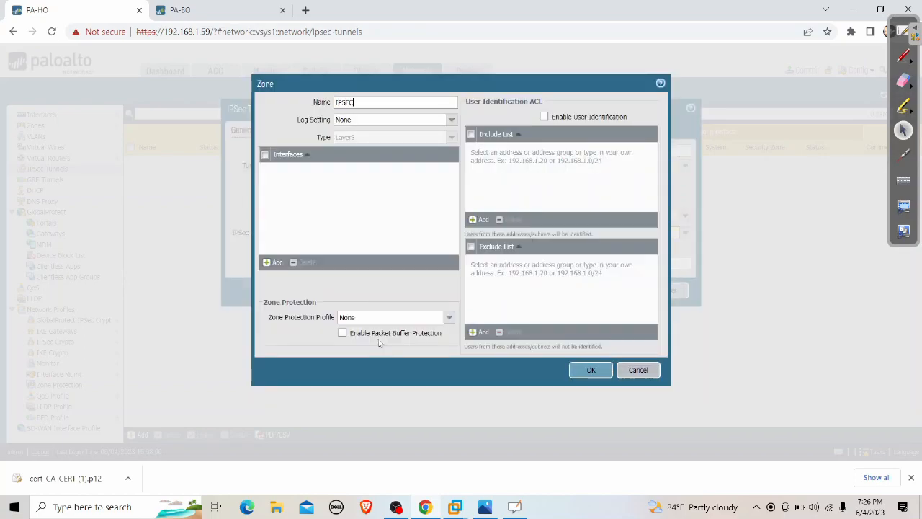
{"action": "left_click", "coordinate": [589, 370]}
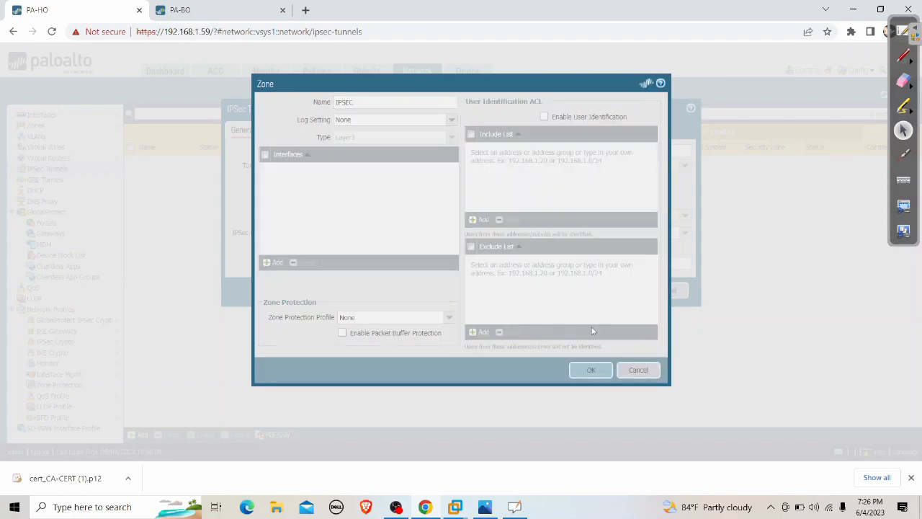
{"action": "left_click", "coordinate": [589, 326]}
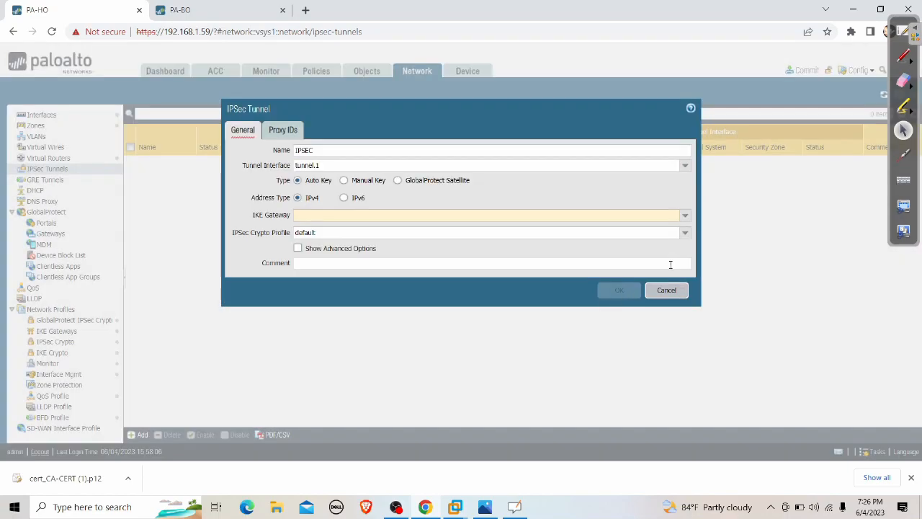
Select IKE-GW as the tunnel's gateway and save the IPSEC tunnel.
{"action": "left_click", "coordinate": [685, 215]}
{"action": "left_click", "coordinate": [327, 229]}
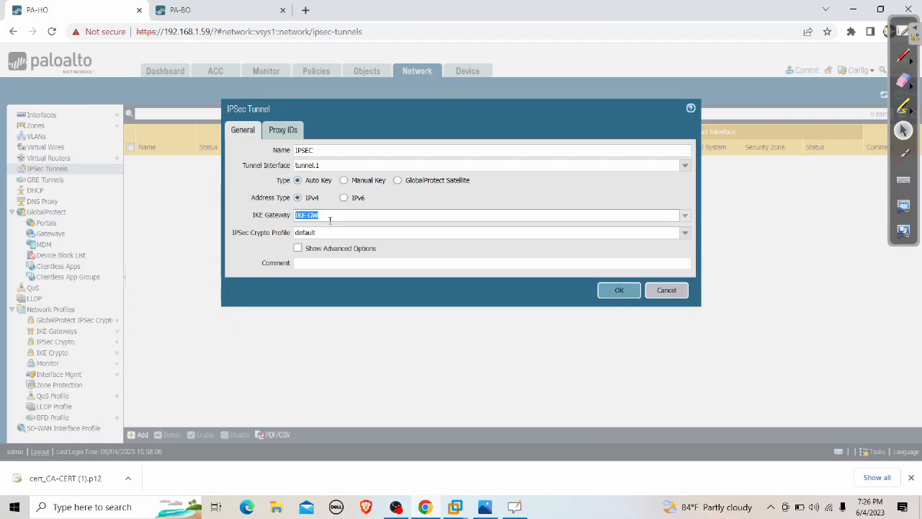
{"action": "left_click", "coordinate": [263, 252]}
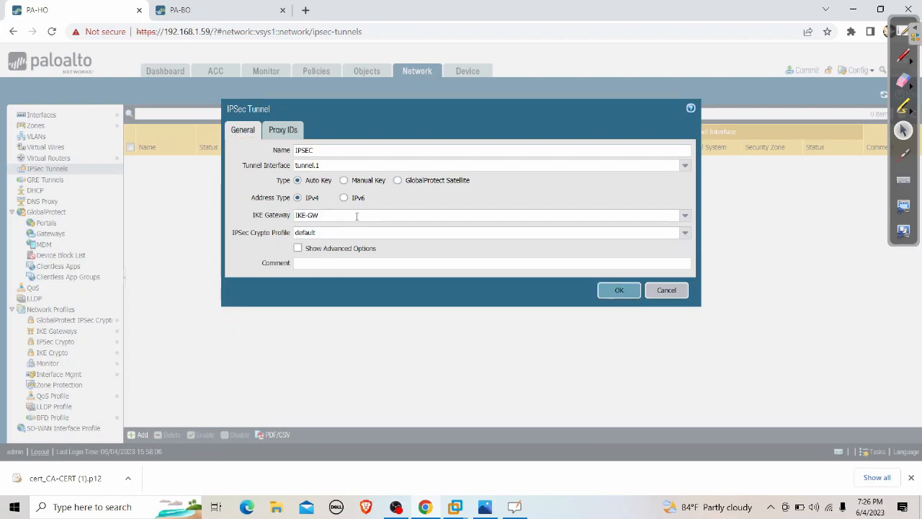
{"action": "left_click", "coordinate": [618, 290]}
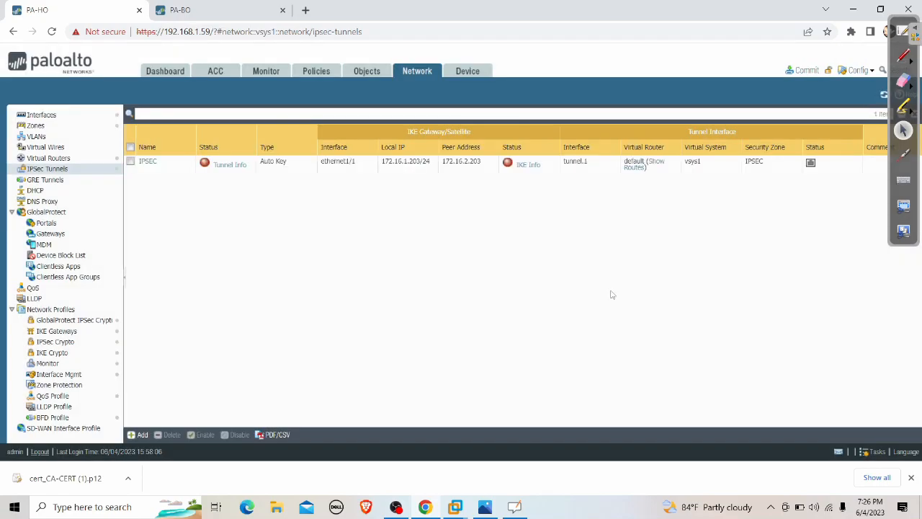
{"action": "left_click", "coordinate": [63, 158]}
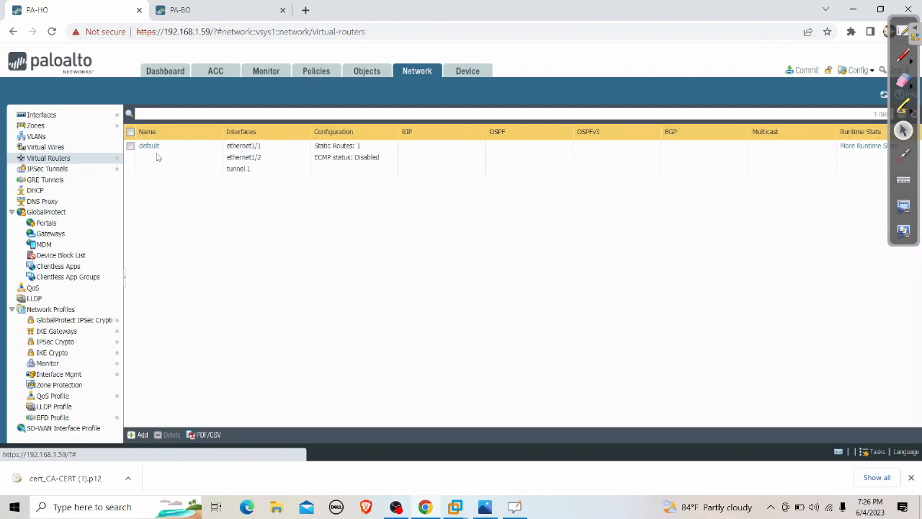
Add a static route named IPSEC with destination 192.168.200.0 on the default virtual router.
{"action": "left_click", "coordinate": [149, 146]}
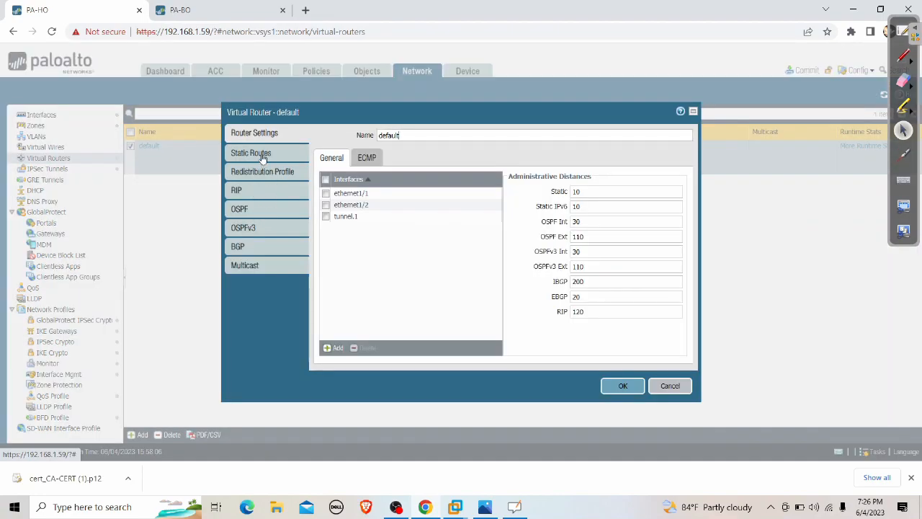
{"action": "left_click", "coordinate": [263, 154]}
{"action": "left_click", "coordinate": [335, 350]}
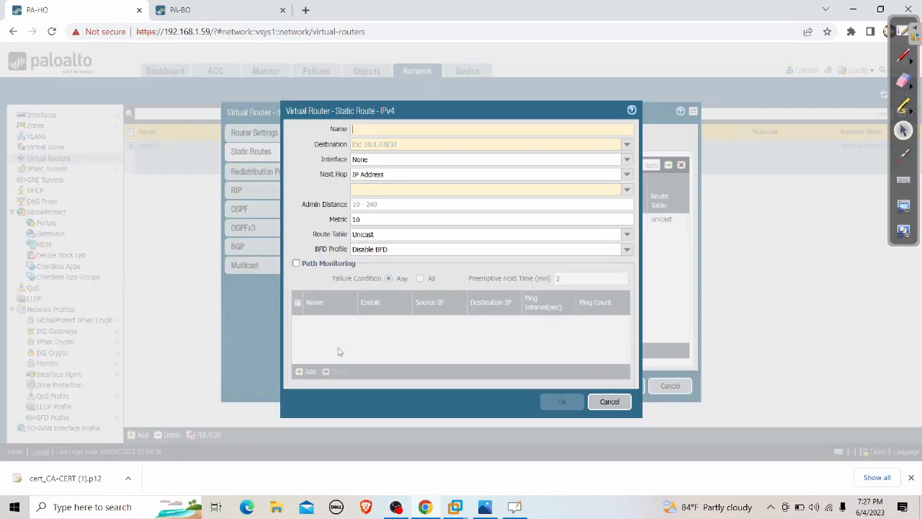
{"action": "type", "text": "Ipse"}
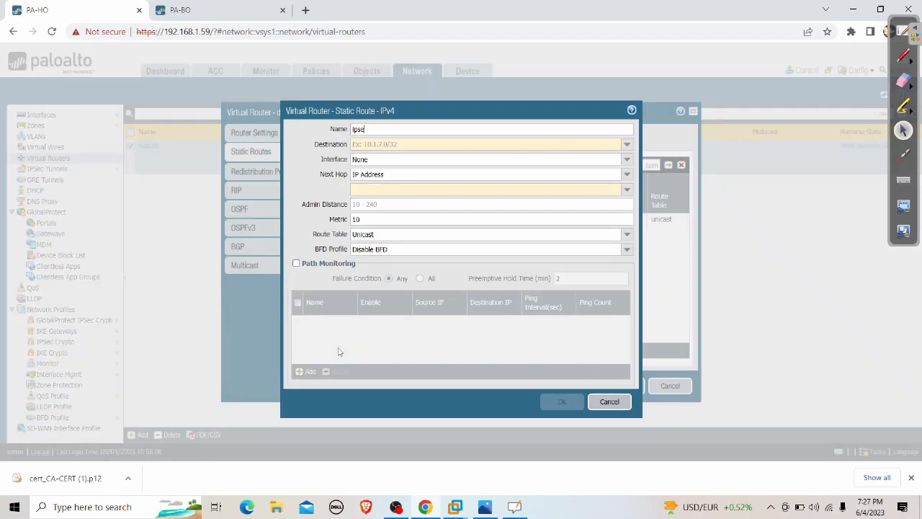
{"action": "key", "text": "BackSpace"}
{"action": "key", "text": "BackSpace"}
{"action": "key", "text": "BackSpace"}
{"action": "type", "text": "IPSEC"}
{"action": "left_click", "coordinate": [425, 142]}
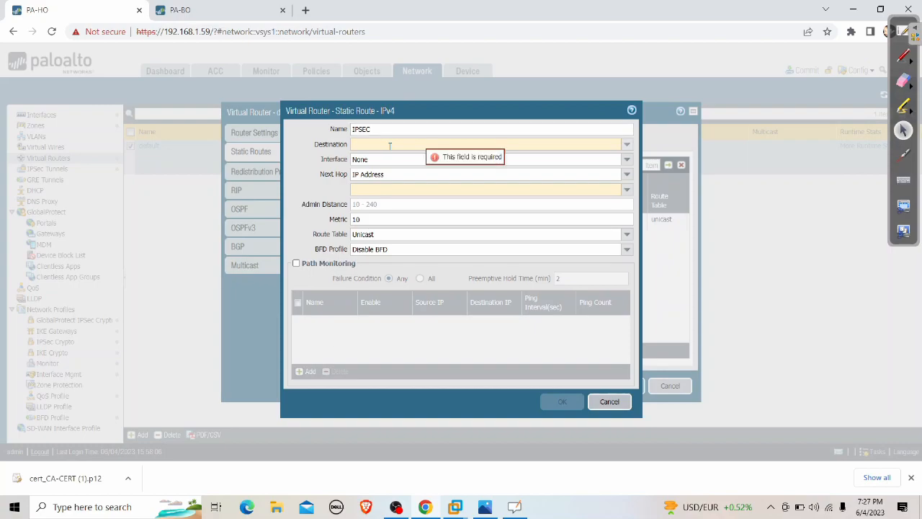
{"action": "type", "text": "192.168.200.0/24"}
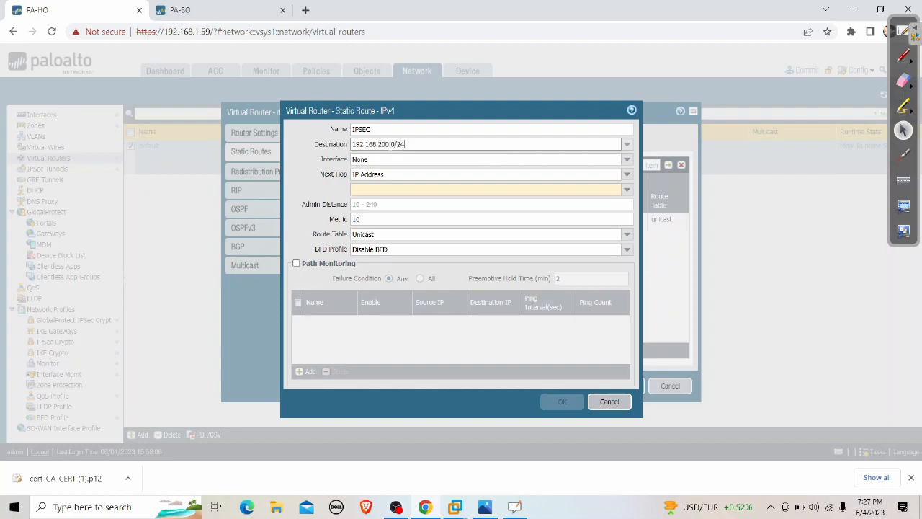
{"action": "left_click", "coordinate": [309, 174]}
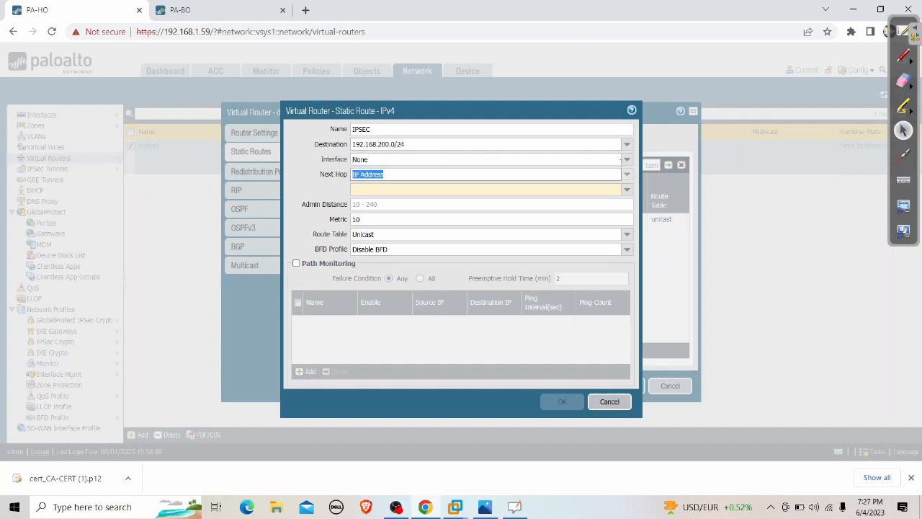
Send the route out tunnel.1 with next hop None, then save the route and router.
{"action": "left_click", "coordinate": [621, 159]}
{"action": "left_click", "coordinate": [382, 207]}
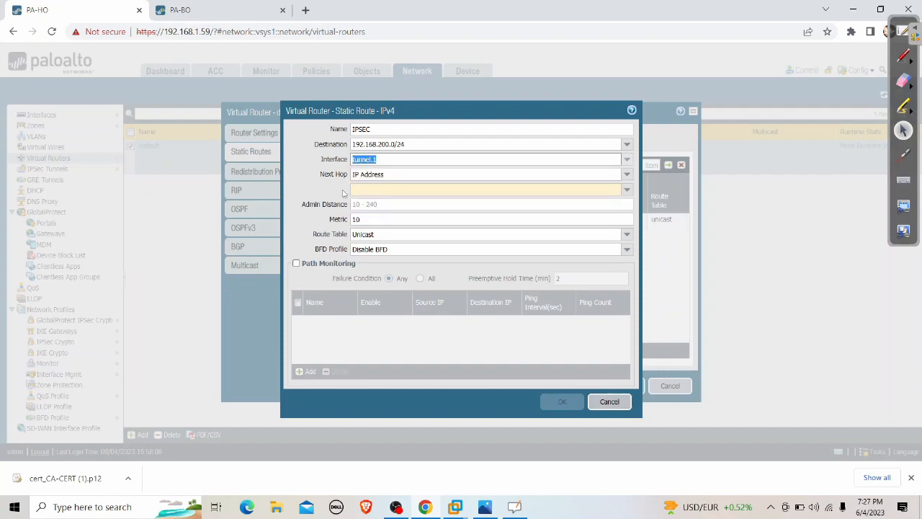
{"action": "left_click", "coordinate": [626, 174]}
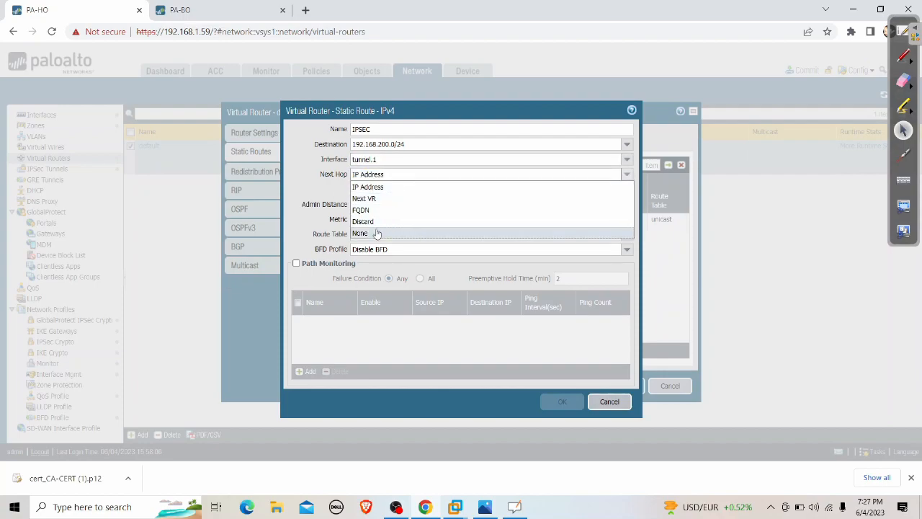
{"action": "left_click", "coordinate": [372, 232]}
{"action": "left_click", "coordinate": [550, 389]}
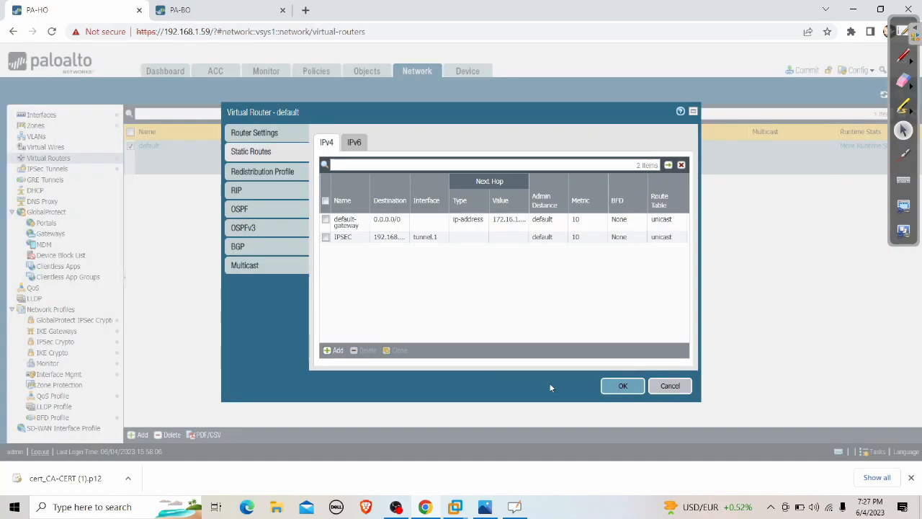
{"action": "left_click", "coordinate": [622, 388]}
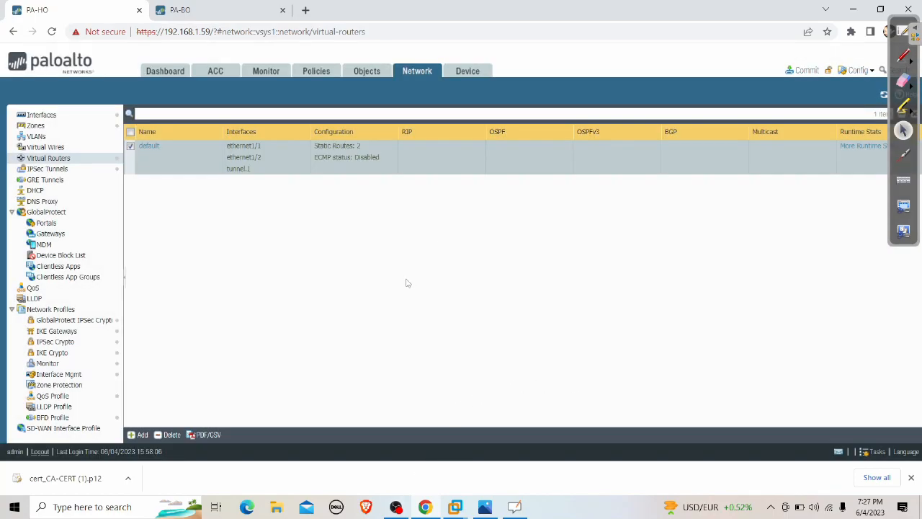
Open the Any Access security rule and review its source and destination settings.
{"action": "left_click", "coordinate": [322, 76]}
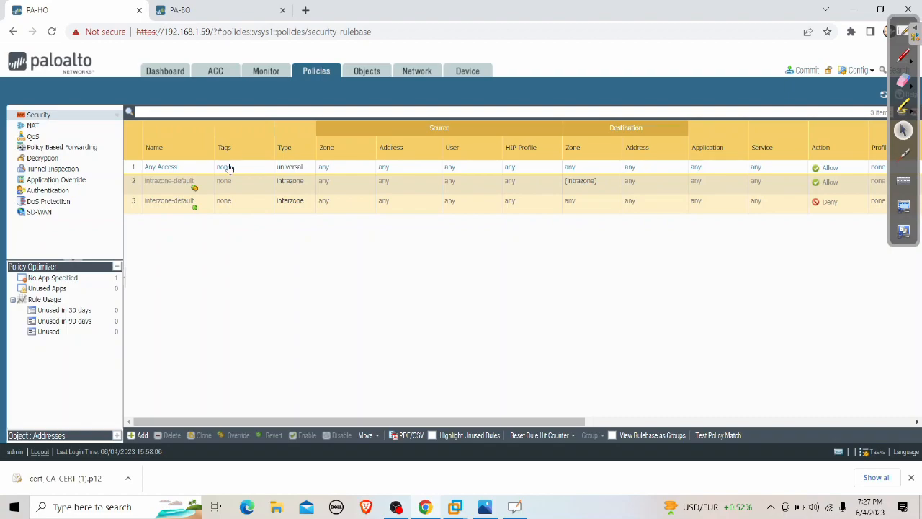
{"action": "left_click", "coordinate": [165, 168]}
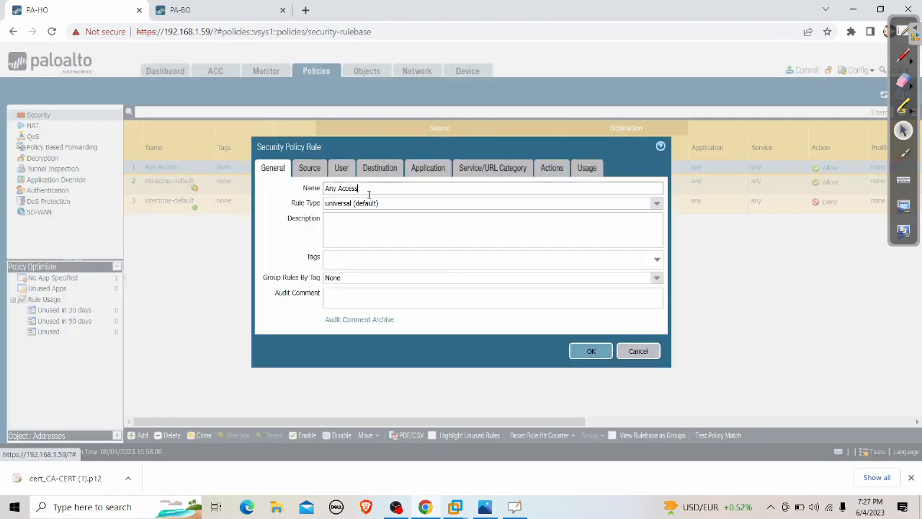
{"action": "left_click", "coordinate": [309, 172]}
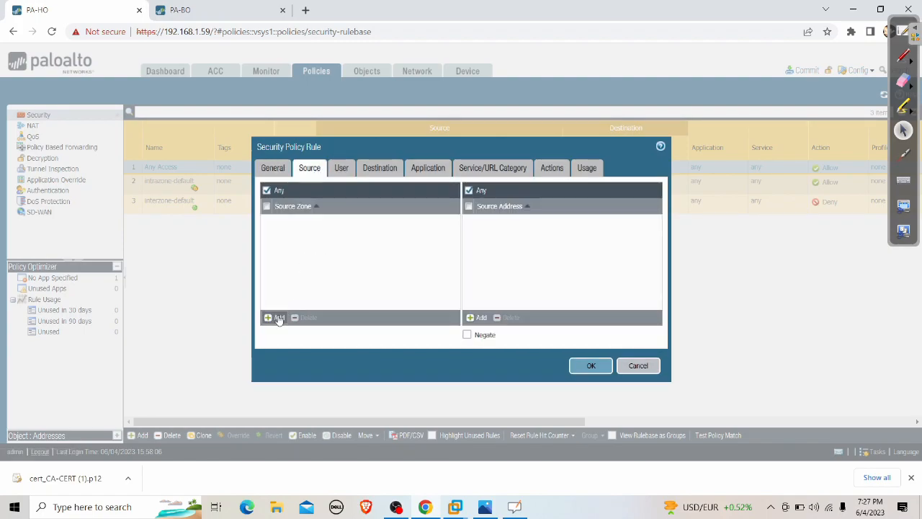
{"action": "left_click", "coordinate": [277, 318]}
{"action": "left_click", "coordinate": [295, 246]}
Add IPSEC as a destination zone, then cancel the rule without saving.
{"action": "left_click", "coordinate": [379, 168]}
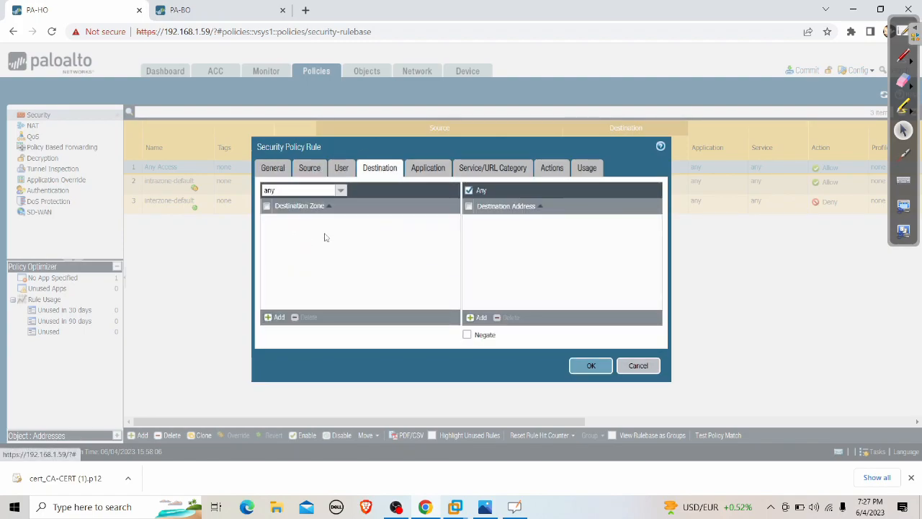
{"action": "left_click", "coordinate": [277, 316]}
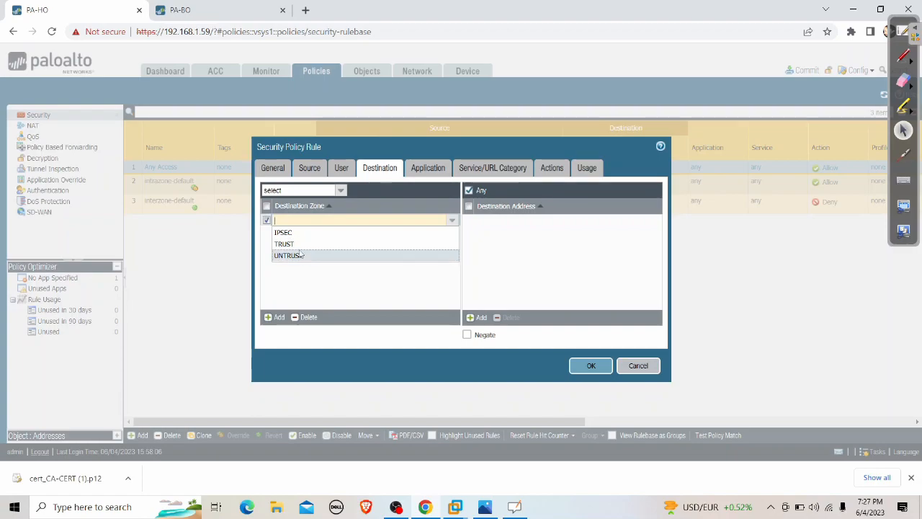
{"action": "left_click", "coordinate": [298, 235]}
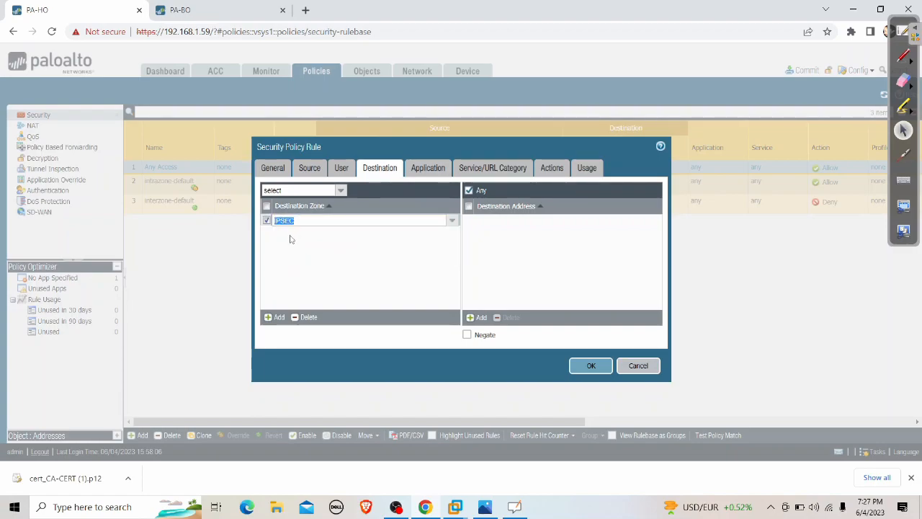
{"action": "left_click", "coordinate": [293, 253]}
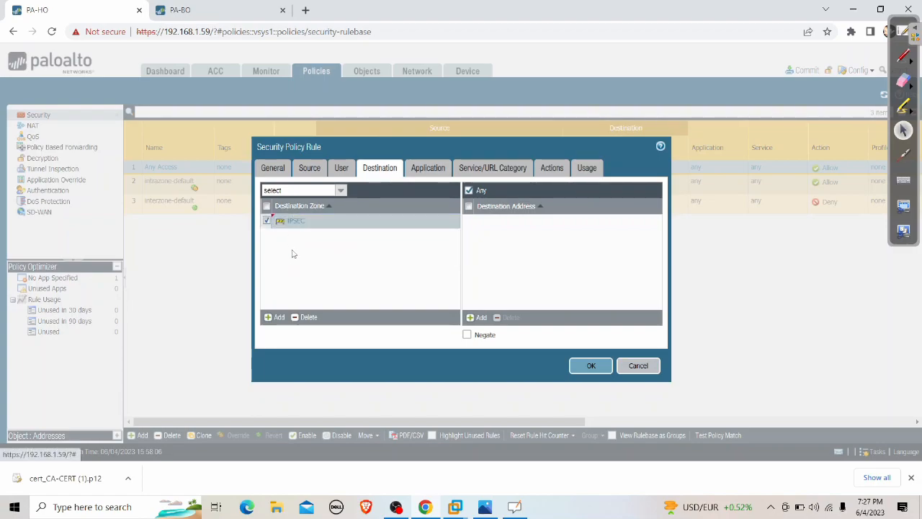
{"action": "left_click", "coordinate": [638, 365]}
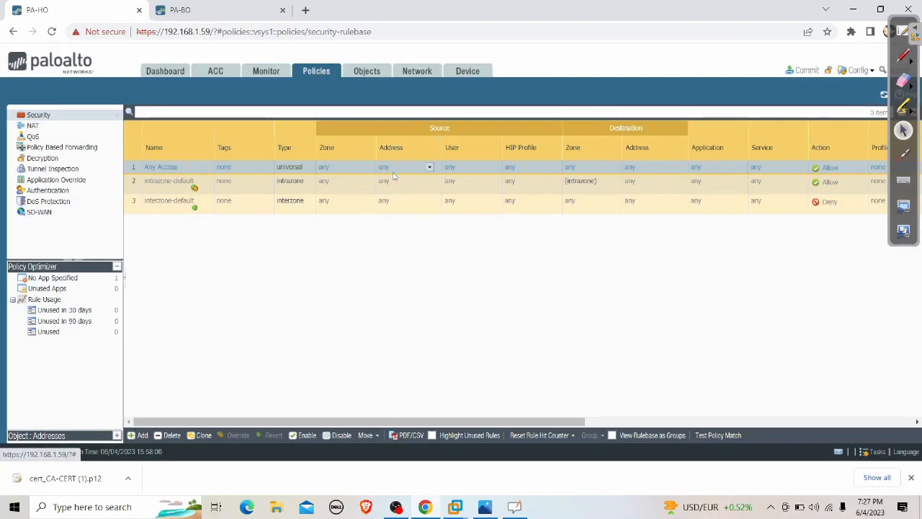
Commit PA-HO's configuration from the Network page and switch to the PA-BO firewall session.
{"action": "left_click", "coordinate": [408, 77]}
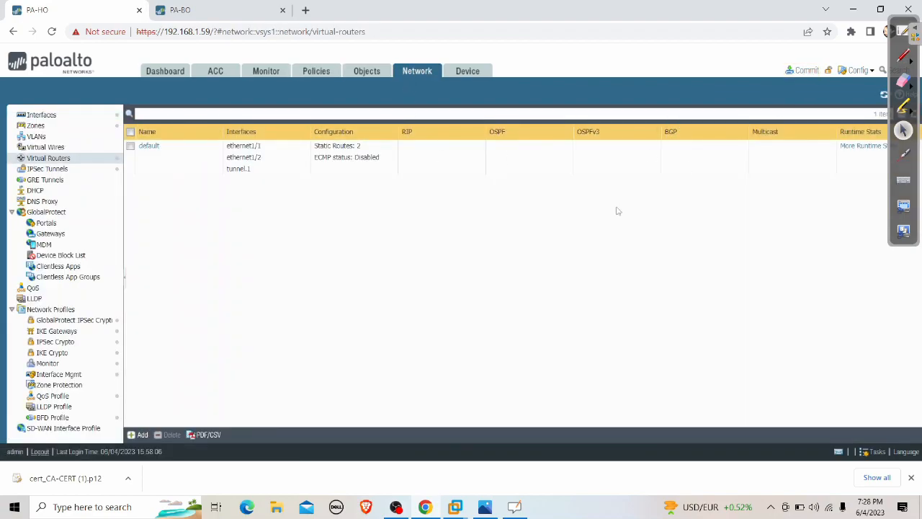
{"action": "left_click", "coordinate": [803, 70]}
{"action": "left_click", "coordinate": [565, 389]}
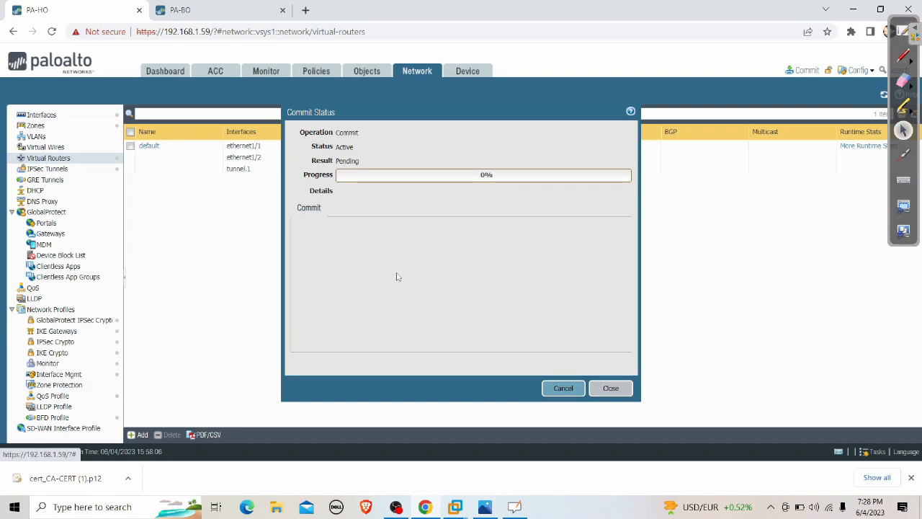
{"action": "left_click", "coordinate": [227, 10]}
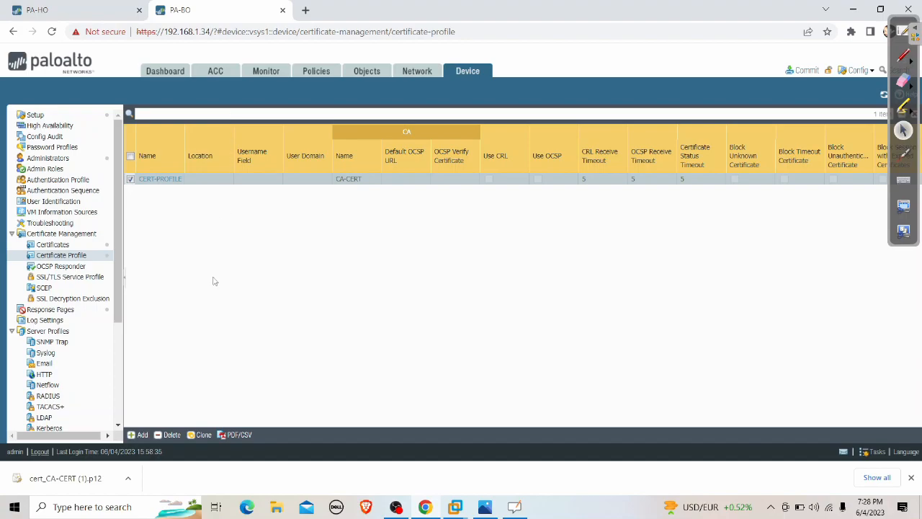
On PA-BO, create IKE gateway IKE-GW using IKEv2 only mode.
{"action": "left_click", "coordinate": [407, 75]}
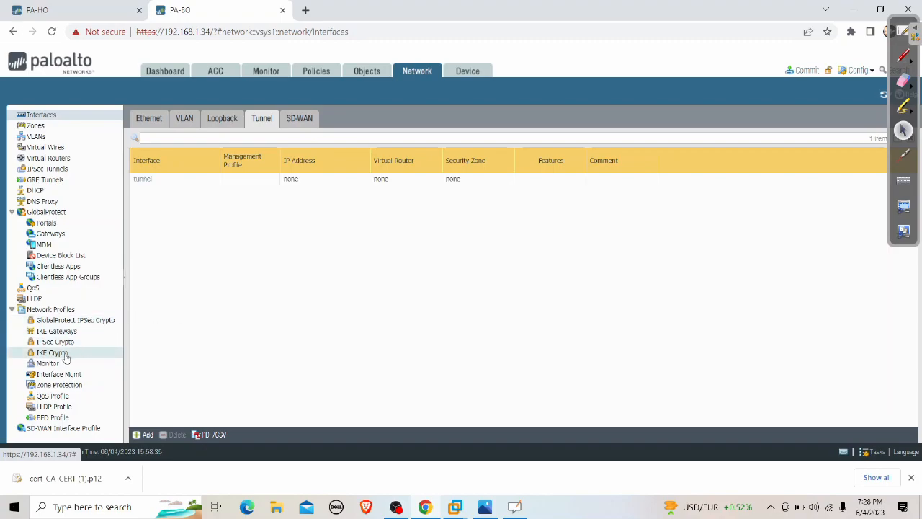
{"action": "left_click", "coordinate": [58, 330]}
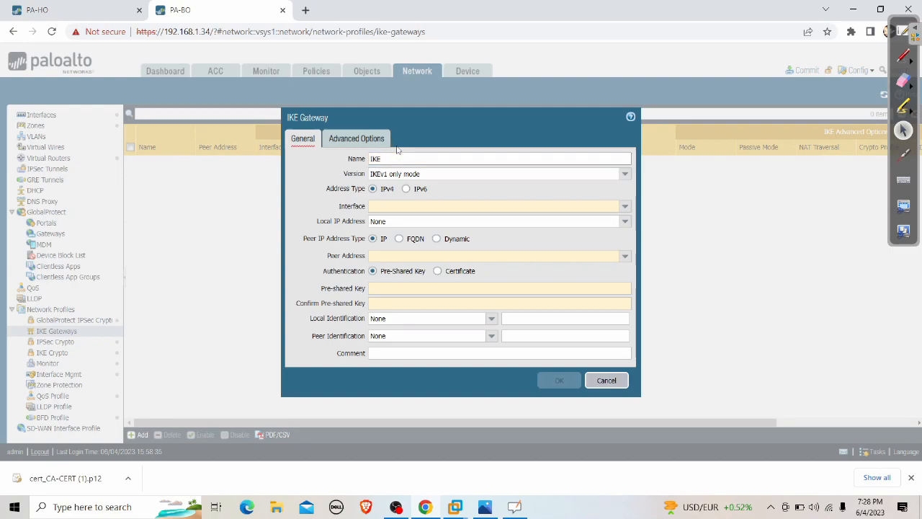
{"action": "left_click", "coordinate": [624, 174]}
{"action": "left_click", "coordinate": [410, 198]}
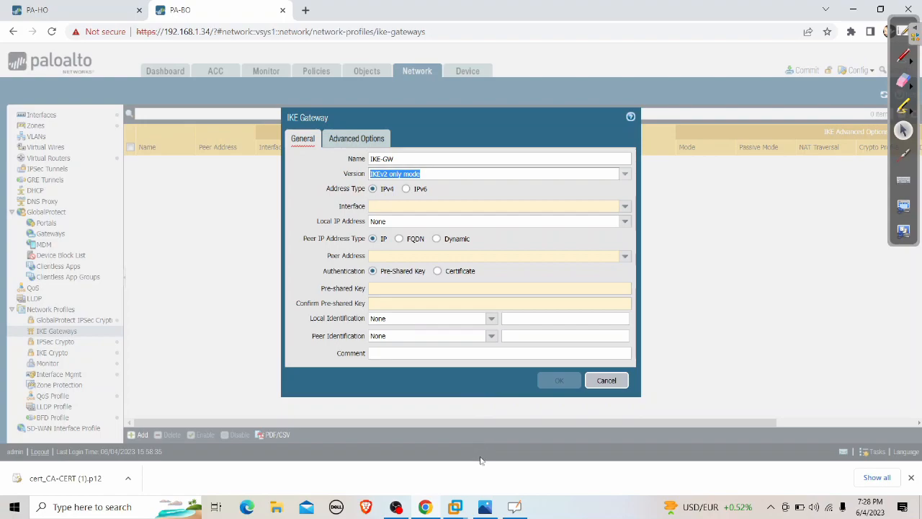
On Windows XP-100, run ping 192.168.200.50 from cmd and see it time out.
{"action": "mouse_move", "coordinate": [455, 507]}
{"action": "left_click", "coordinate": [285, 432]}
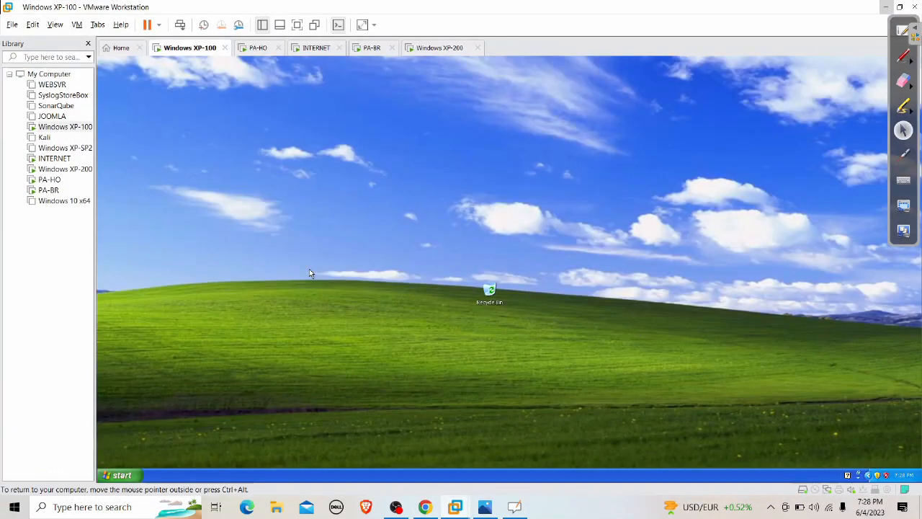
{"action": "key", "text": "super+r"}
{"action": "type", "text": "cmd"}
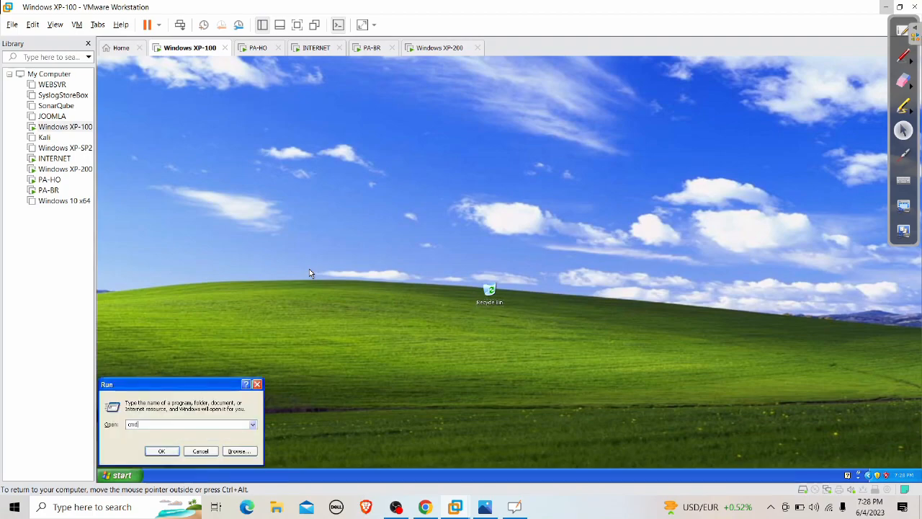
{"action": "key", "text": "Return"}
{"action": "type", "text": "ping 192.168.2"}
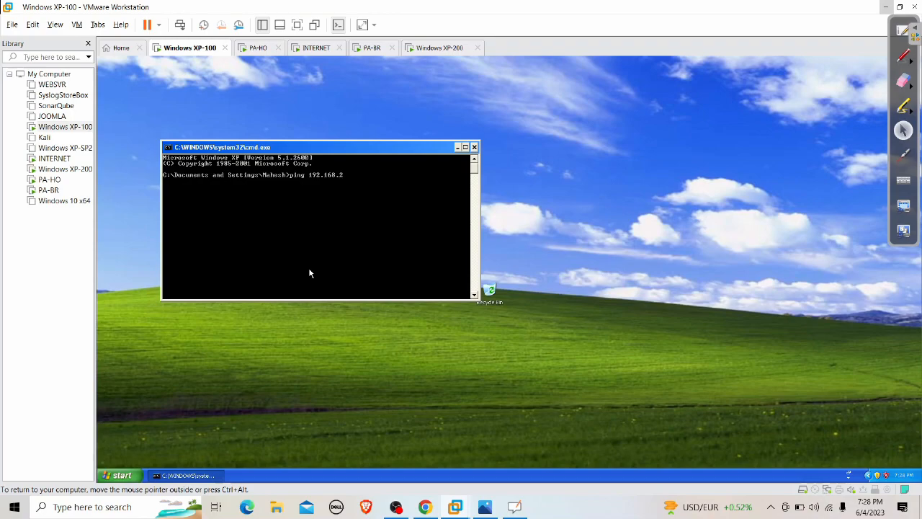
{"action": "type", "text": "00.50"}
{"action": "key", "text": "Return"}
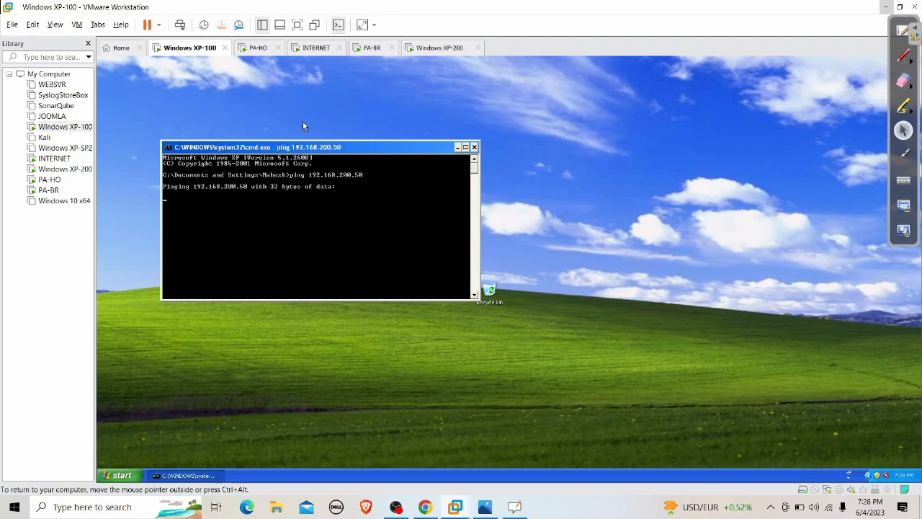
{"action": "left_click", "coordinate": [425, 506]}
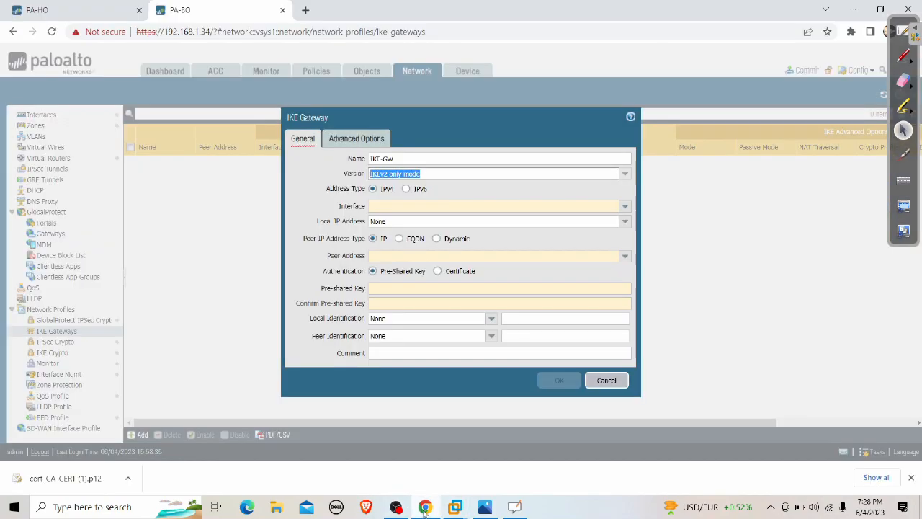
On PA-HO, delete the IPSEC static route from the default virtual router and commit again.
{"action": "left_click", "coordinate": [117, 10]}
{"action": "left_click", "coordinate": [607, 389]}
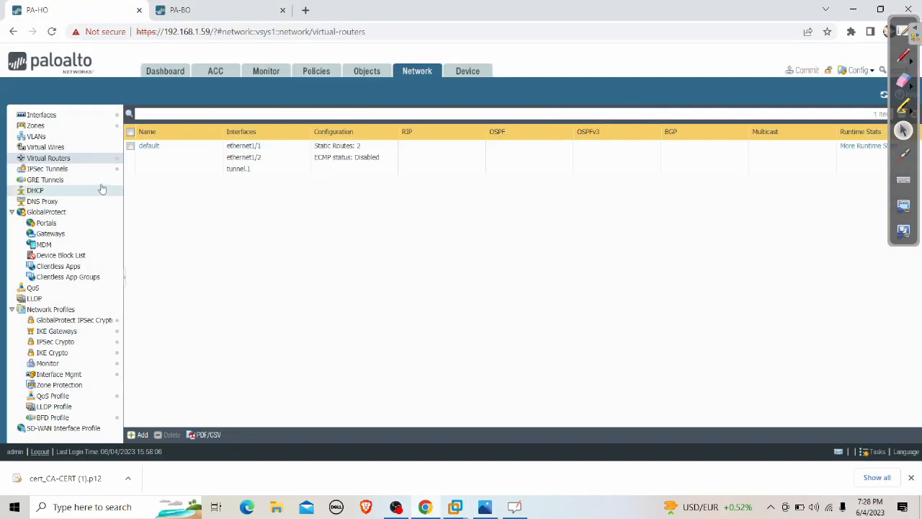
{"action": "left_click", "coordinate": [57, 147]}
{"action": "left_click", "coordinate": [58, 157]}
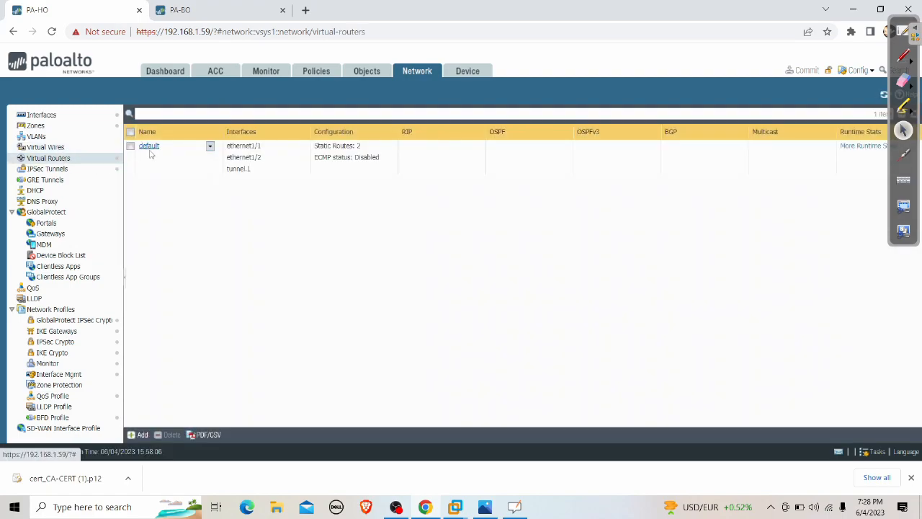
{"action": "left_click", "coordinate": [149, 146]}
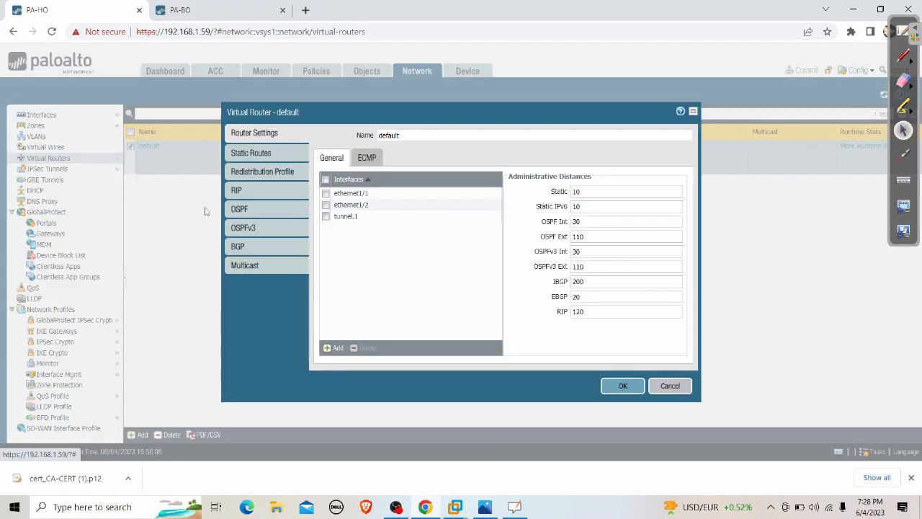
{"action": "left_click", "coordinate": [273, 158]}
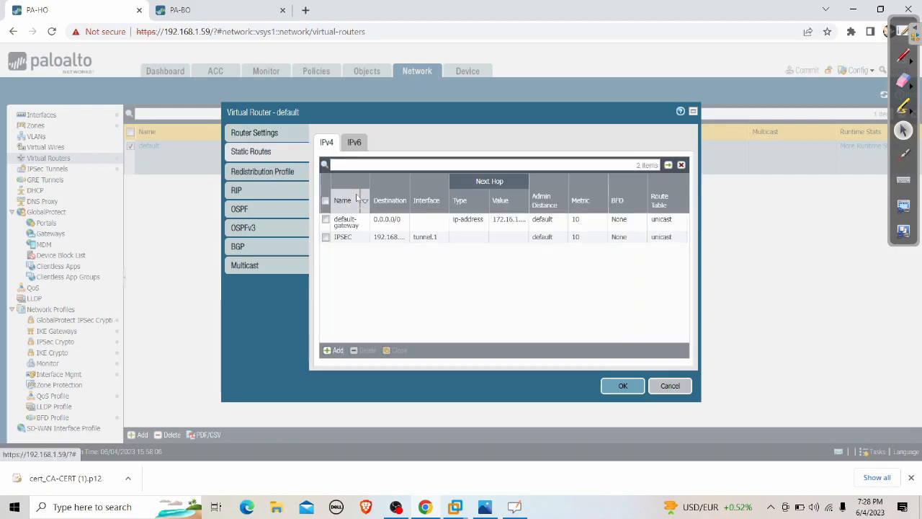
{"action": "left_click", "coordinate": [355, 237]}
{"action": "left_click", "coordinate": [364, 350]}
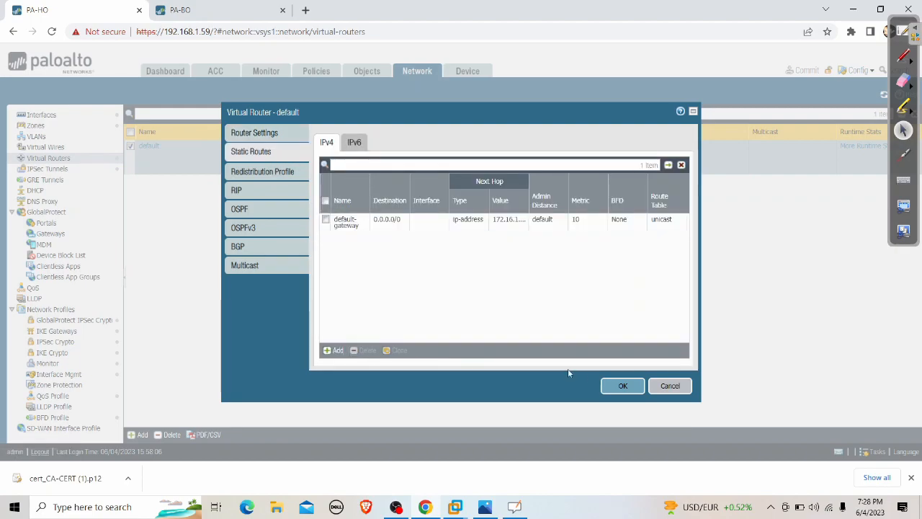
{"action": "left_click", "coordinate": [632, 390]}
{"action": "left_click", "coordinate": [804, 70]}
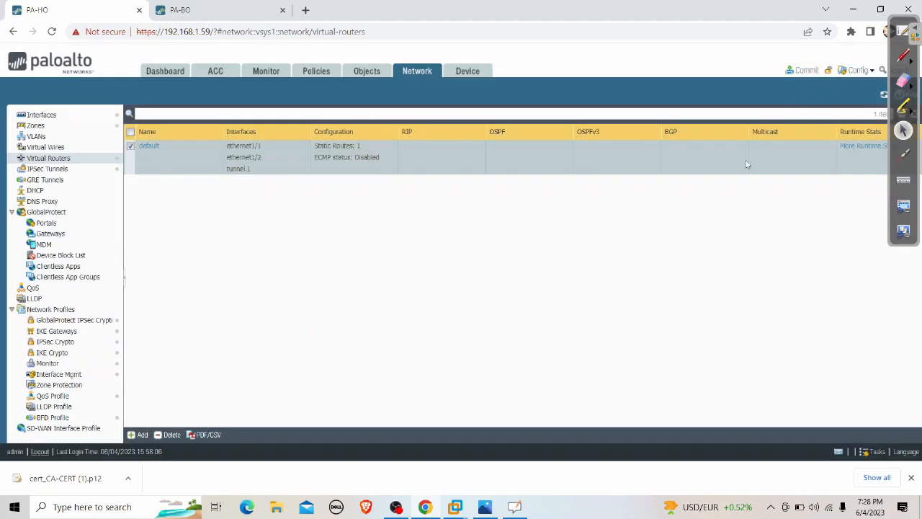
{"action": "left_click", "coordinate": [569, 388]}
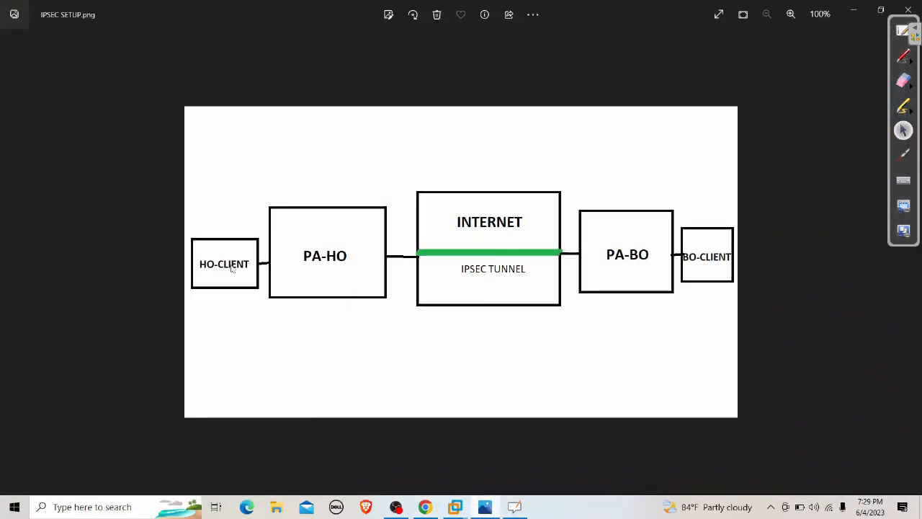
Mark HO-CLIENT, BO-CLIENT and a PA-HO-to-PA-BO line on the diagram, then close the commit status.
{"action": "left_click", "coordinate": [902, 57]}
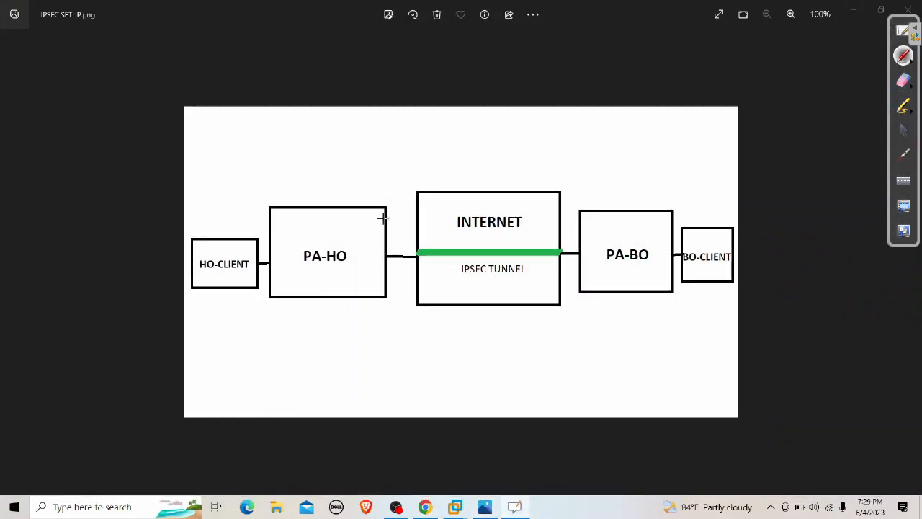
{"action": "left_click_drag", "start_coordinate": [214, 253], "coordinate": [269, 191]}
{"action": "mouse_move", "coordinate": [689, 238]}
{"action": "left_mouse_down"}
{"action": "mouse_move", "coordinate": [712, 253]}
{"action": "mouse_move", "coordinate": [735, 174]}
{"action": "left_mouse_up"}
{"action": "mouse_move", "coordinate": [285, 232]}
{"action": "left_mouse_down"}
{"action": "mouse_move", "coordinate": [636, 231]}
{"action": "mouse_move", "coordinate": [615, 248]}
{"action": "left_mouse_up"}
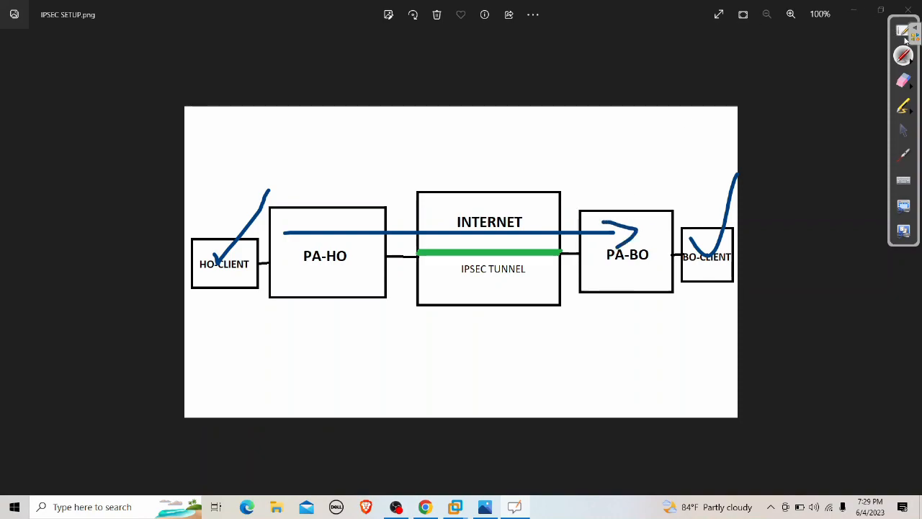
{"action": "left_click", "coordinate": [906, 129]}
{"action": "left_click", "coordinate": [849, 13]}
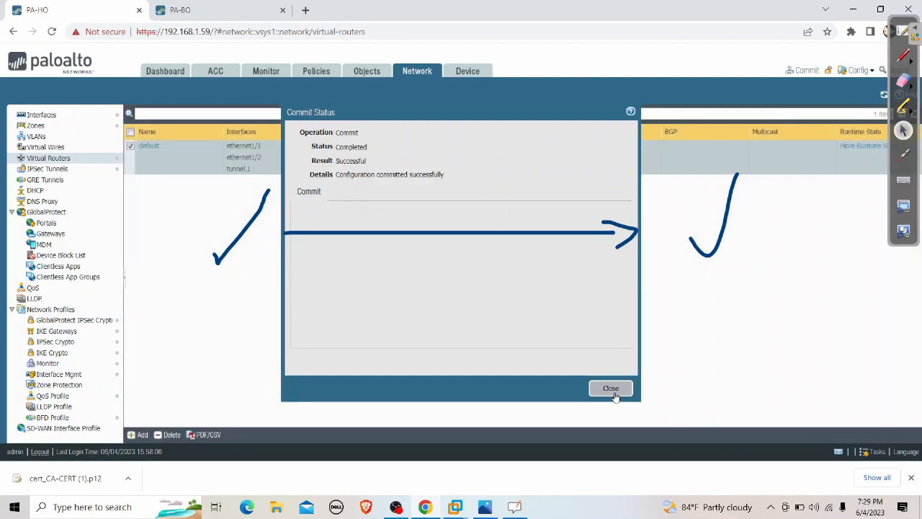
{"action": "left_click", "coordinate": [613, 391]}
Bring up Windows XP-100 and erase the on-screen ink marks.
{"action": "mouse_move", "coordinate": [454, 508]}
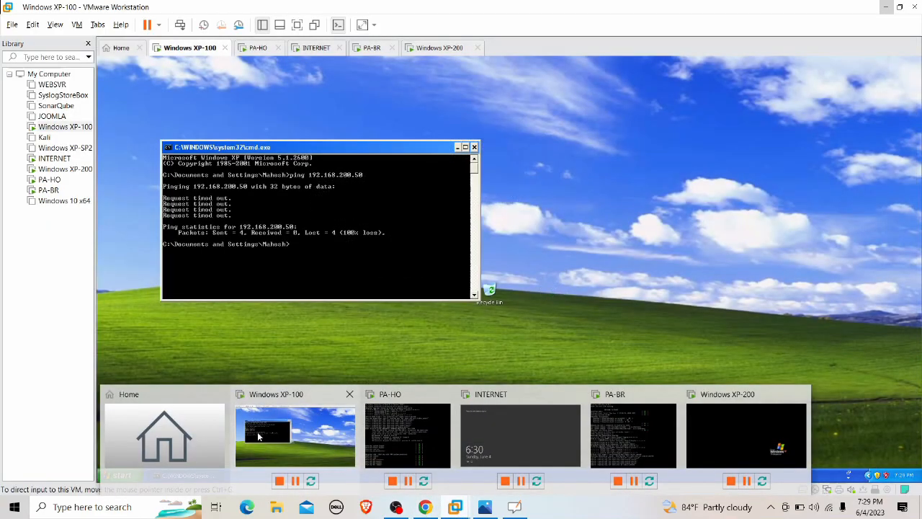
{"action": "left_click", "coordinate": [257, 432]}
{"action": "key", "text": "ctrl+alt"}
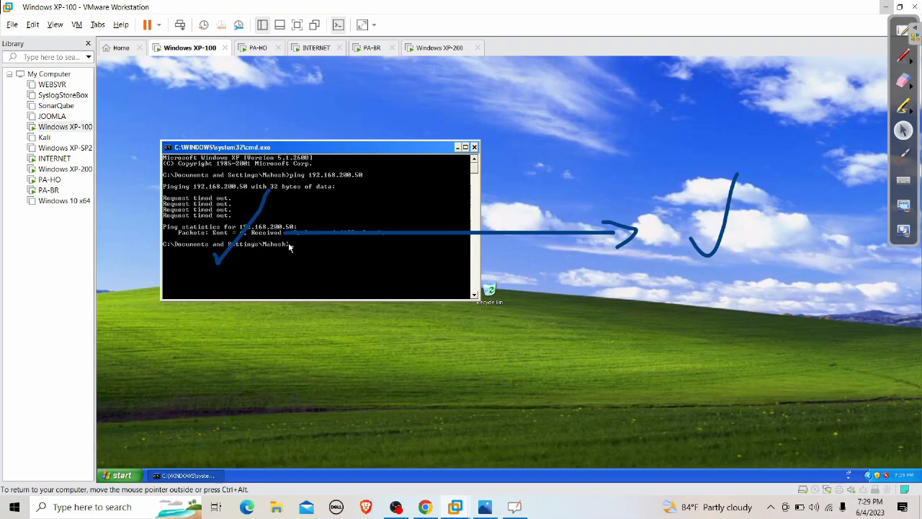
{"action": "left_click", "coordinate": [909, 87]}
{"action": "mouse_move", "coordinate": [736, 177]}
{"action": "left_mouse_down"}
{"action": "mouse_move", "coordinate": [734, 220]}
{"action": "mouse_move", "coordinate": [182, 241]}
{"action": "mouse_move", "coordinate": [291, 215]}
{"action": "left_mouse_up"}
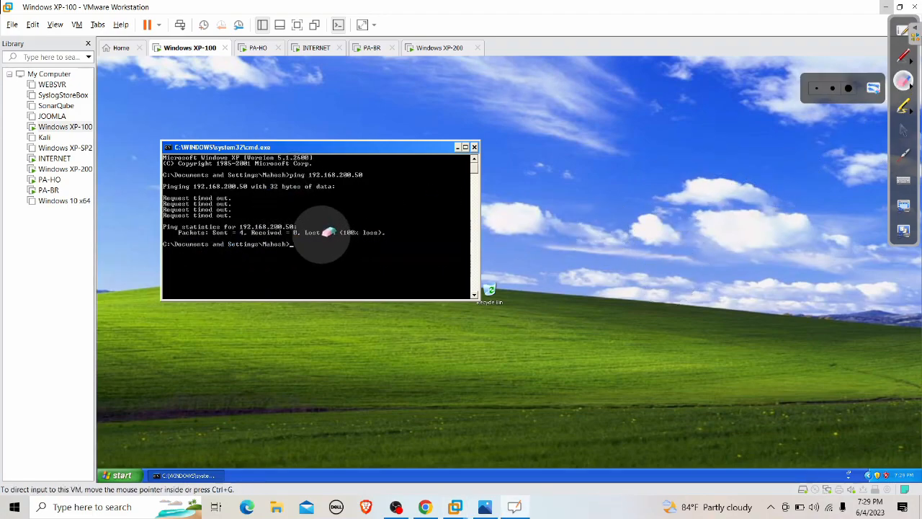
{"action": "left_click", "coordinate": [903, 130]}
Rerun ping 192.168.200.50, now getting replies, and start a continuous ping -t.
{"action": "key", "text": "Up"}
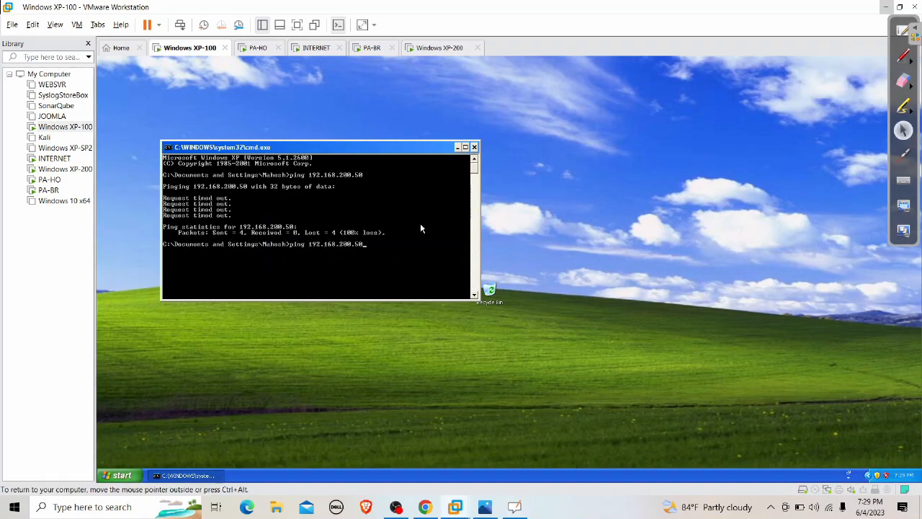
{"action": "key", "text": "Return"}
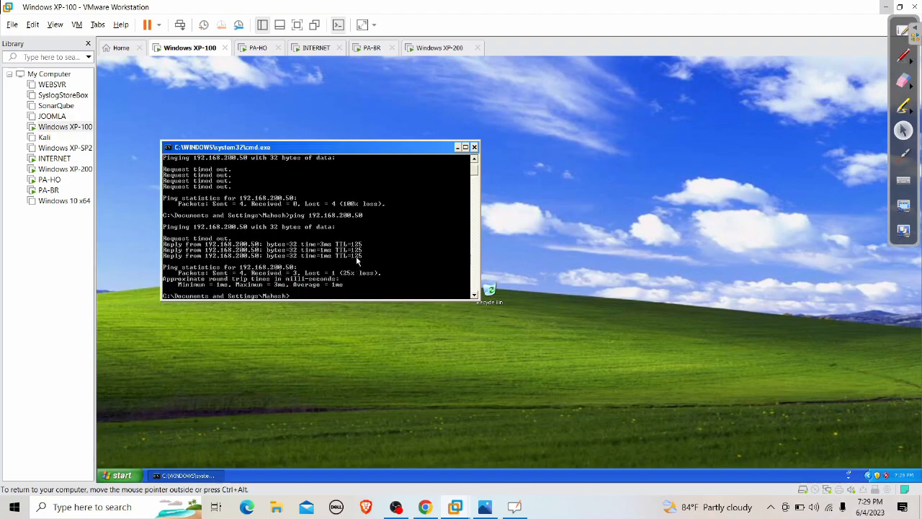
{"action": "key", "text": "Up"}
{"action": "key", "text": "Return"}
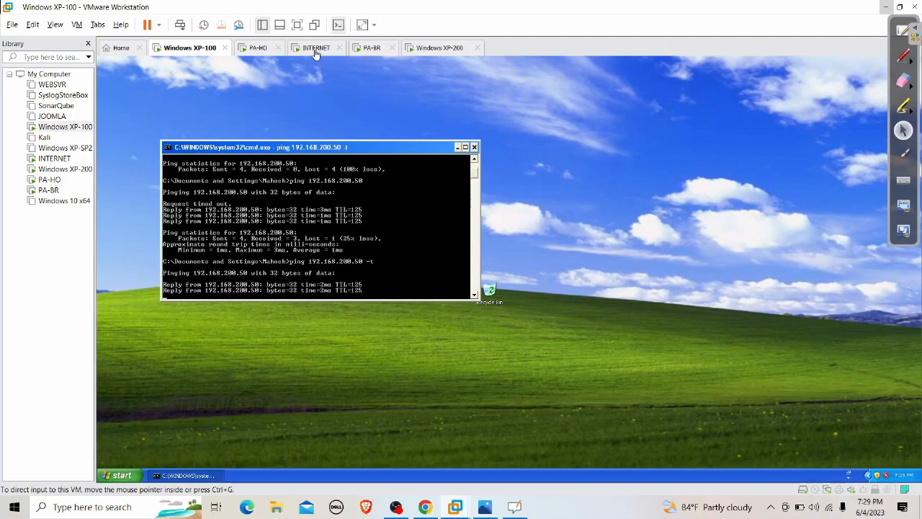
{"action": "left_click", "coordinate": [317, 48]}
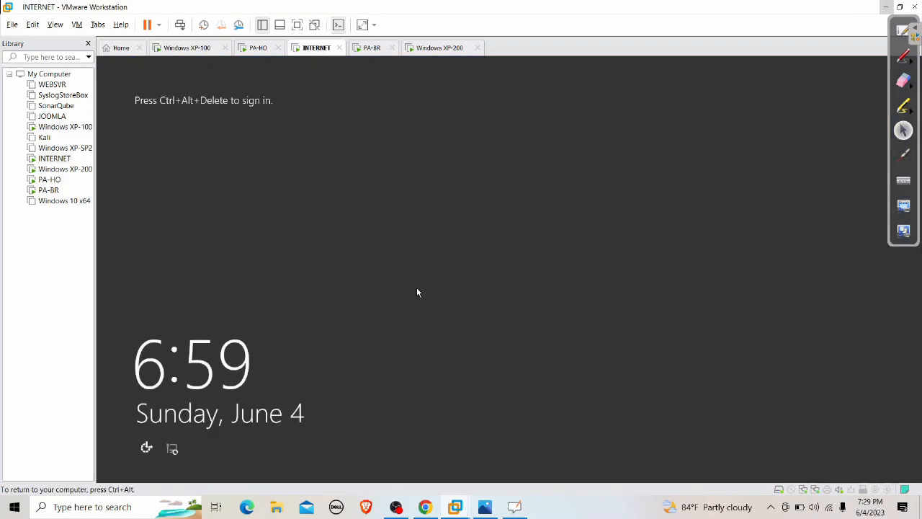
Sign in to the INTERNET server as administrator with its password and cancel the Shutdown Event Tracker.
{"action": "key", "text": "ctrl+alt+Insert"}
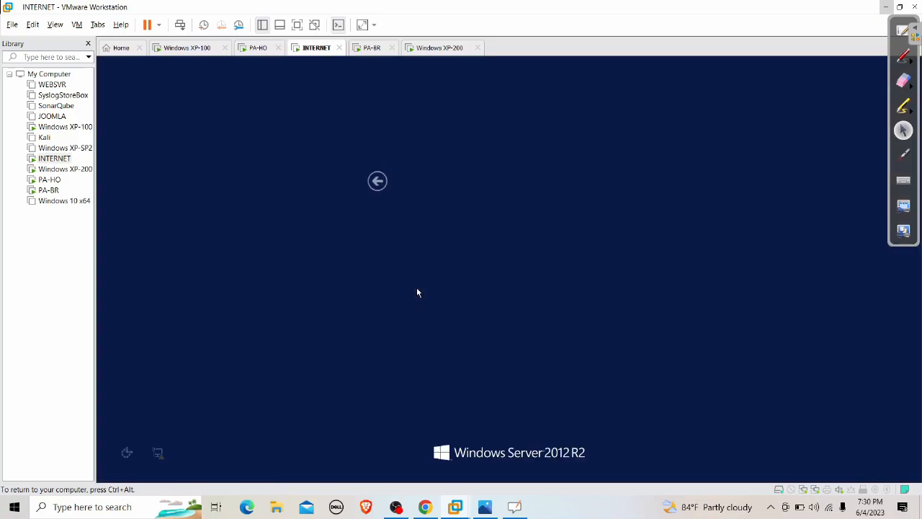
{"action": "type", "text": "•••••••••••"}
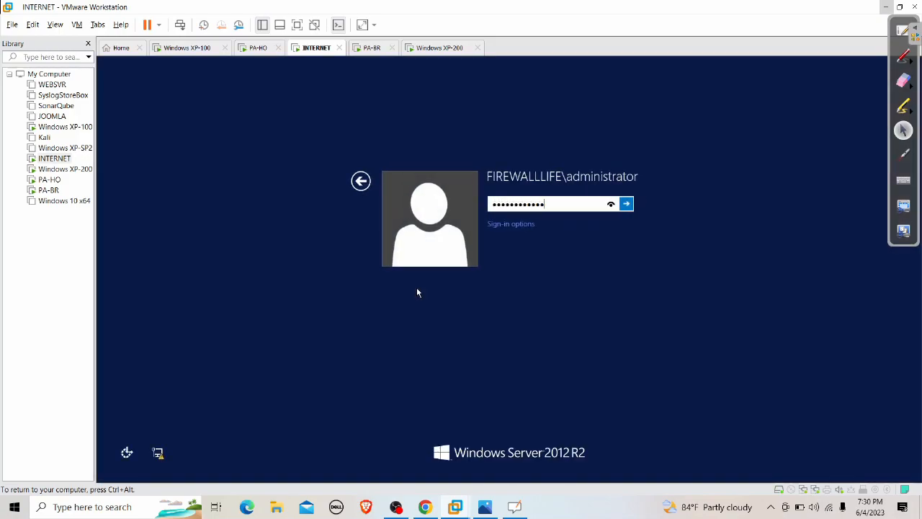
{"action": "key", "text": "Return"}
{"action": "key", "text": "Return"}
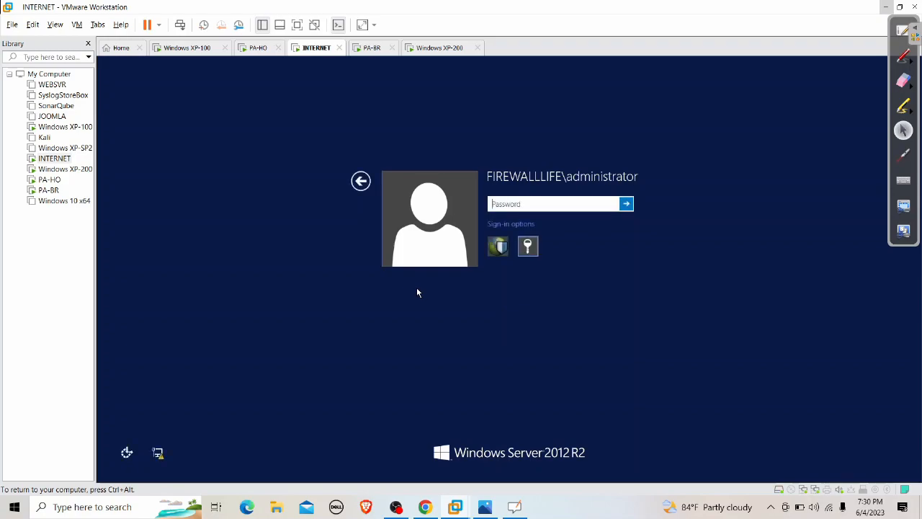
{"action": "type", "text": "••••••••••••"}
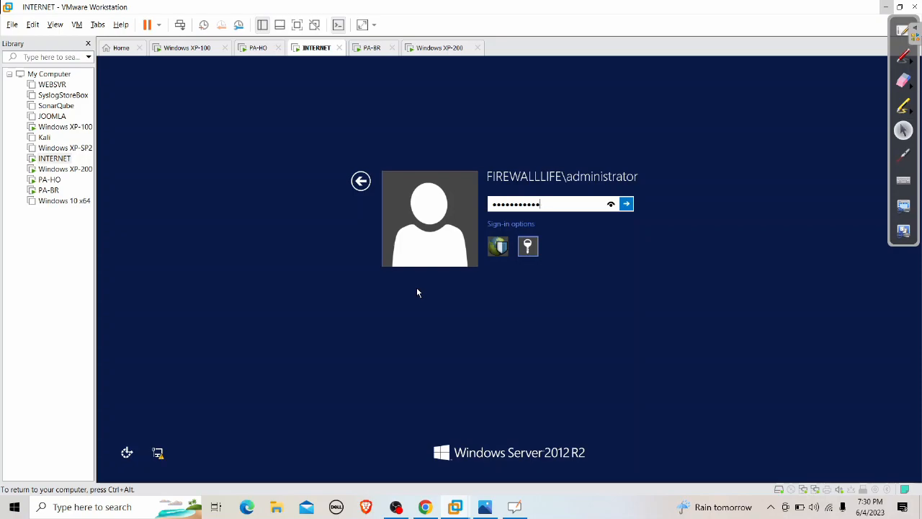
{"action": "key", "text": "BackSpace"}
{"action": "key", "text": "BackSpace"}
{"action": "key", "text": "BackSpace"}
{"action": "key", "text": "BackSpace"}
{"action": "key", "text": "BackSpace"}
{"action": "key", "text": "BackSpace"}
{"action": "key", "text": "BackSpace"}
{"action": "key", "text": "BackSpace"}
{"action": "key", "text": "BackSpace"}
{"action": "key", "text": "BackSpace"}
{"action": "key", "text": "BackSpace"}
{"action": "type", "text": "•••••••••••"}
{"action": "key", "text": "Return"}
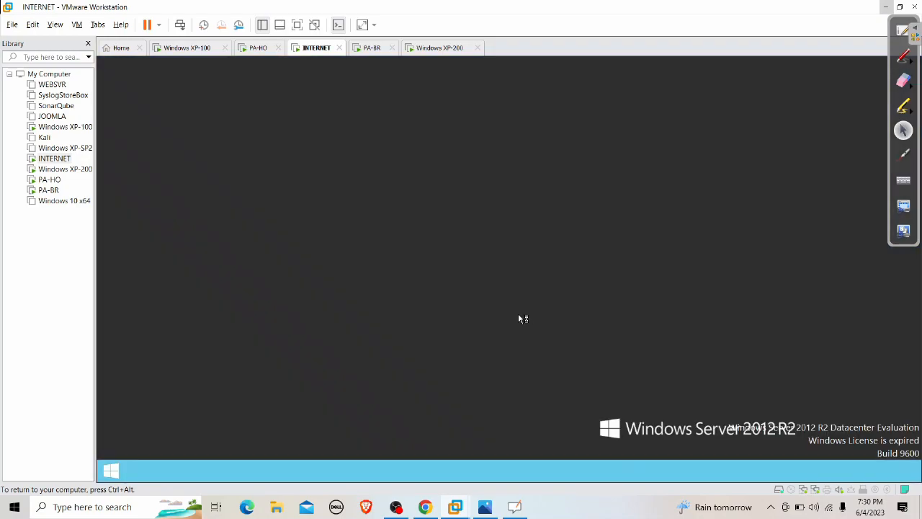
{"action": "left_click", "coordinate": [553, 343]}
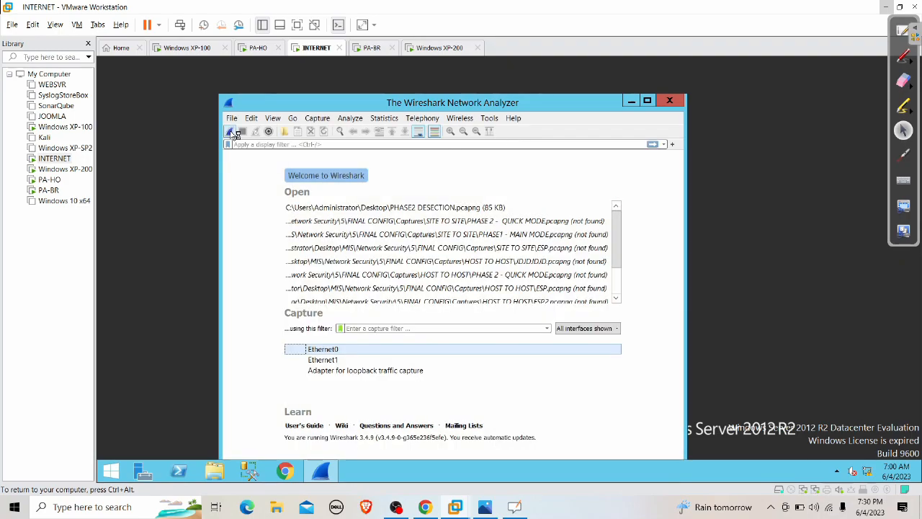
Capture ICMP pings between 192.168.100.50 and 192.168.200.50 on Ethernet0, quit unsaved, close Server Manager.
{"action": "left_click", "coordinate": [230, 132]}
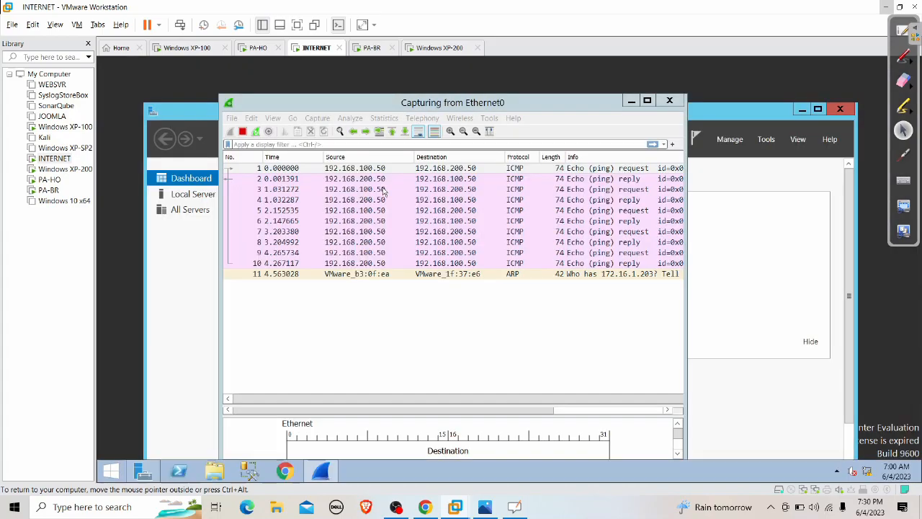
{"action": "left_click", "coordinate": [369, 170]}
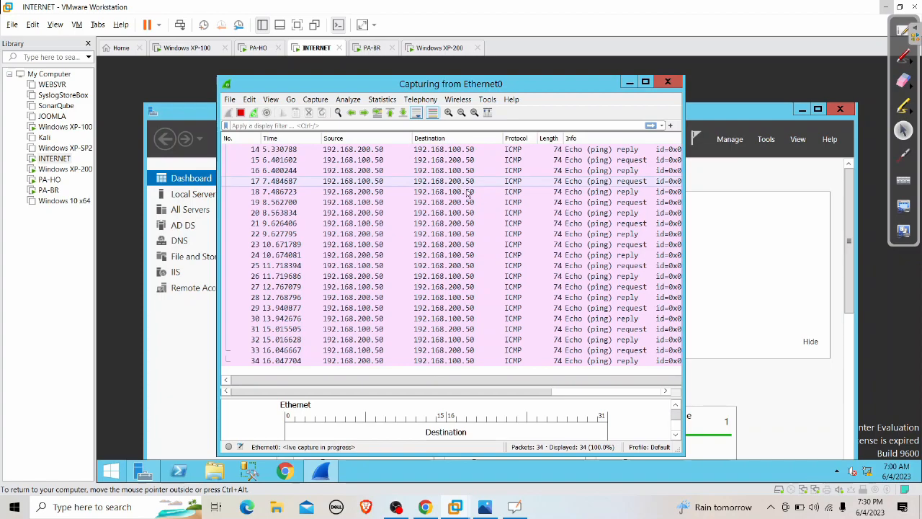
{"action": "left_click", "coordinate": [668, 82]}
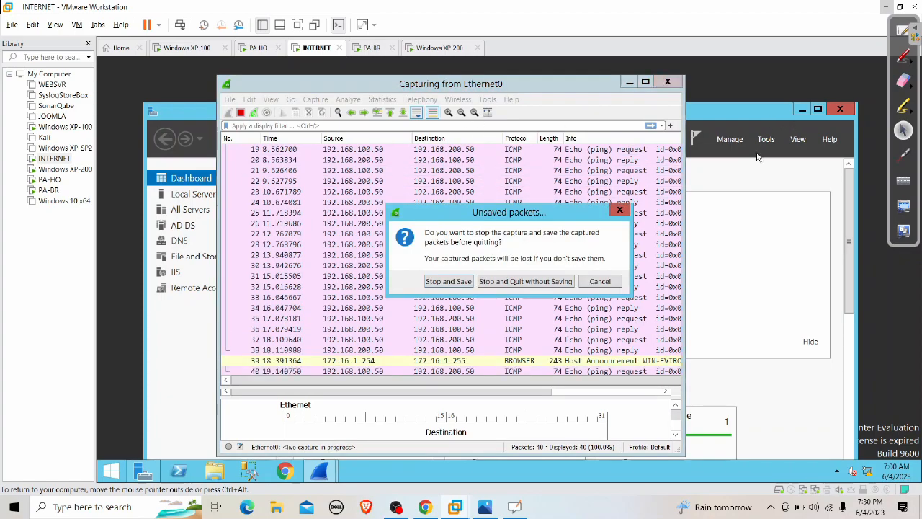
{"action": "left_click", "coordinate": [545, 286]}
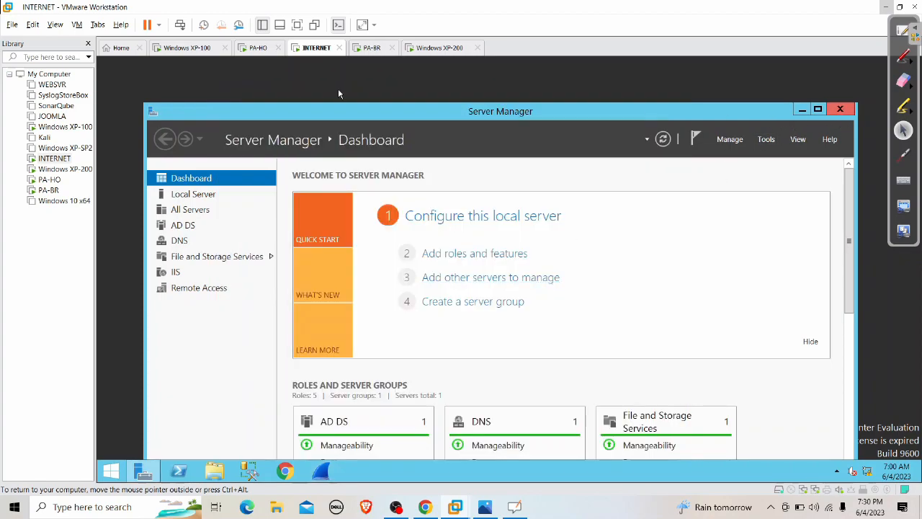
{"action": "left_click", "coordinate": [840, 109]}
On PA-HO's default virtual router, add static route IPSEC with destination 192.168.200.0.
{"action": "left_click", "coordinate": [885, 6]}
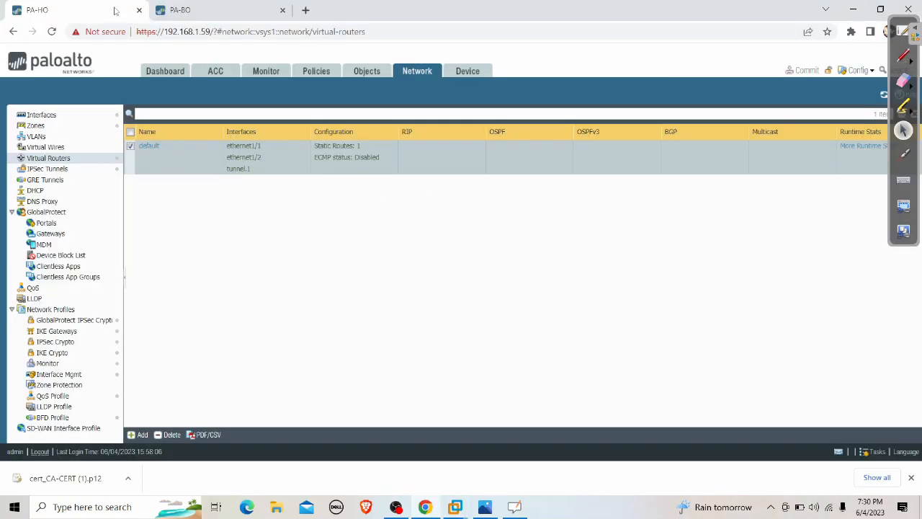
{"action": "left_click", "coordinate": [149, 146]}
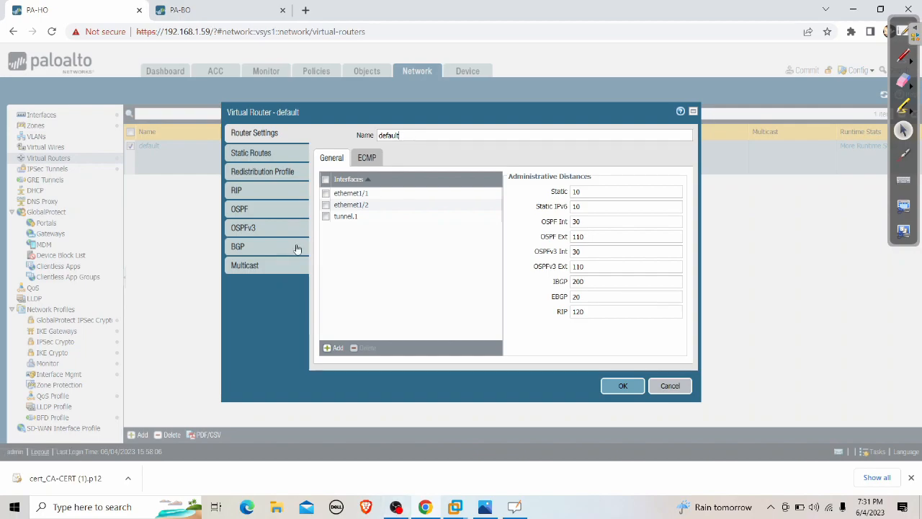
{"action": "left_click", "coordinate": [275, 153]}
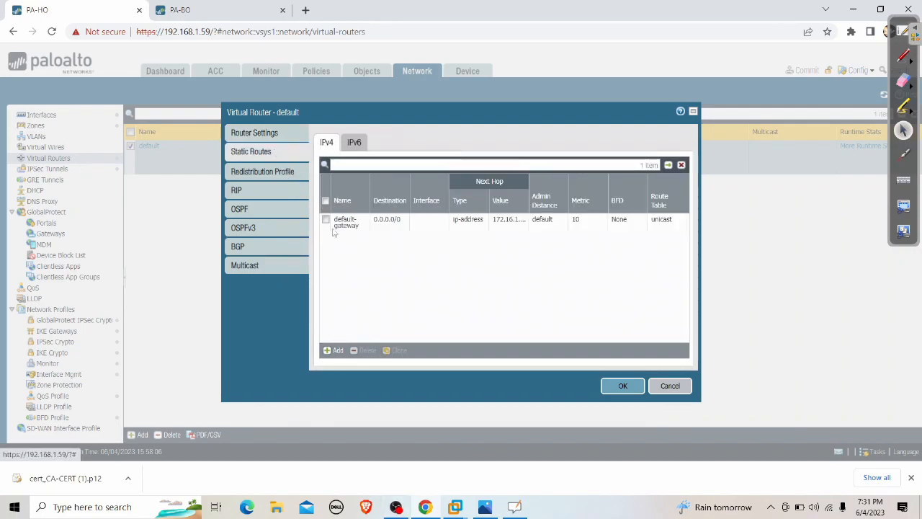
{"action": "left_click", "coordinate": [334, 352]}
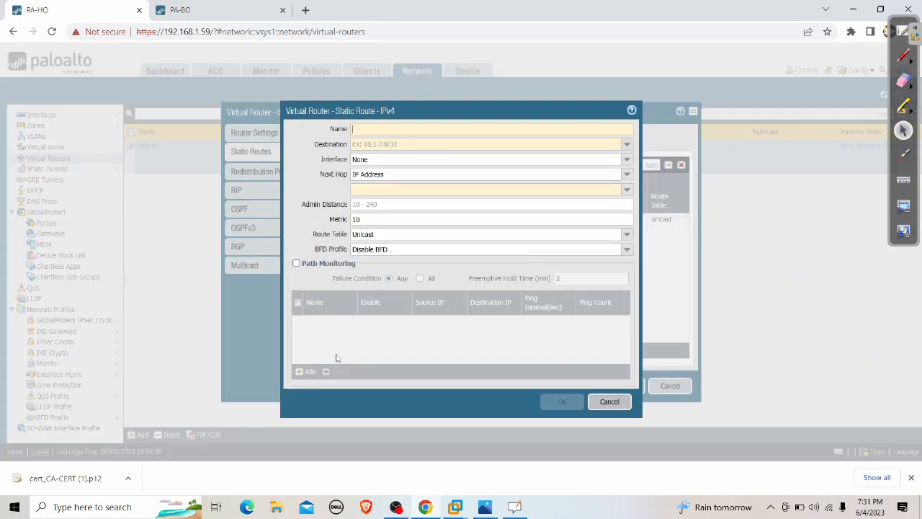
{"action": "type", "text": "IPSEC"}
{"action": "key", "text": "Tab"}
{"action": "type", "text": "192.168.200.0/24"}
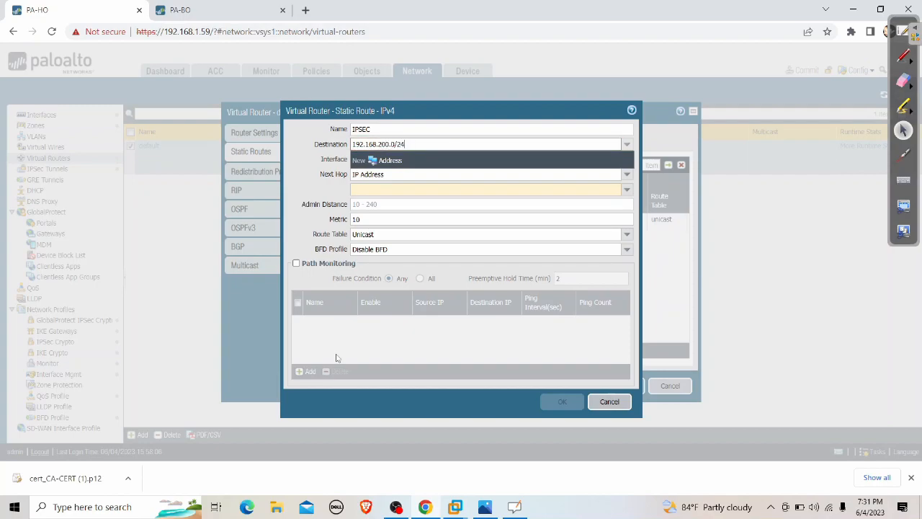
{"action": "left_click", "coordinate": [295, 187]}
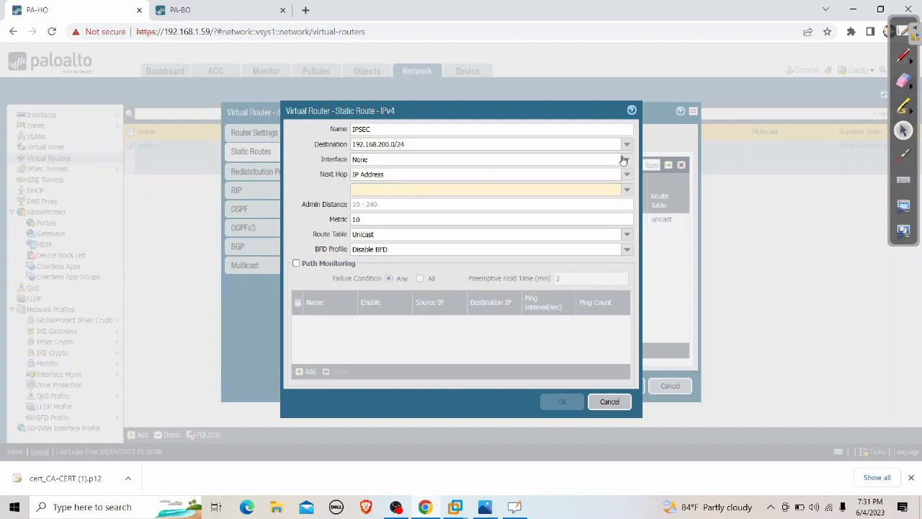
Send it through tunnel.1 with next hop None, save the route, and commit.
{"action": "left_click", "coordinate": [623, 159]}
{"action": "left_click", "coordinate": [382, 209]}
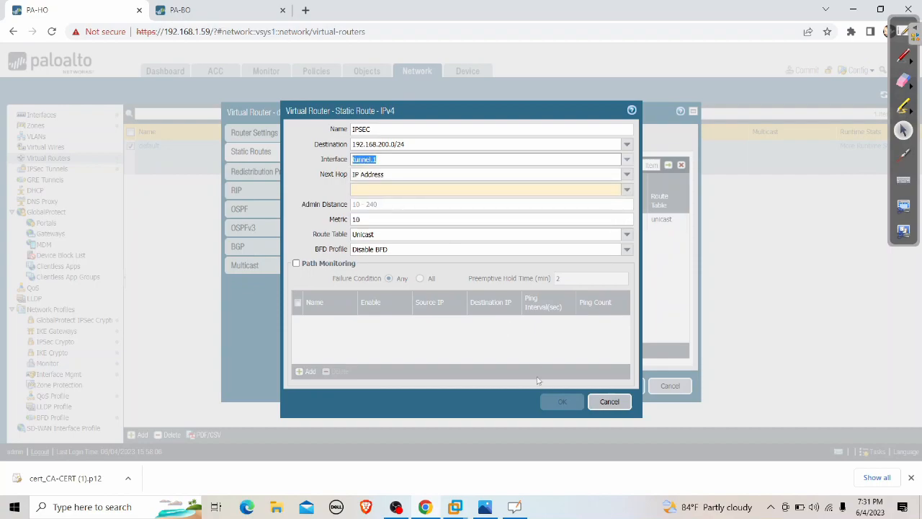
{"action": "left_click", "coordinate": [403, 175]}
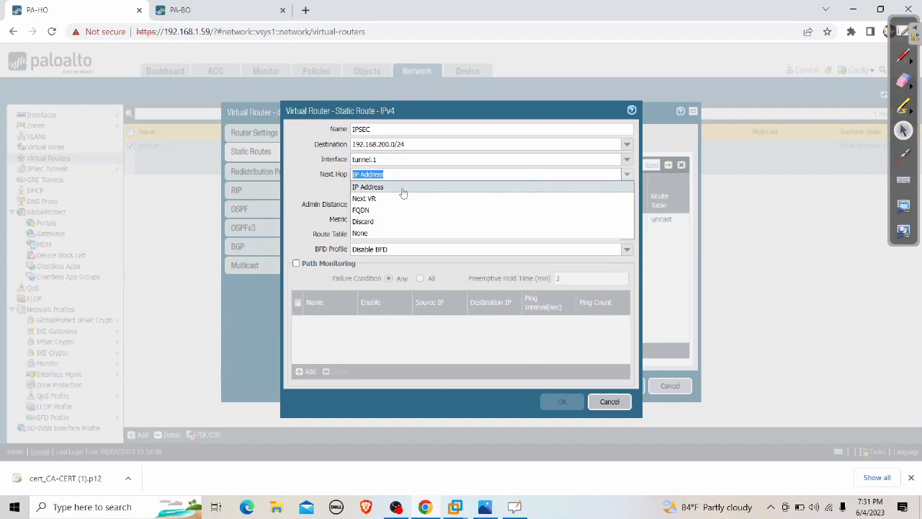
{"action": "left_click", "coordinate": [363, 233]}
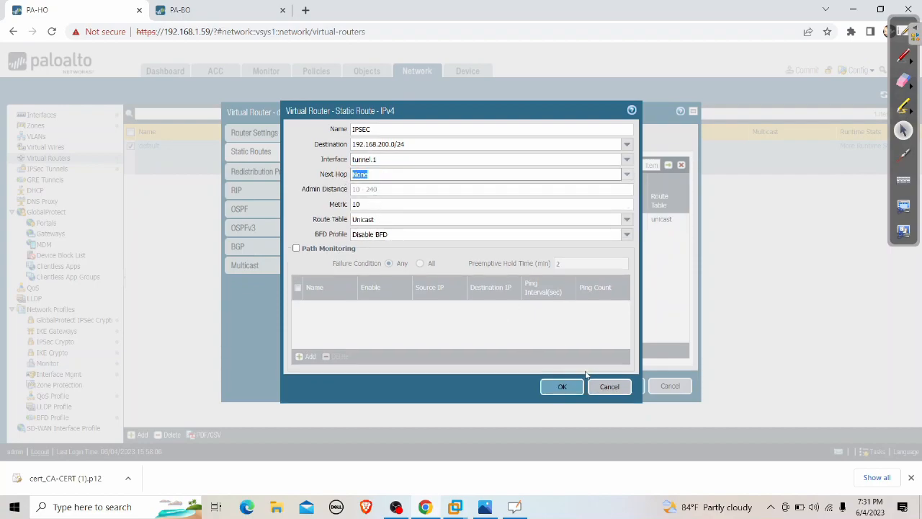
{"action": "left_click", "coordinate": [563, 387]}
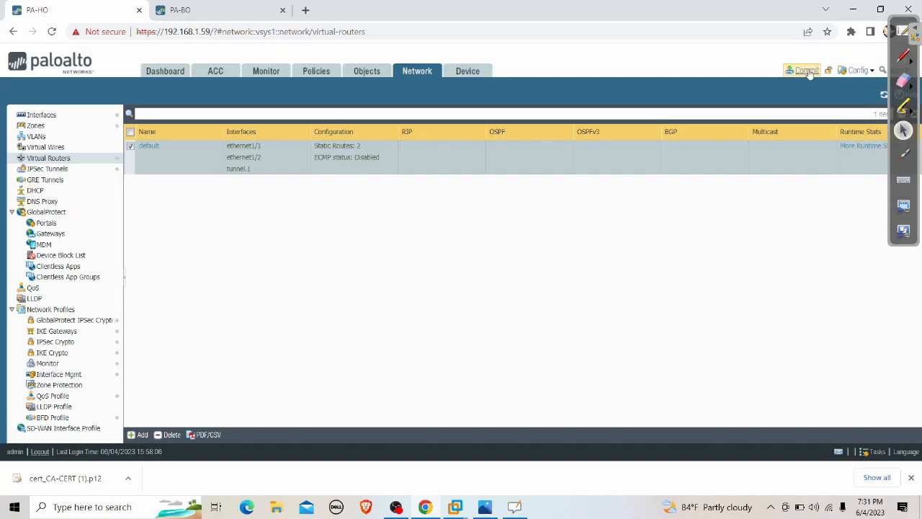
{"action": "left_click", "coordinate": [801, 70]}
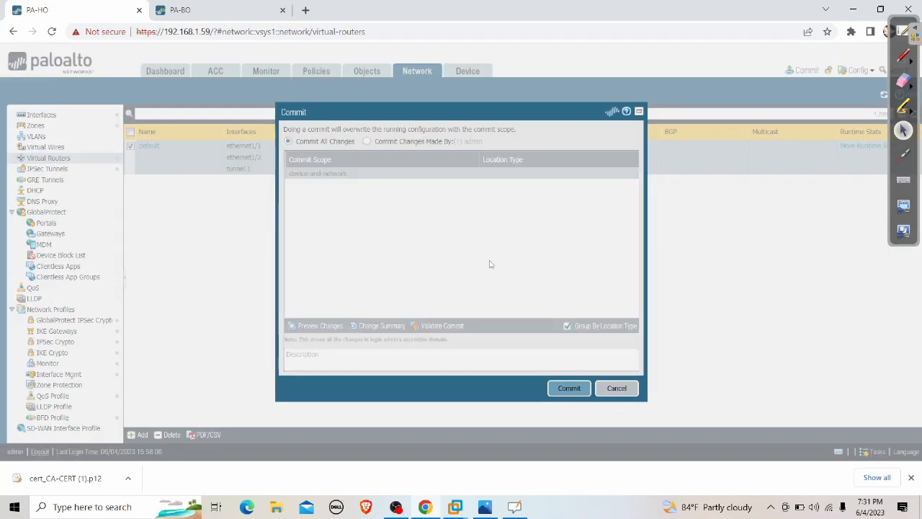
{"action": "left_click", "coordinate": [568, 387]}
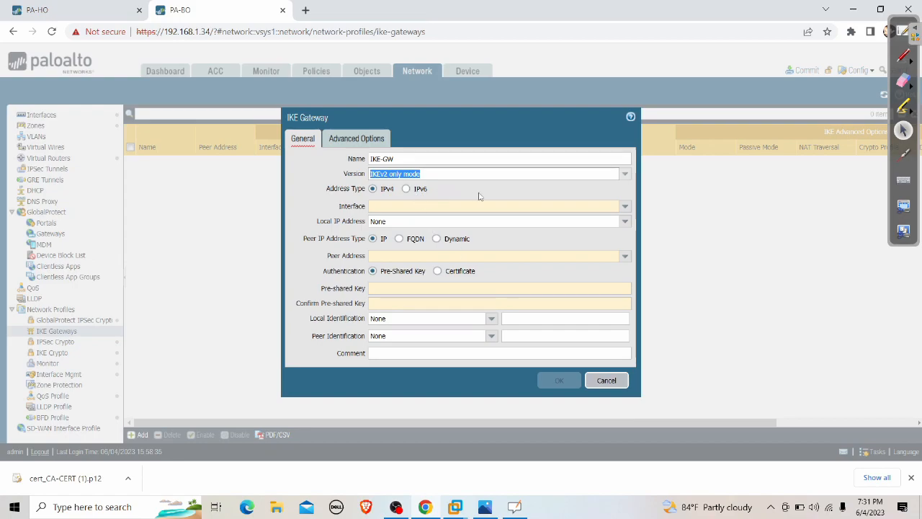
Set gateway interface ethernet1/1, local address 172.16.2.203/24 and peer address 172.16.1.203.
{"action": "left_click", "coordinate": [621, 207]}
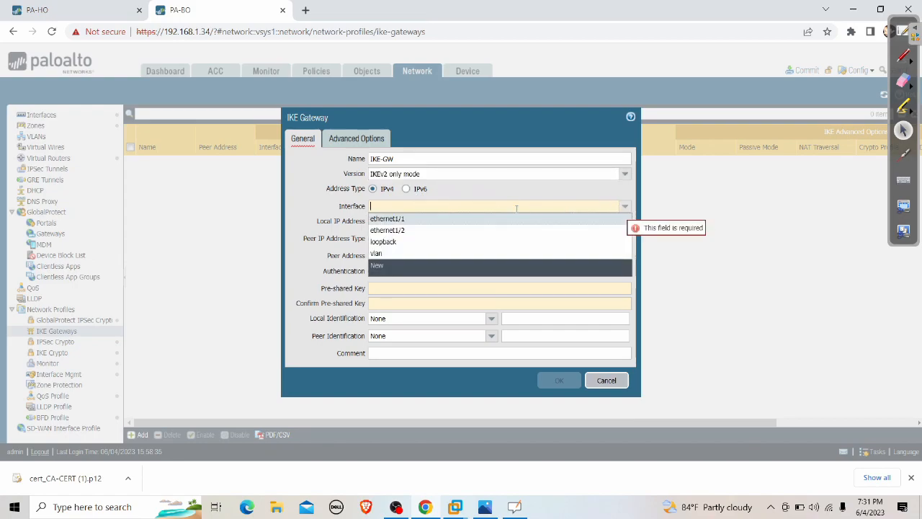
{"action": "left_click", "coordinate": [419, 216]}
{"action": "left_click", "coordinate": [624, 221]}
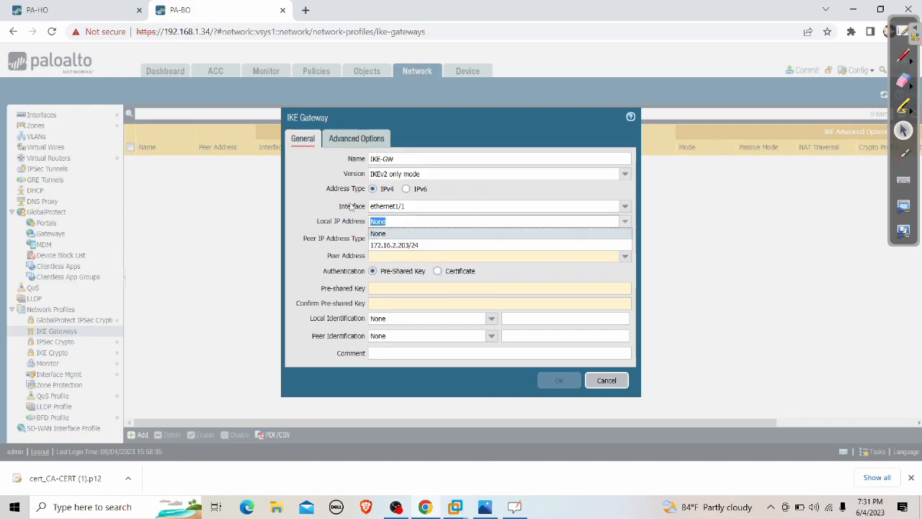
{"action": "left_click", "coordinate": [403, 247]}
{"action": "left_click", "coordinate": [422, 256]}
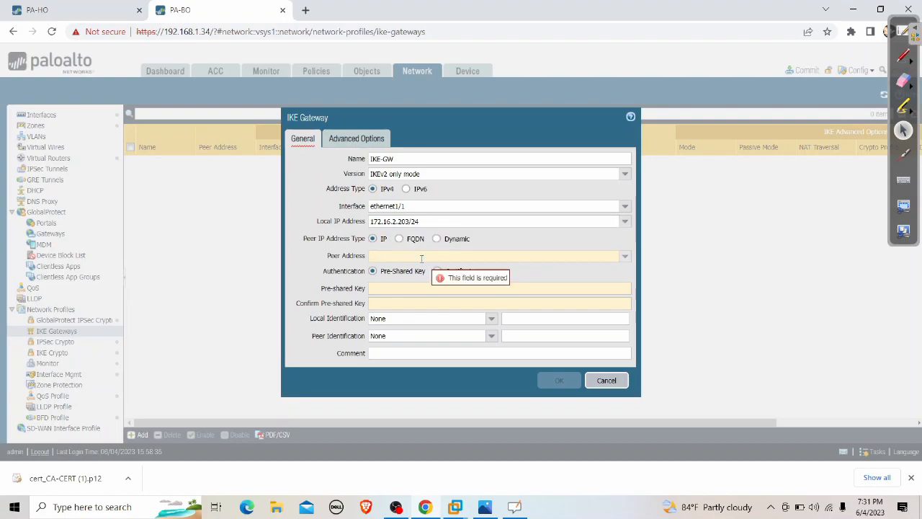
{"action": "type", "text": "172.16"}
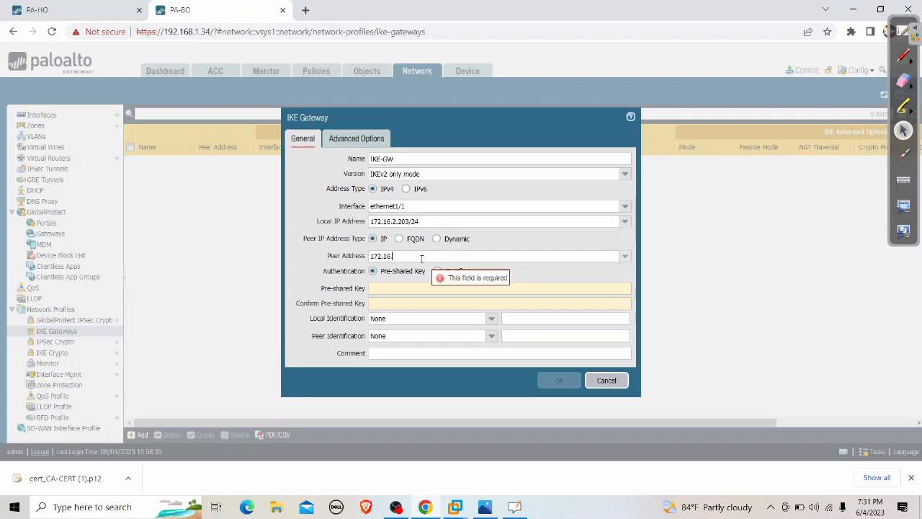
{"action": "type", "text": ".1.203"}
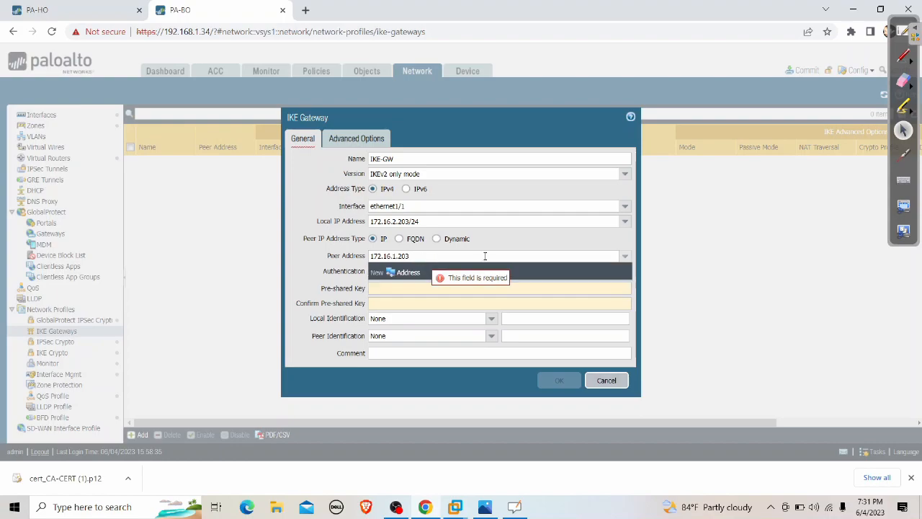
{"action": "left_click", "coordinate": [292, 276]}
Switch authentication to certificate, using ipsec-cert as the local certificate.
{"action": "left_click", "coordinate": [438, 271]}
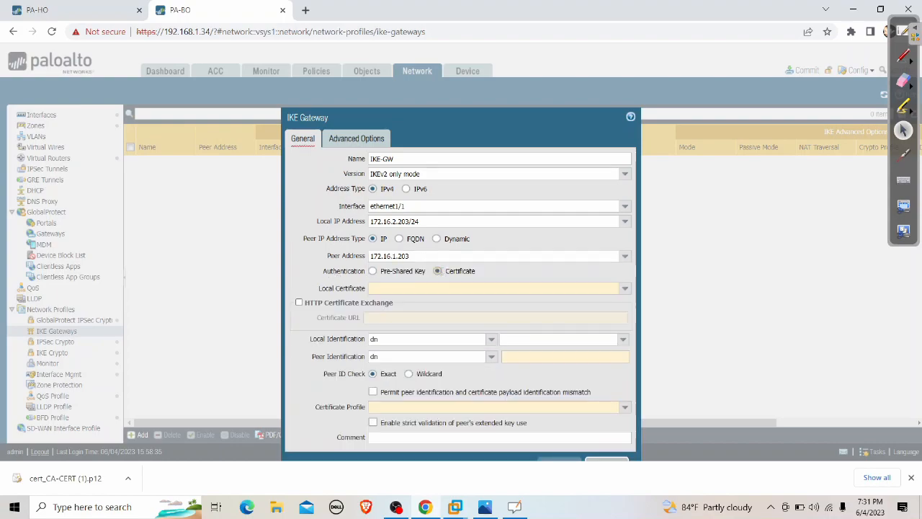
{"action": "left_click", "coordinate": [628, 273]}
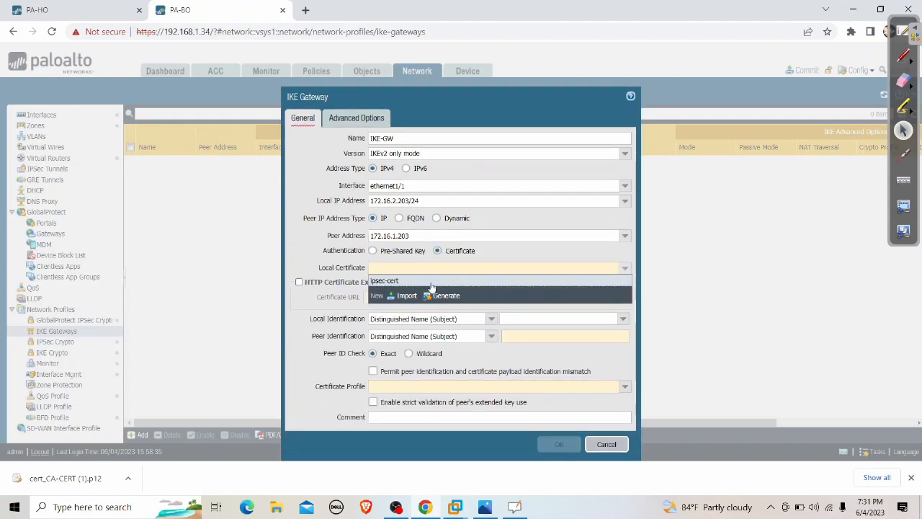
{"action": "left_click", "coordinate": [434, 282]}
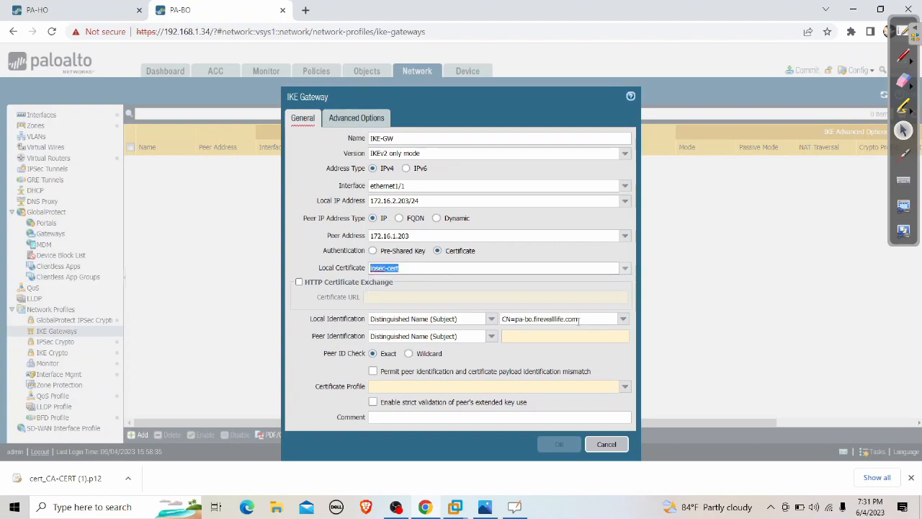
Copy the local identification into Peer Identification and change it to CN=pa-ho.firewalllife.com.
{"action": "left_click_drag", "start_coordinate": [582, 320], "coordinate": [498, 320]}
{"action": "right_click", "coordinate": [524, 322]}
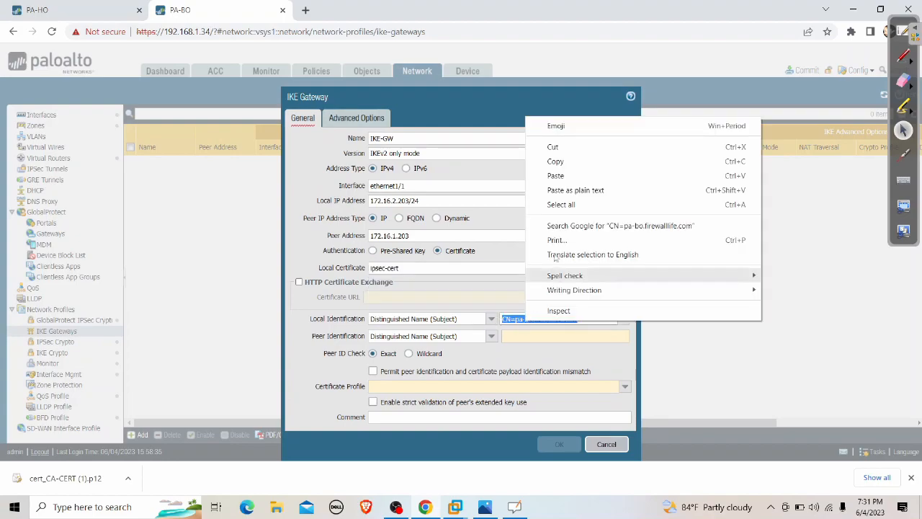
{"action": "left_click", "coordinate": [556, 161]}
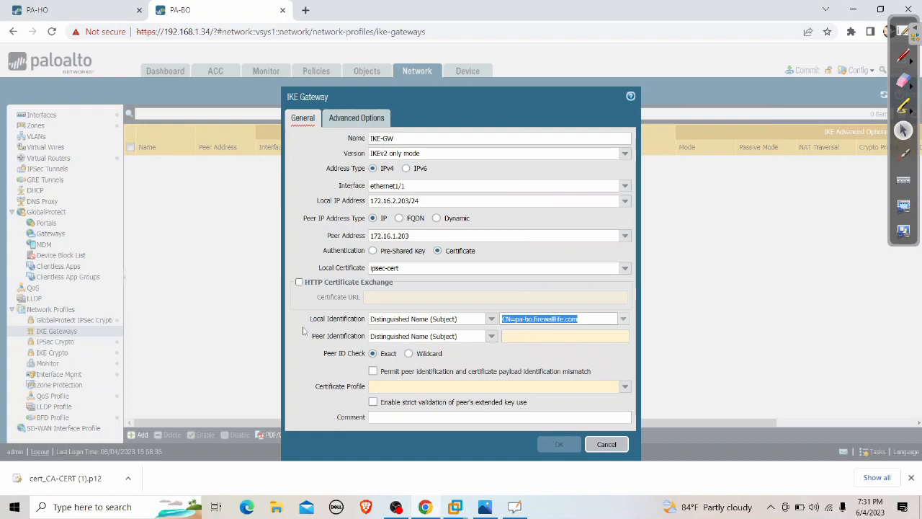
{"action": "left_click", "coordinate": [528, 335]}
{"action": "right_click", "coordinate": [520, 337]}
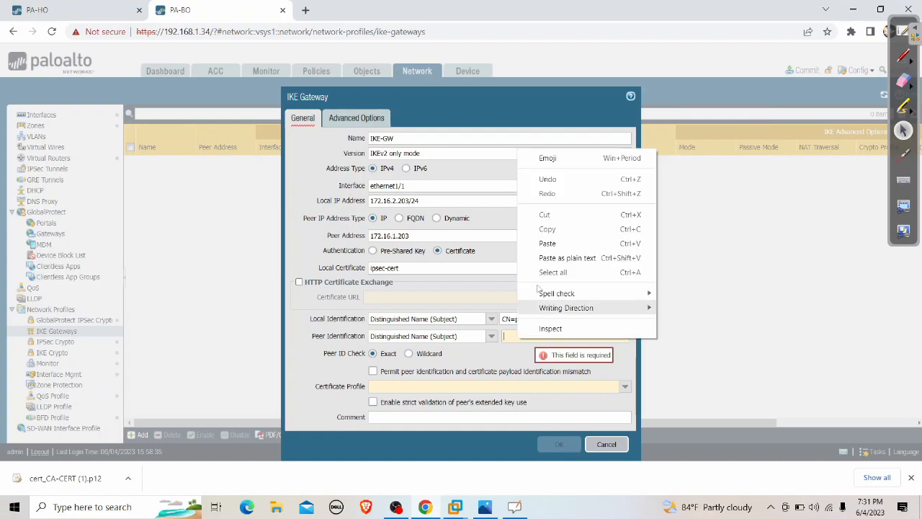
{"action": "left_click", "coordinate": [543, 297]}
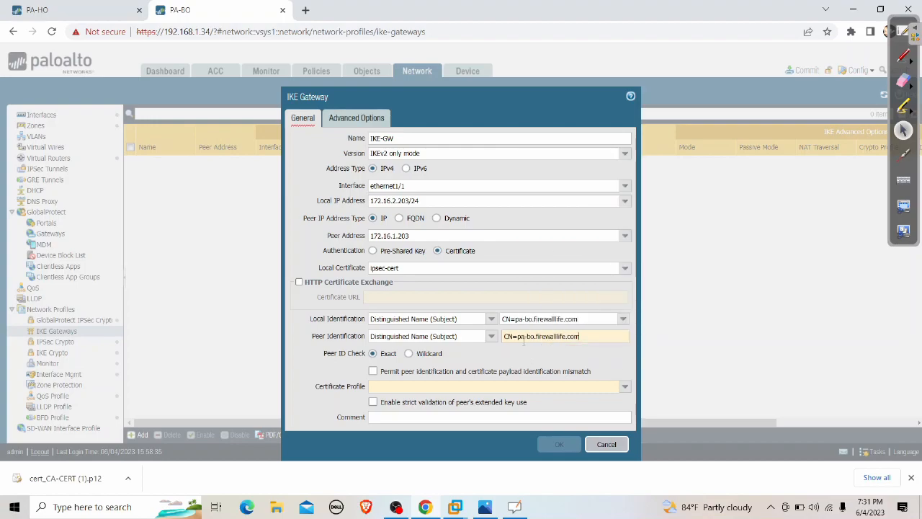
{"action": "key", "text": "BackSpace"}
{"action": "type", "text": "H"}
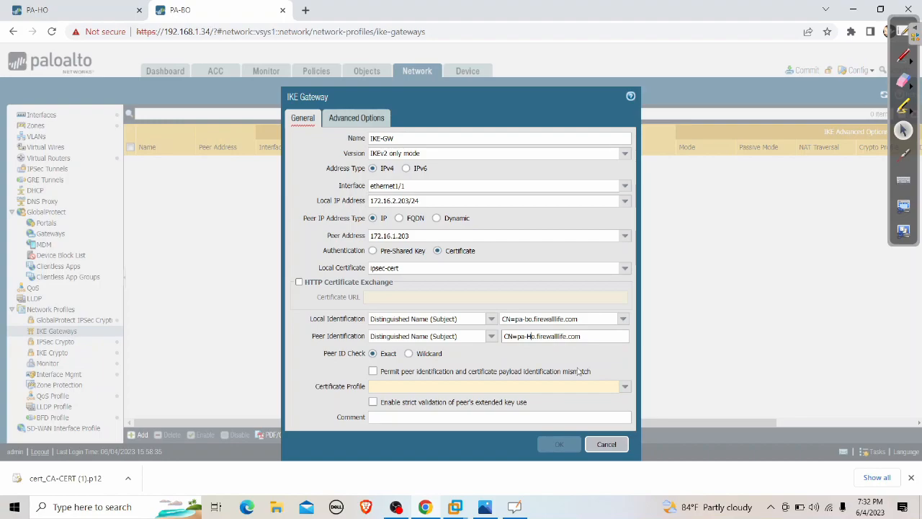
{"action": "key", "text": "BackSpace"}
{"action": "type", "text": "H"}
Choose CERT-PROFILE as the certificate profile, review advanced options, and save IKE-GW.
{"action": "left_click", "coordinate": [625, 387]}
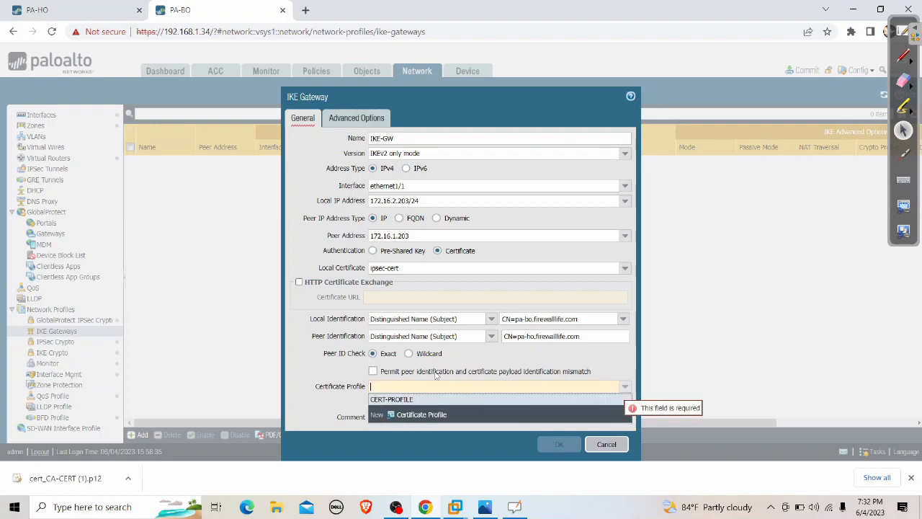
{"action": "left_click", "coordinate": [382, 399]}
{"action": "left_click", "coordinate": [319, 406]}
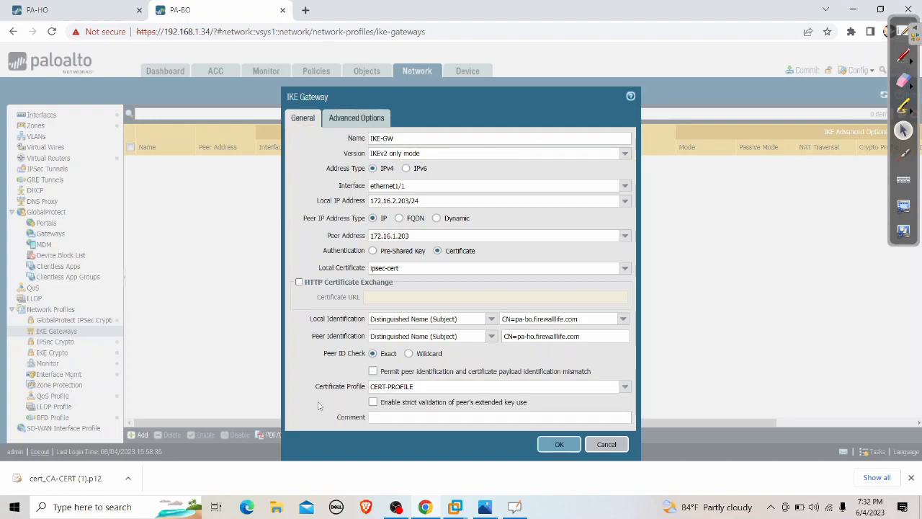
{"action": "triple_click", "coordinate": [580, 321]}
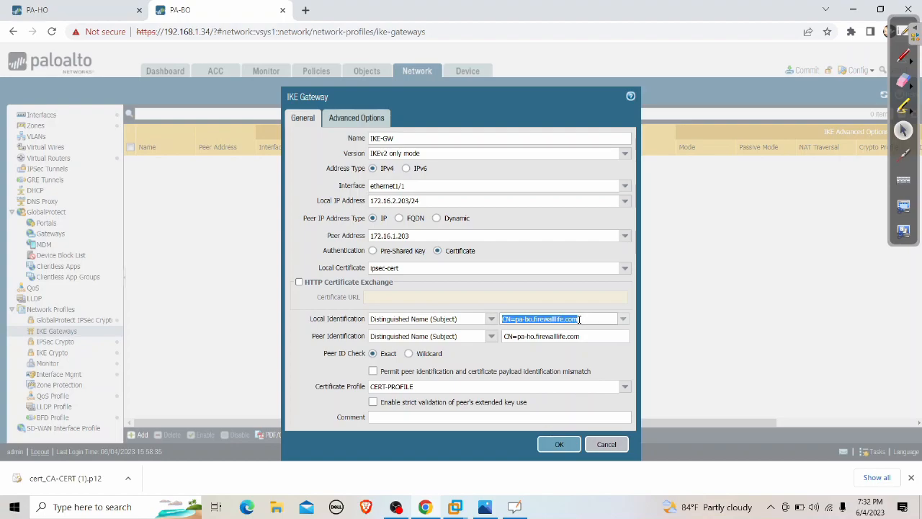
{"action": "left_click", "coordinate": [361, 121]}
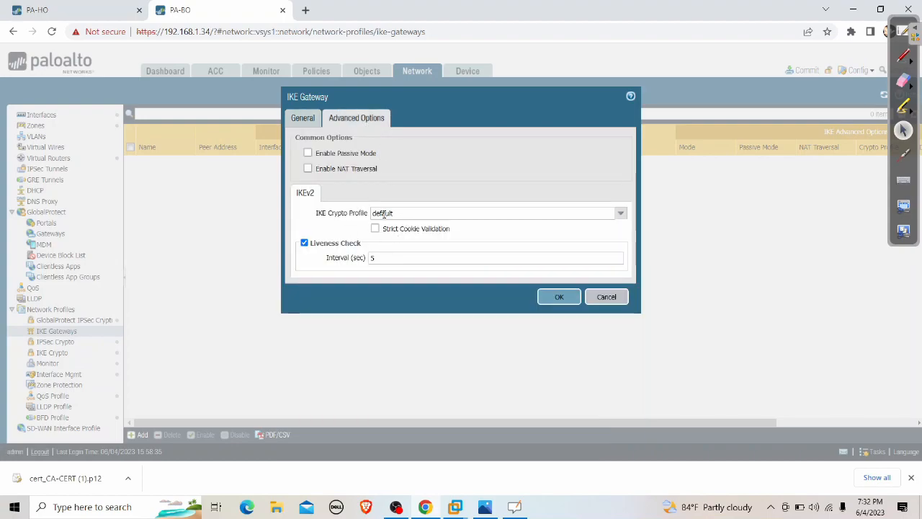
{"action": "left_click", "coordinate": [301, 118]}
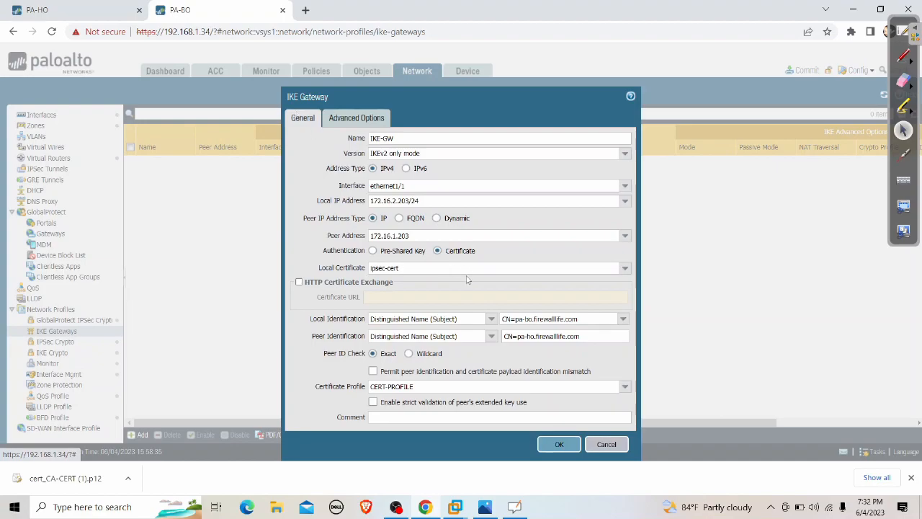
{"action": "left_click", "coordinate": [567, 445]}
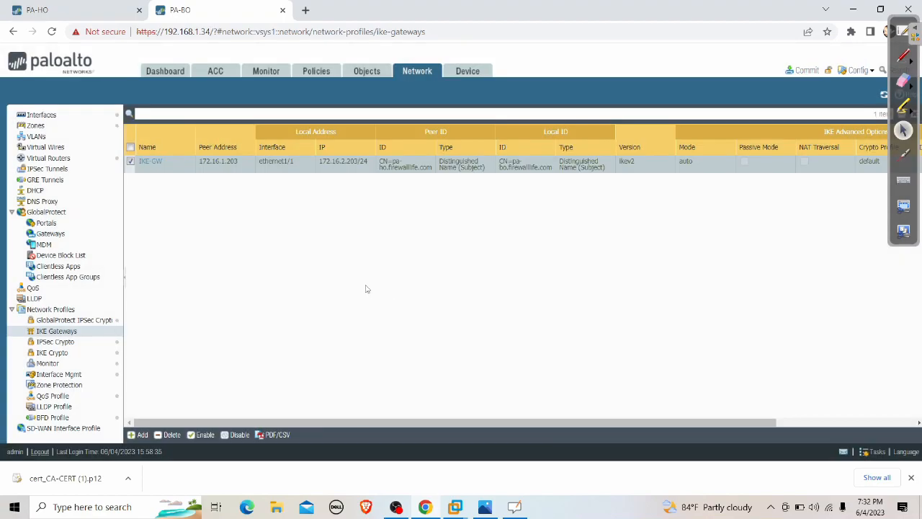
{"action": "left_click", "coordinate": [476, 75]}
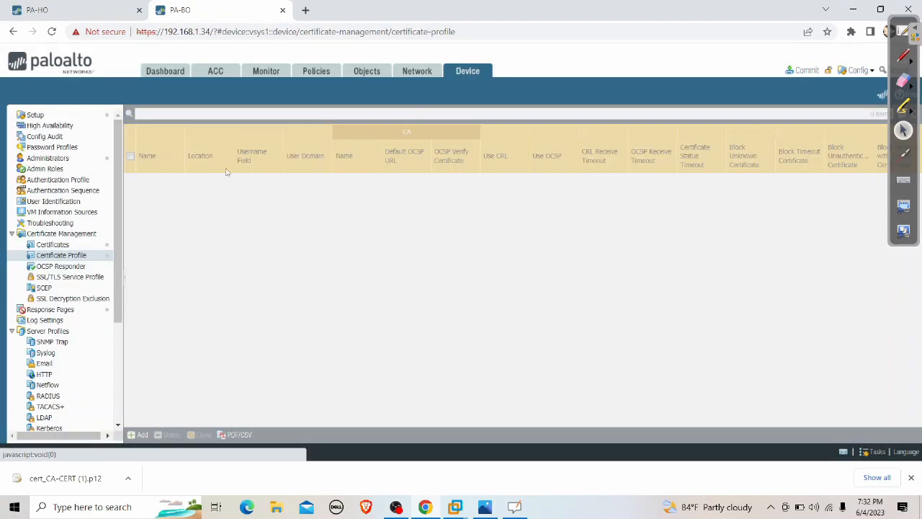
{"action": "left_click", "coordinate": [54, 245]}
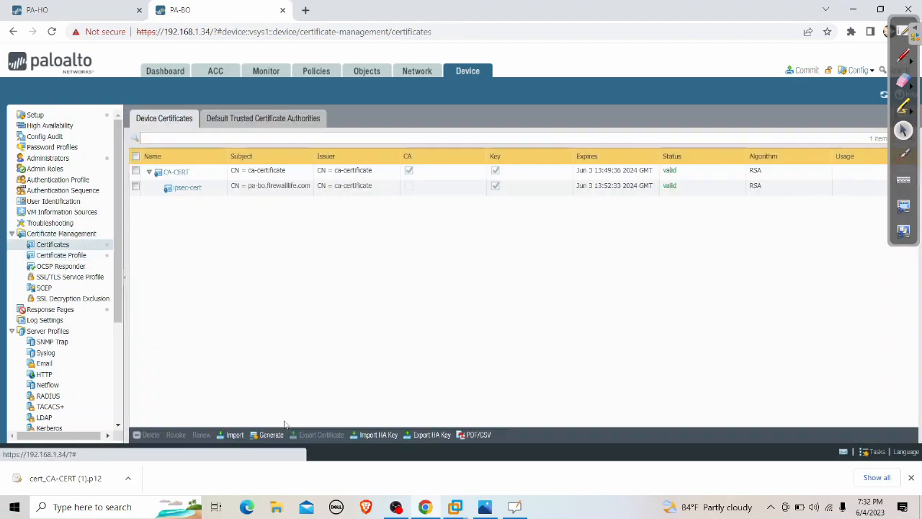
{"action": "left_click", "coordinate": [186, 187]}
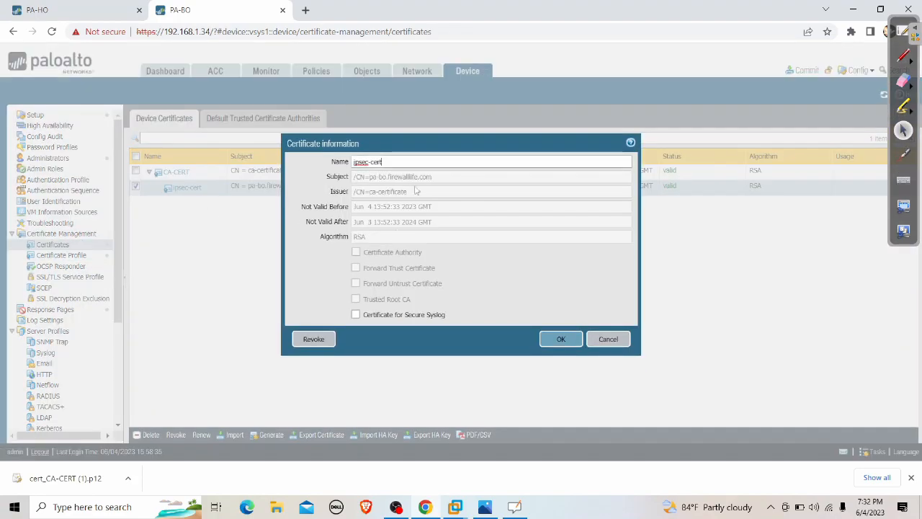
{"action": "left_click_drag", "start_coordinate": [440, 178], "coordinate": [343, 182]}
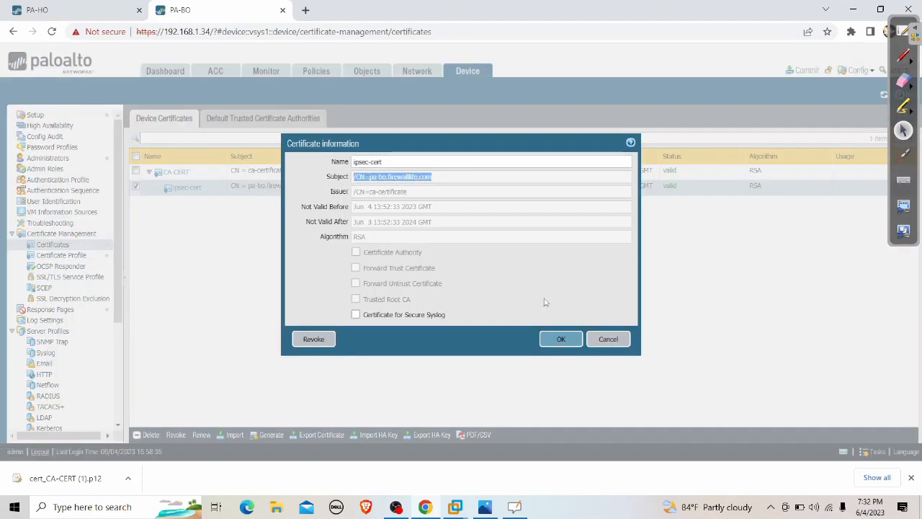
{"action": "left_click", "coordinate": [611, 341]}
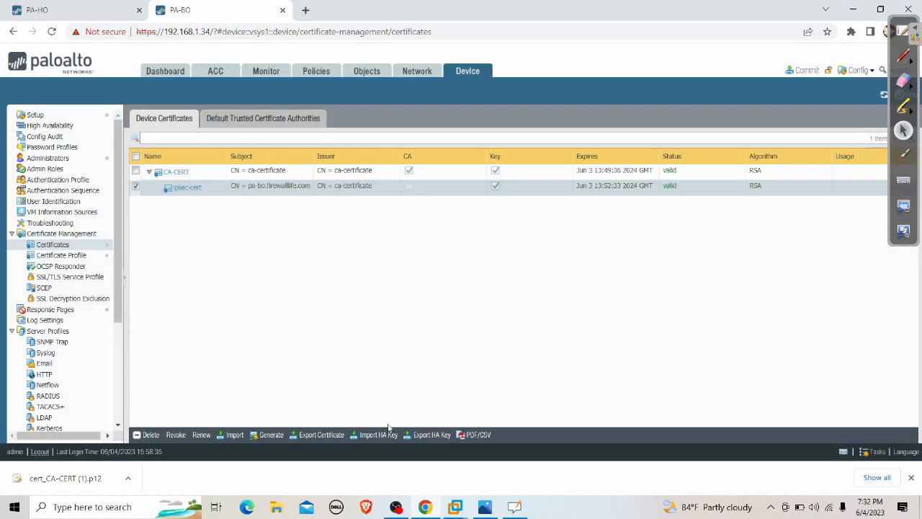
{"action": "left_click", "coordinate": [272, 434]}
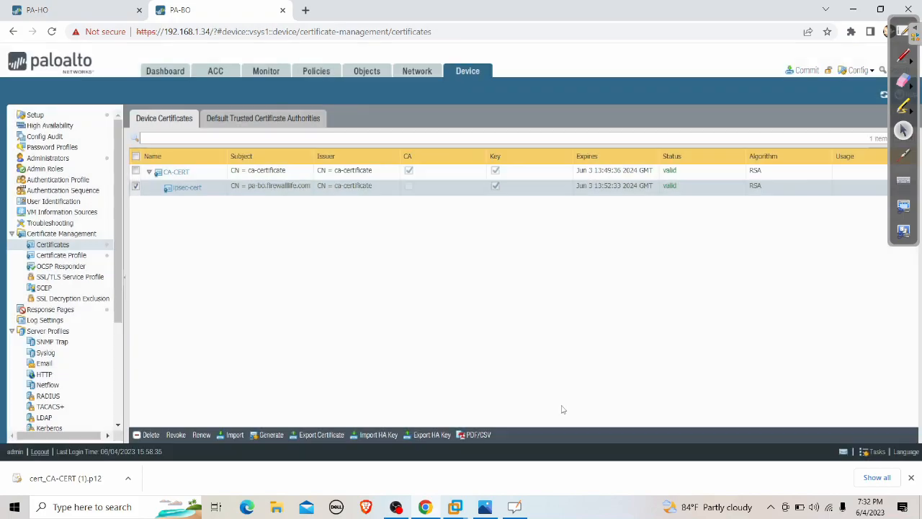
{"action": "left_click", "coordinate": [556, 407]}
{"action": "left_click", "coordinate": [413, 71]}
{"action": "left_click", "coordinate": [153, 162]}
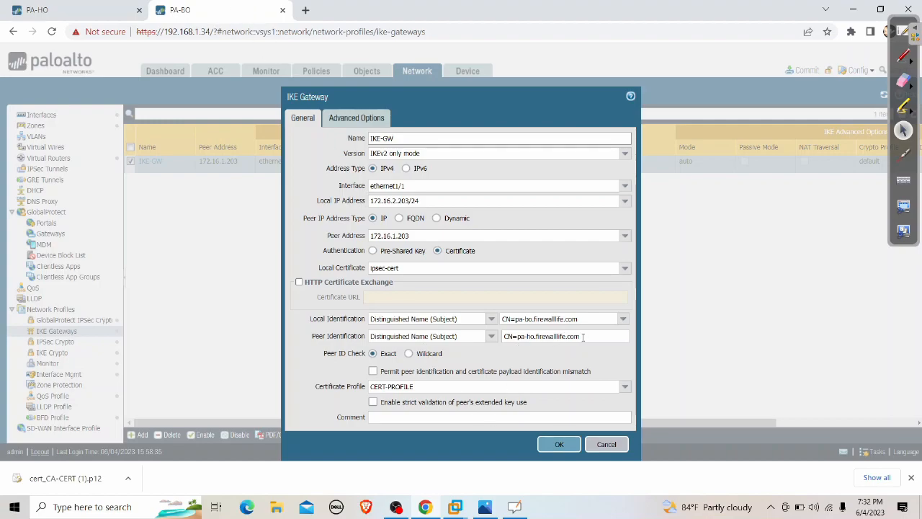
{"action": "left_click", "coordinate": [558, 444]}
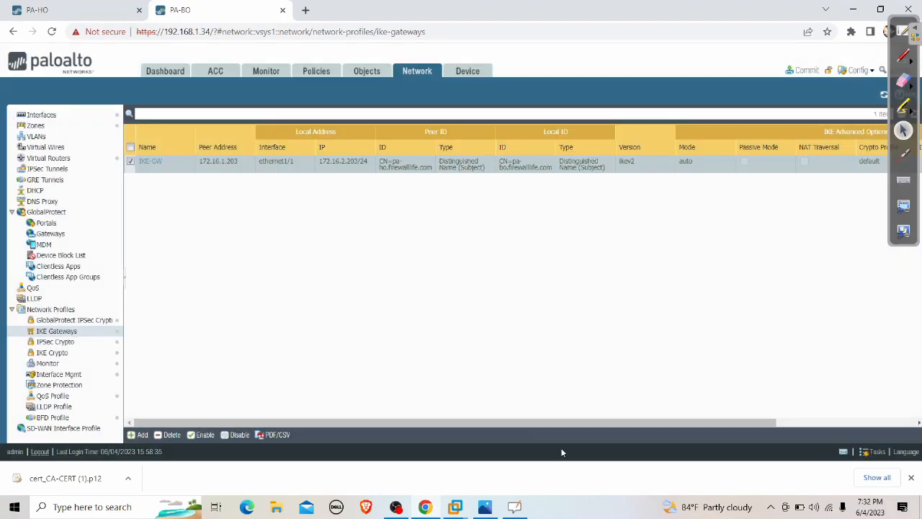
Add a new IPSec tunnel with new interface tunnel.1 on the default virtual router.
{"action": "left_click", "coordinate": [68, 170]}
{"action": "left_click", "coordinate": [139, 435]}
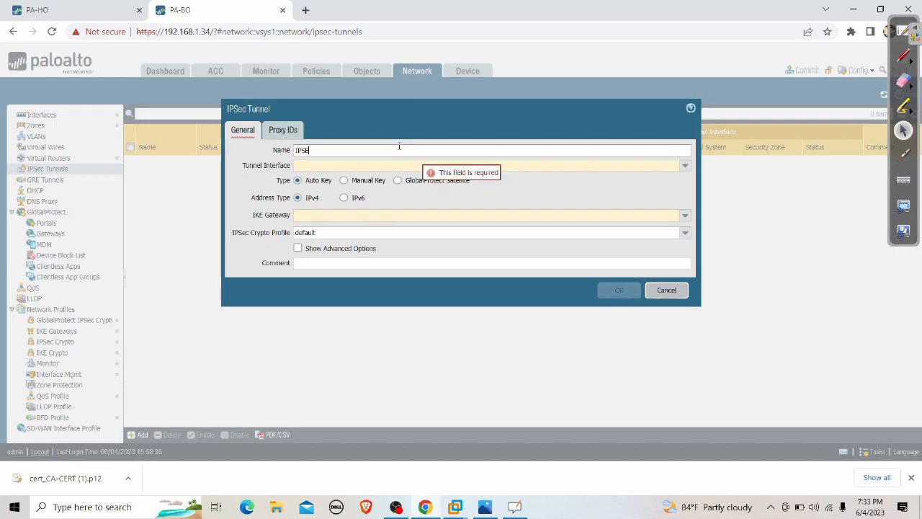
{"action": "left_click", "coordinate": [684, 165]}
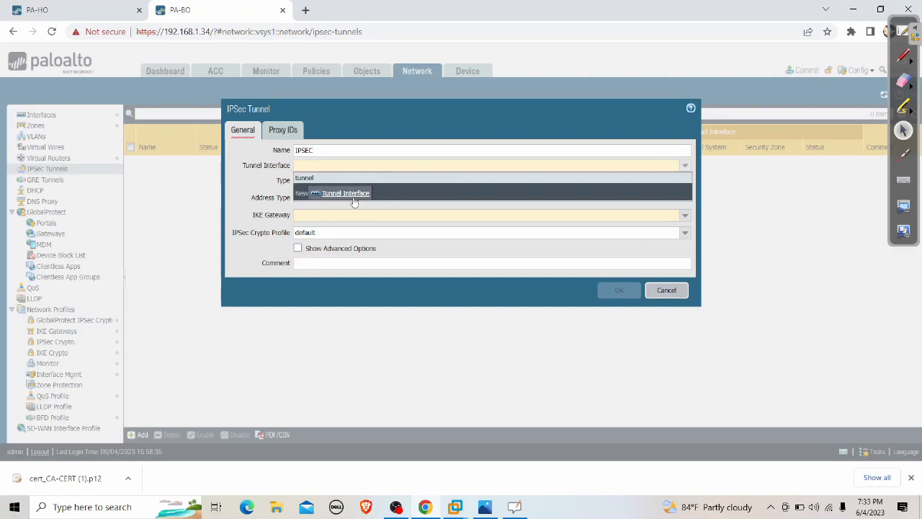
{"action": "left_click", "coordinate": [353, 195]}
{"action": "type", "text": "1"}
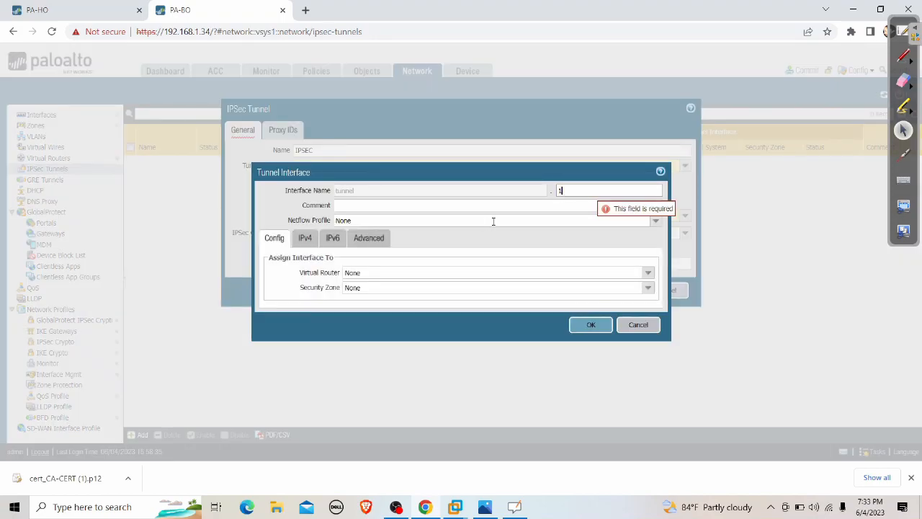
{"action": "left_click", "coordinate": [648, 273]}
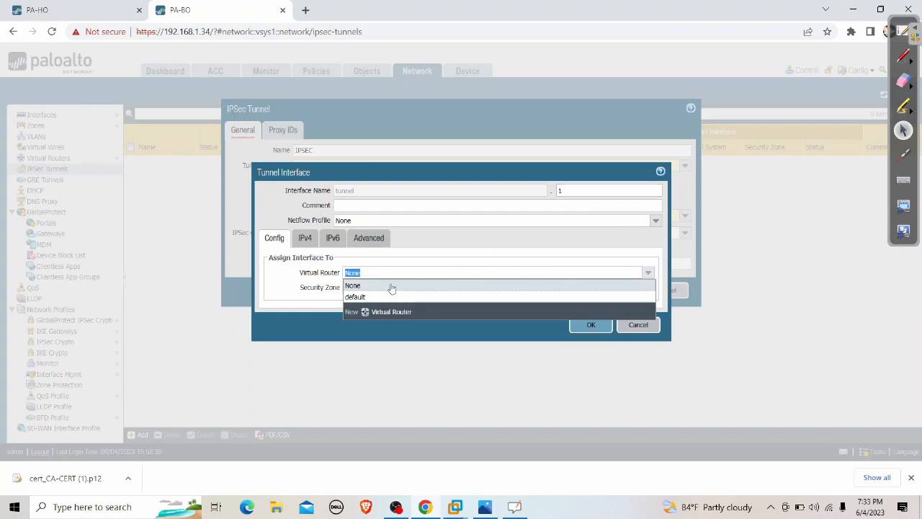
{"action": "left_click", "coordinate": [360, 294]}
Create security zone IPSEC for tunnel.1 and confirm the interface settings.
{"action": "left_click", "coordinate": [648, 287]}
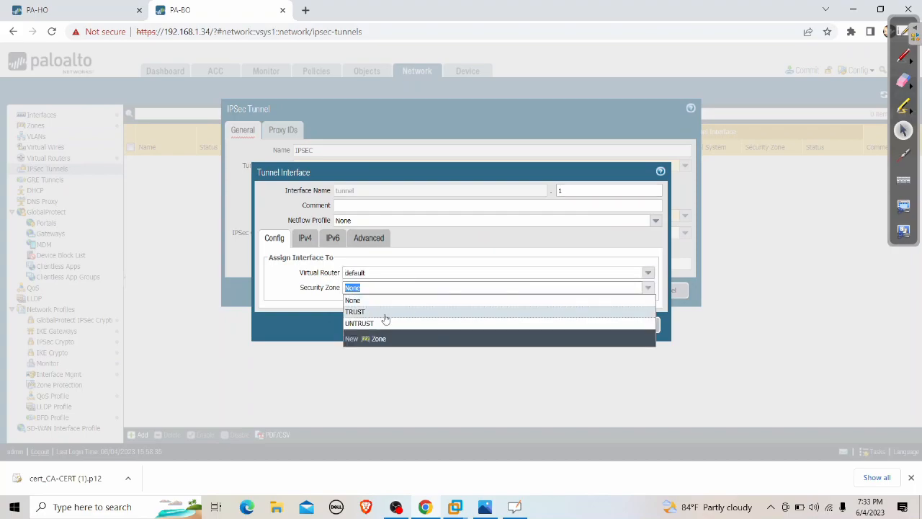
{"action": "left_click", "coordinate": [376, 339]}
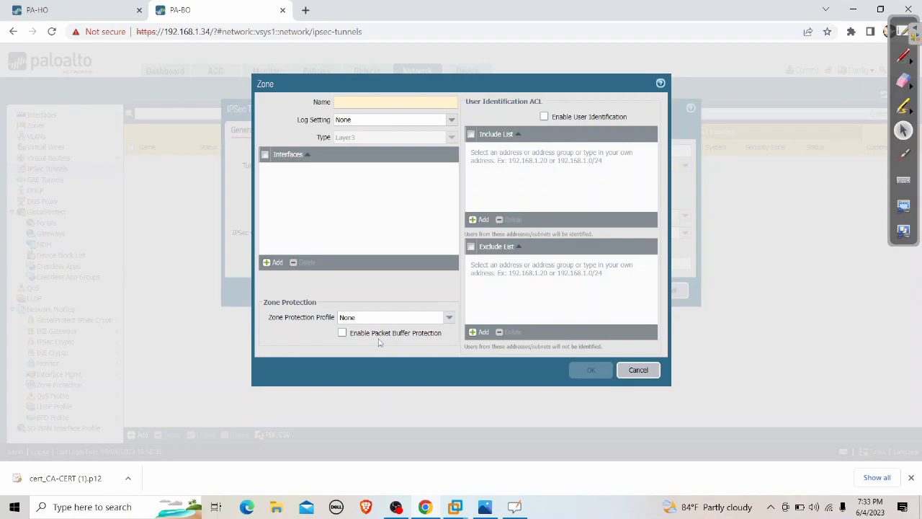
{"action": "type", "text": "IPSEC"}
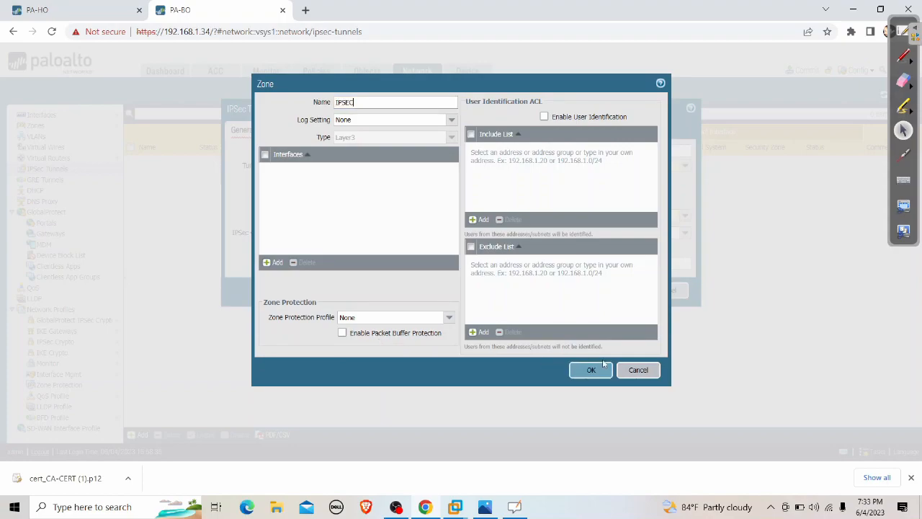
{"action": "left_click", "coordinate": [591, 373]}
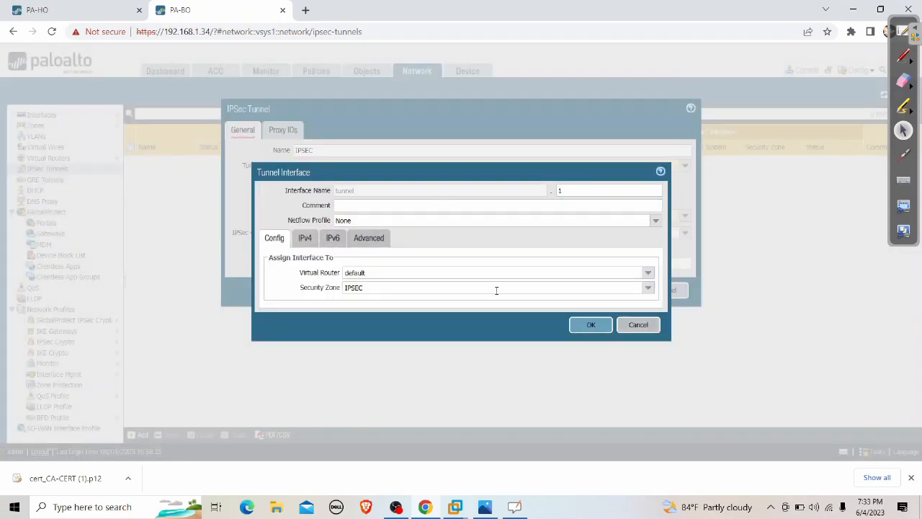
{"action": "left_click", "coordinate": [586, 324]}
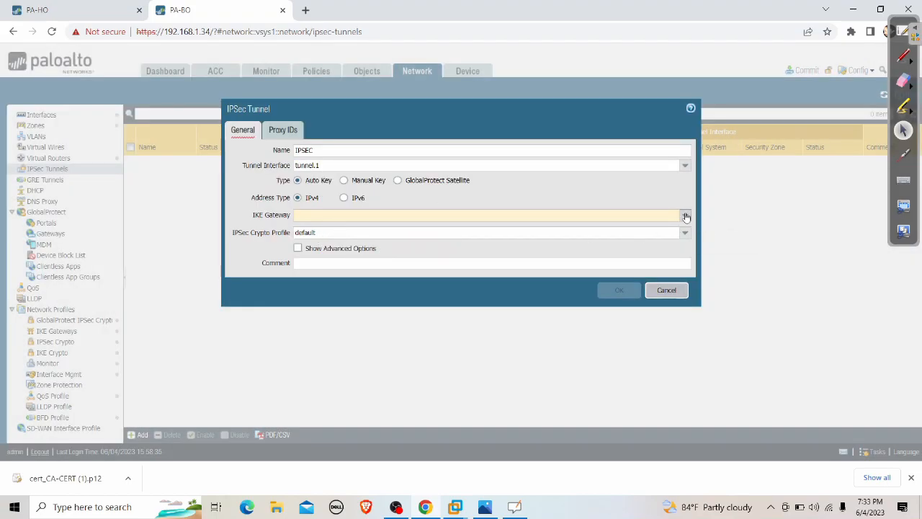
Select IKE-GW as the tunnel's IKE gateway and save the IPSEC tunnel.
{"action": "left_click", "coordinate": [685, 216]}
{"action": "left_click", "coordinate": [497, 228]}
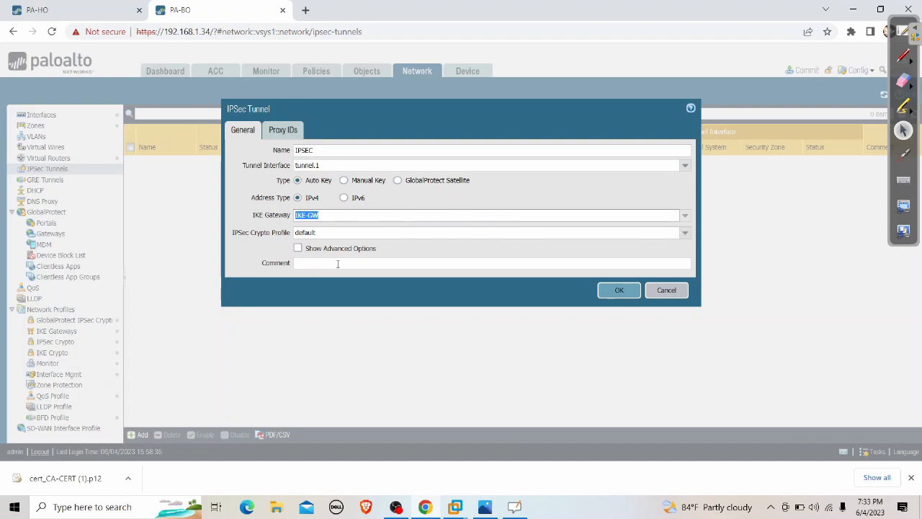
{"action": "left_click", "coordinate": [612, 291]}
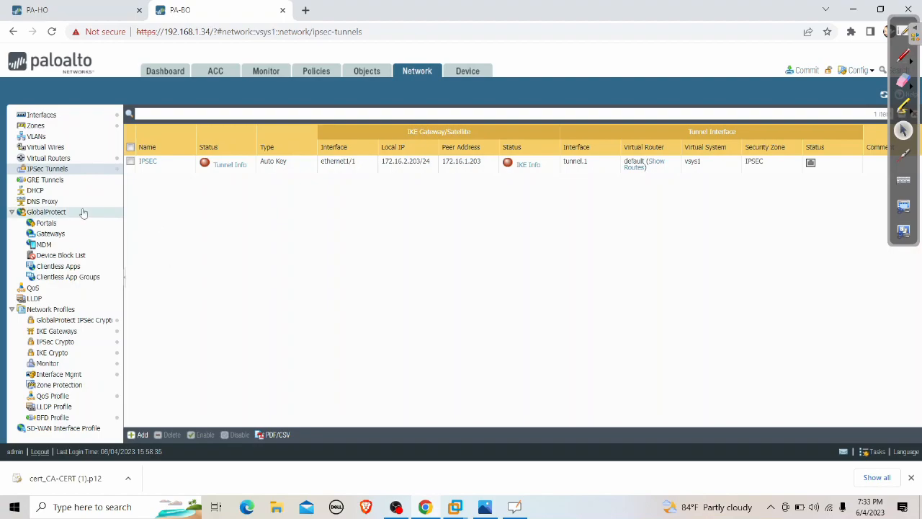
Add a static route on the default virtual router with destination 192.168.100.0/24.
{"action": "left_click", "coordinate": [57, 159]}
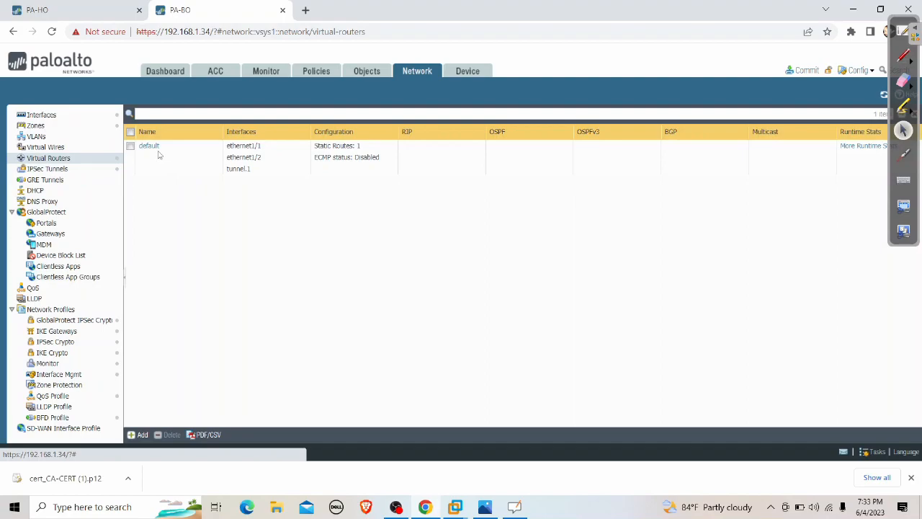
{"action": "left_click", "coordinate": [149, 146]}
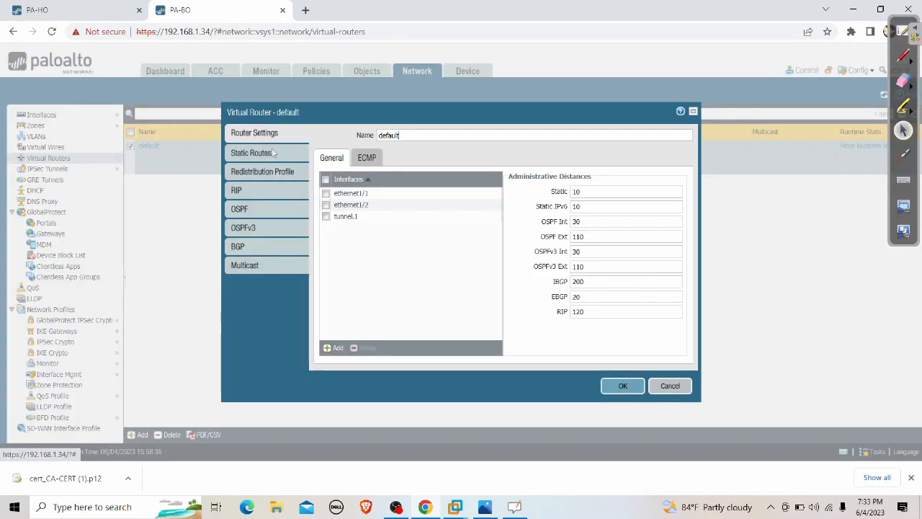
{"action": "left_click", "coordinate": [273, 153]}
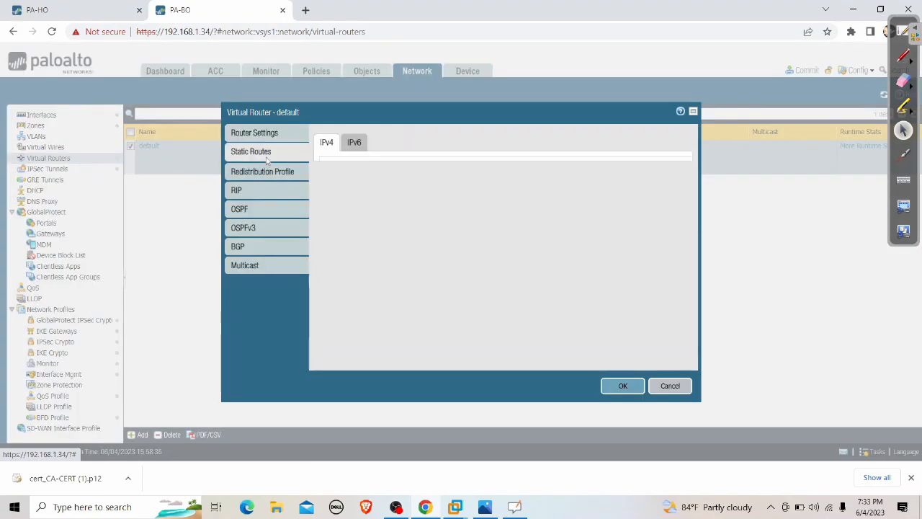
{"action": "left_click", "coordinate": [338, 352]}
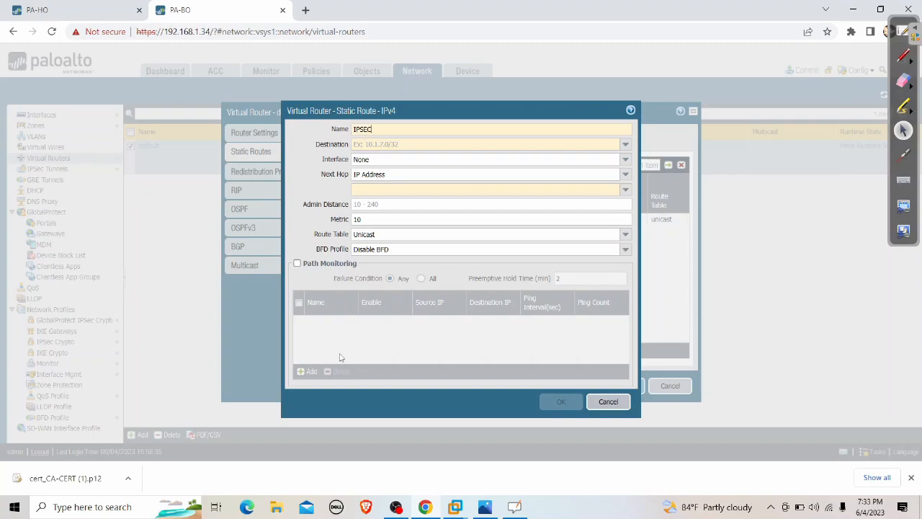
{"action": "left_click", "coordinate": [369, 144]}
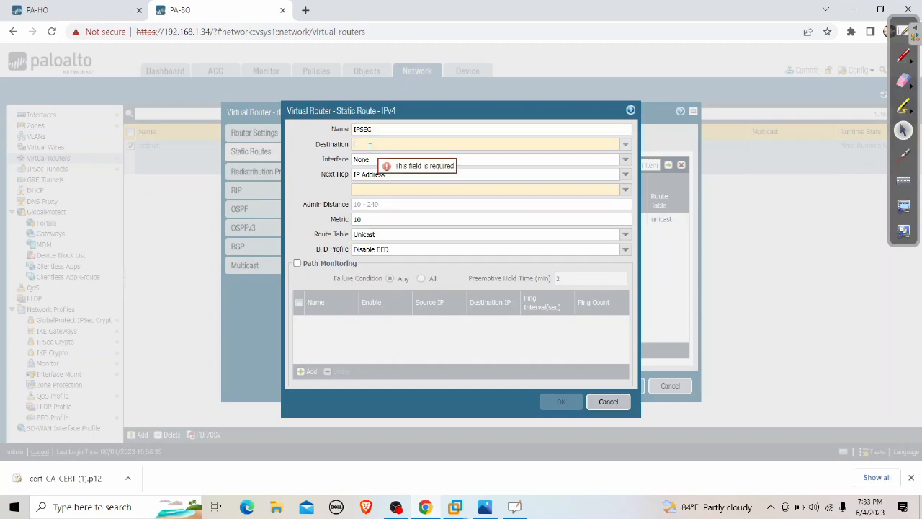
{"action": "type", "text": "192.168.100.0/24"}
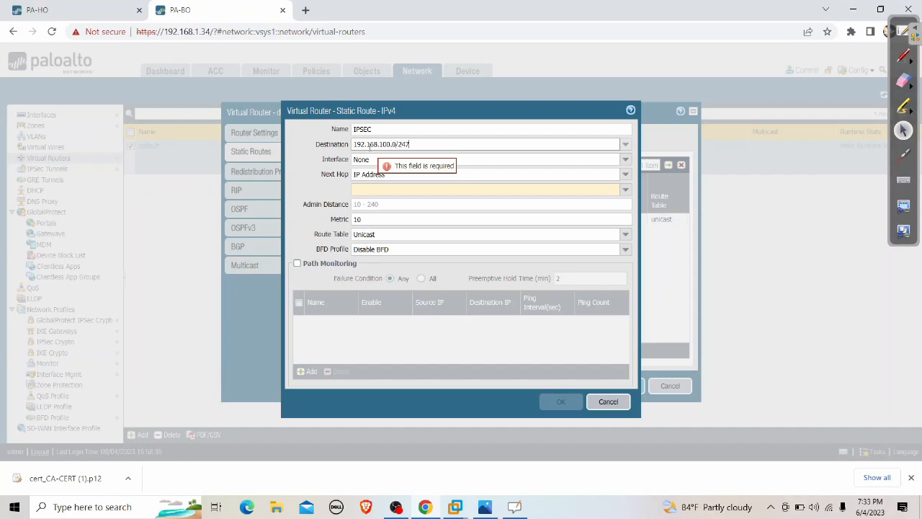
{"action": "type", "text": "7"}
{"action": "key", "text": "BackSpace"}
{"action": "left_click", "coordinate": [295, 172]}
Send the route out tunnel.1 with next hop None, then save route and router.
{"action": "left_click", "coordinate": [605, 171]}
{"action": "left_click", "coordinate": [454, 158]}
{"action": "left_click", "coordinate": [368, 207]}
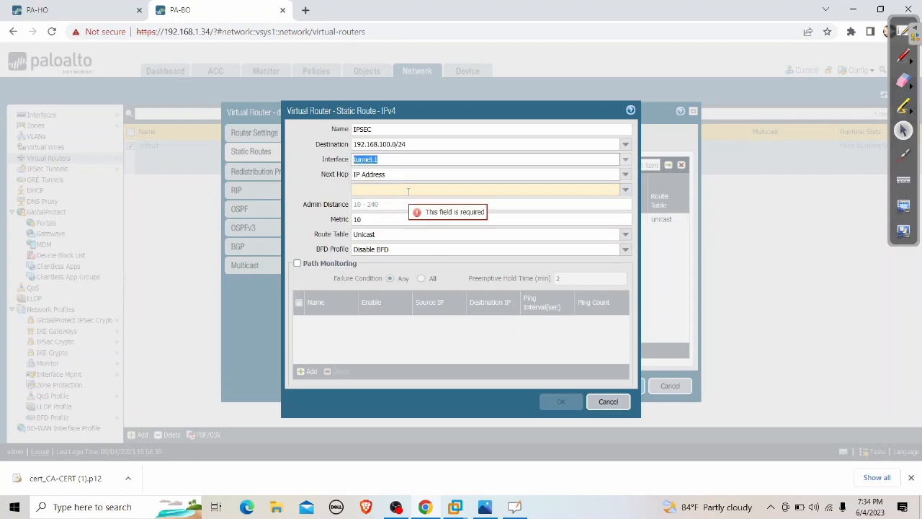
{"action": "left_click", "coordinate": [625, 174]}
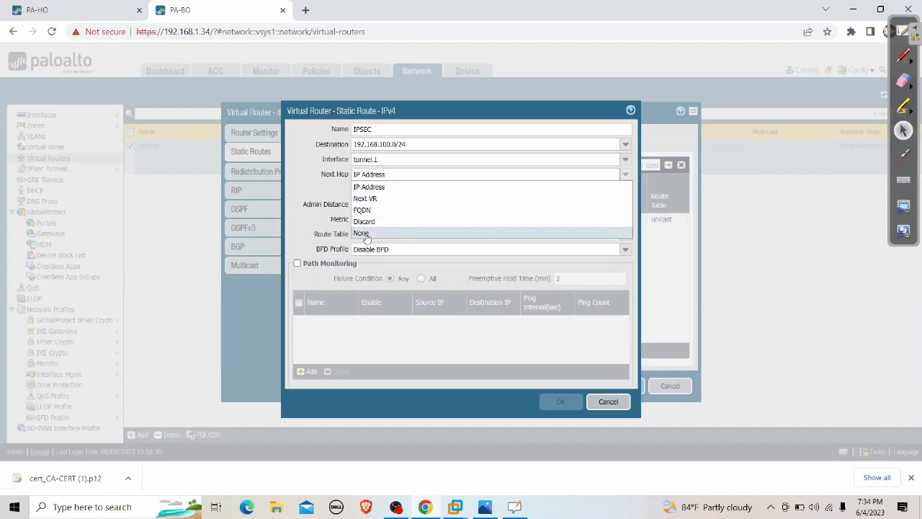
{"action": "left_click", "coordinate": [371, 234]}
{"action": "left_click", "coordinate": [560, 387]}
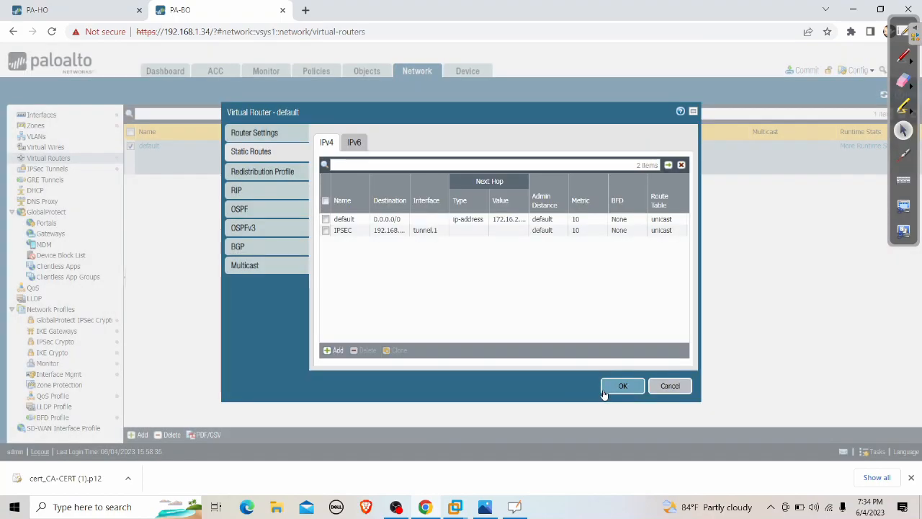
{"action": "left_click", "coordinate": [620, 386]}
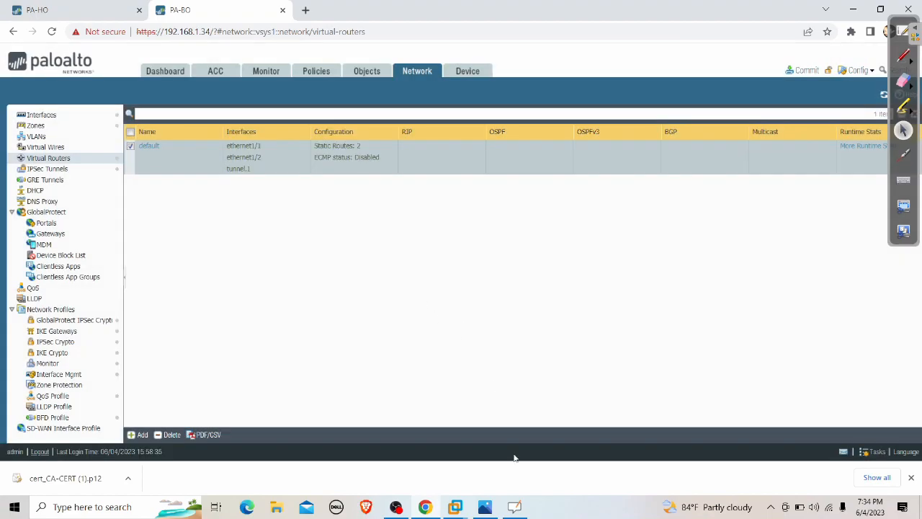
Commit all changes to PA-BO and stop the running ping on the XP VM with Ctrl+C.
{"action": "left_click", "coordinate": [803, 69]}
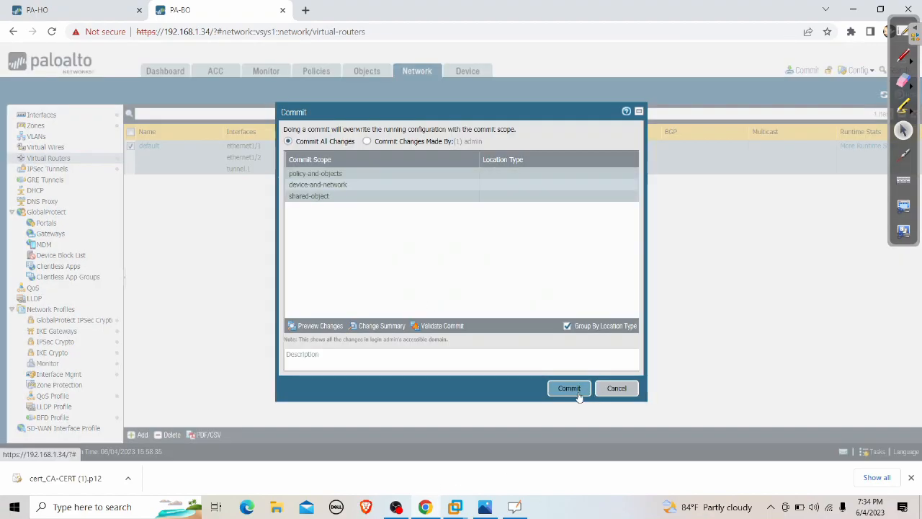
{"action": "left_click", "coordinate": [569, 388]}
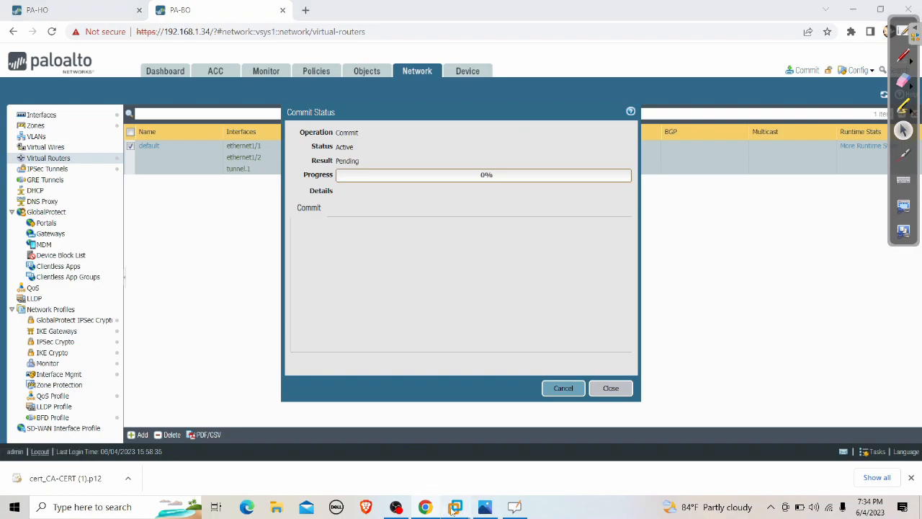
{"action": "mouse_move", "coordinate": [455, 506]}
{"action": "left_click", "coordinate": [347, 427]}
{"action": "key", "text": "ctrl+c"}
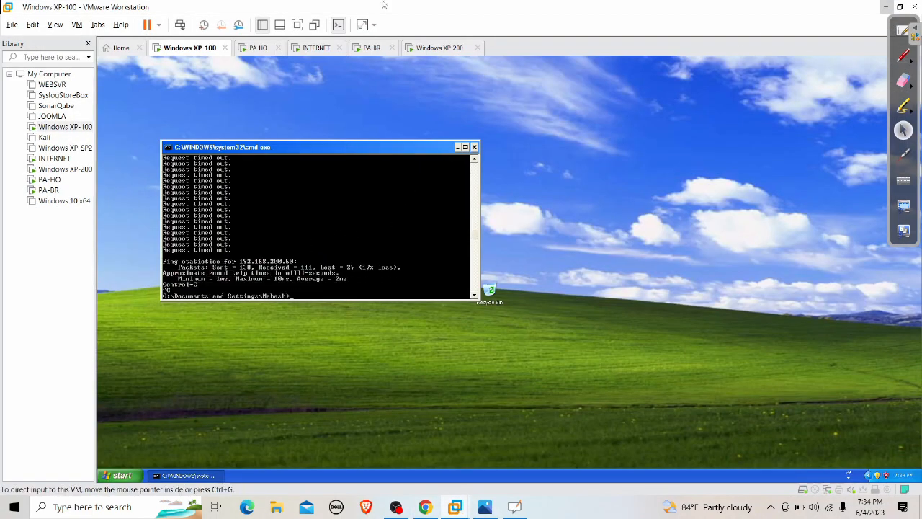
{"action": "left_click", "coordinate": [886, 7]}
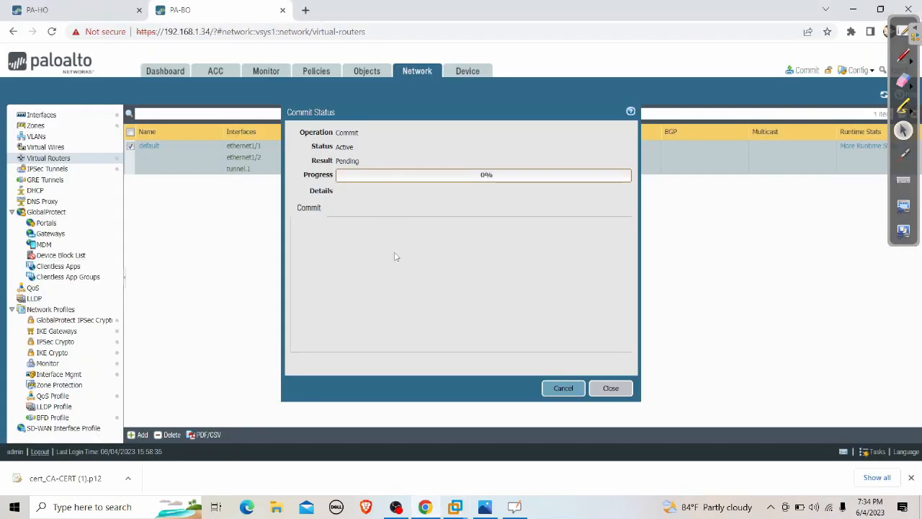
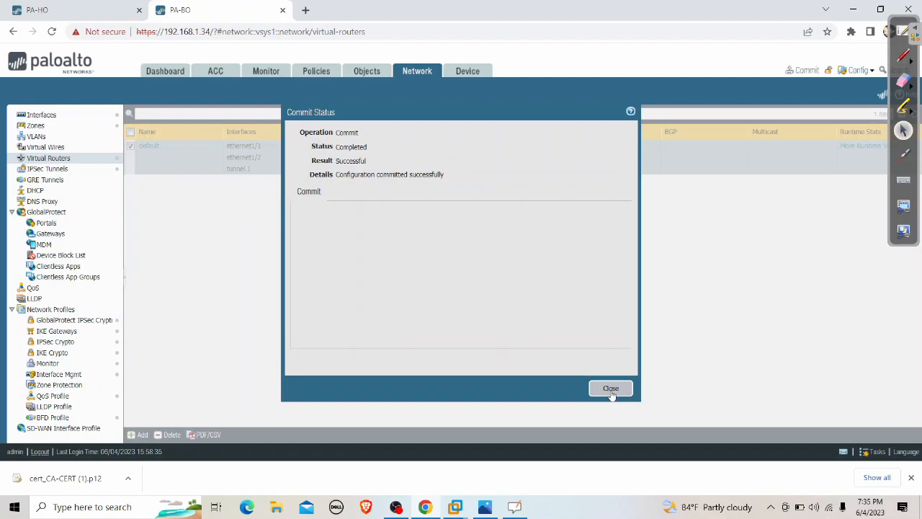
Close PA-BO's finished commit status to return to the virtual routers list.
{"action": "left_click", "coordinate": [611, 389]}
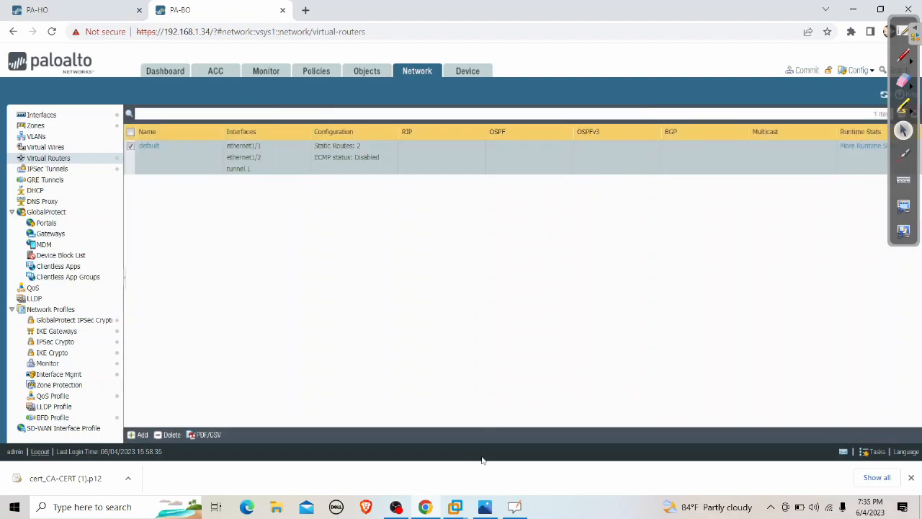
Rerun 'ping 192.168.200.50 -t' on Windows XP-100, now getting TTL=126 replies.
{"action": "mouse_move", "coordinate": [456, 506]}
{"action": "left_click", "coordinate": [325, 436]}
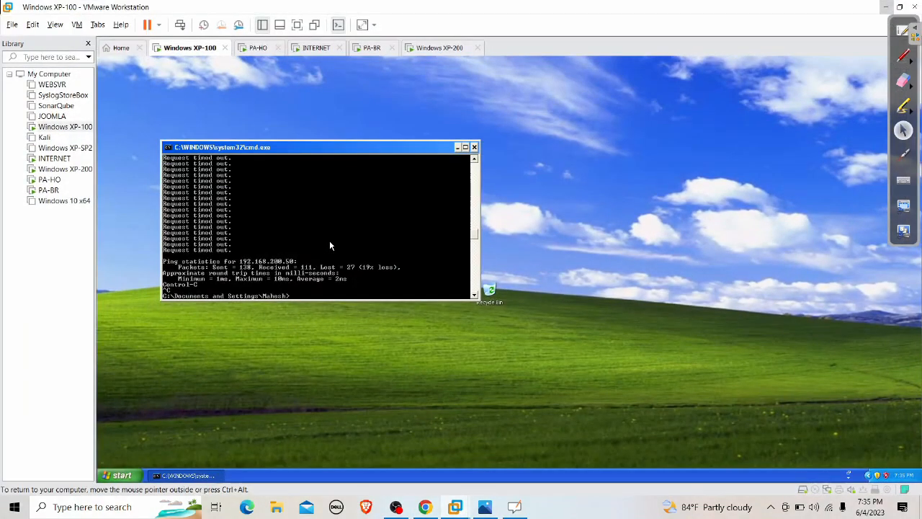
{"action": "key", "text": "Return"}
{"action": "key", "text": "Return"}
{"action": "key", "text": "Up"}
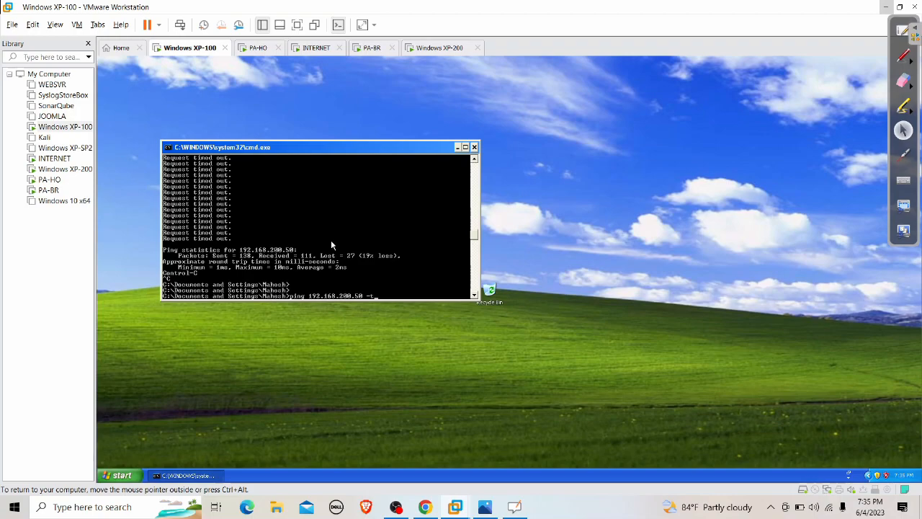
{"action": "key", "text": "Return"}
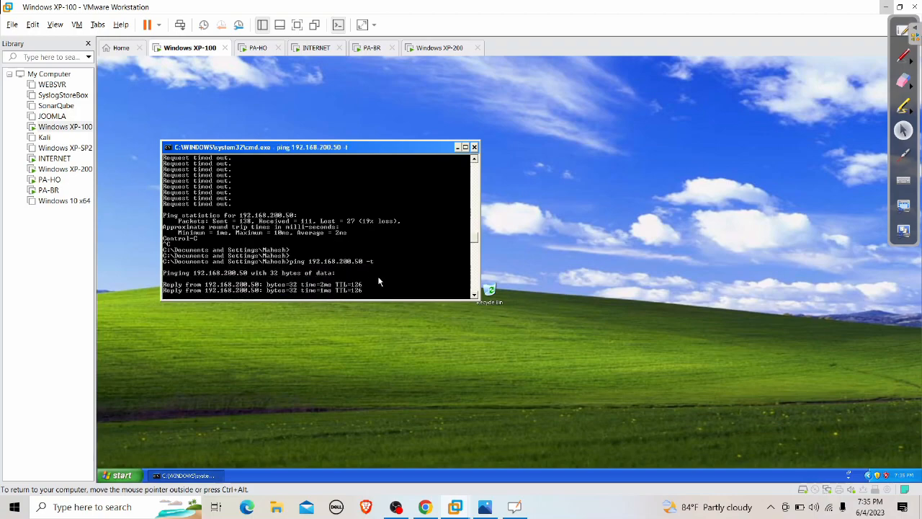
{"action": "left_click", "coordinate": [884, 6]}
Open PA-BO's system log and magnify it to read the IKEv2 negotiation entries.
{"action": "left_click", "coordinate": [266, 73]}
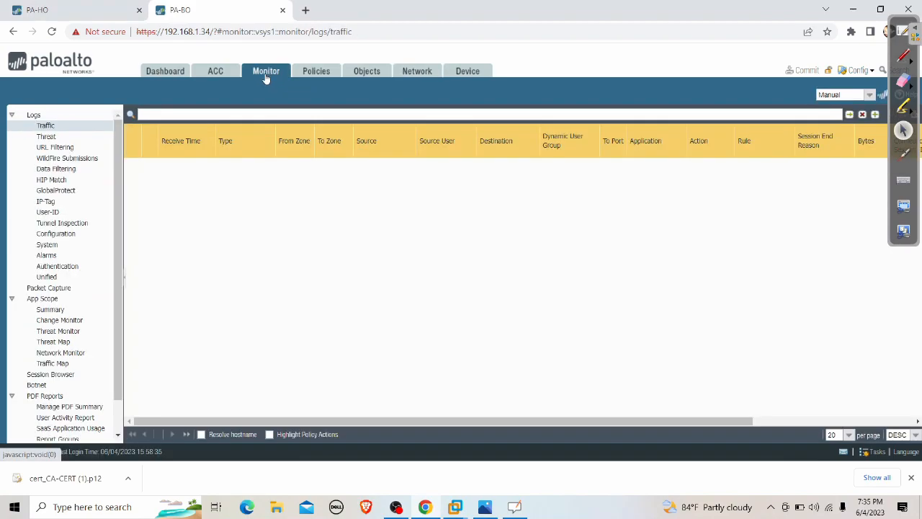
{"action": "left_click", "coordinate": [48, 244]}
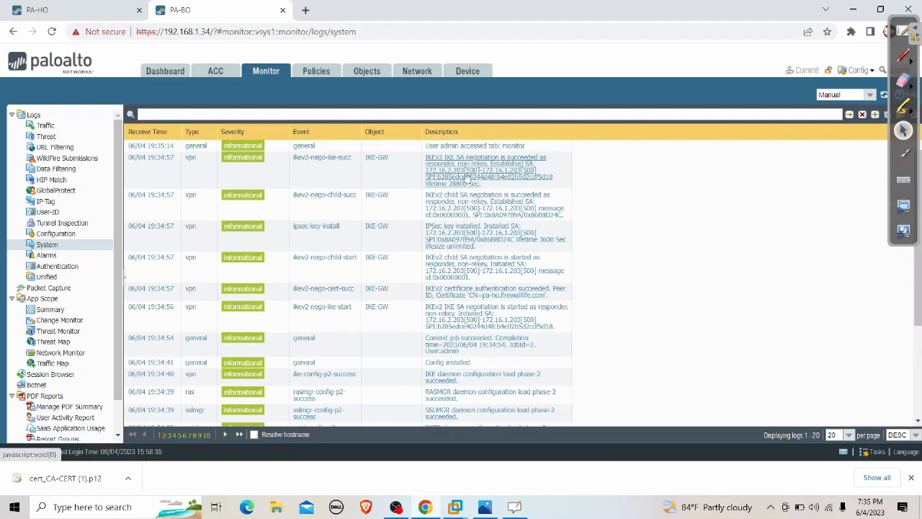
{"action": "left_click", "coordinate": [14, 507]}
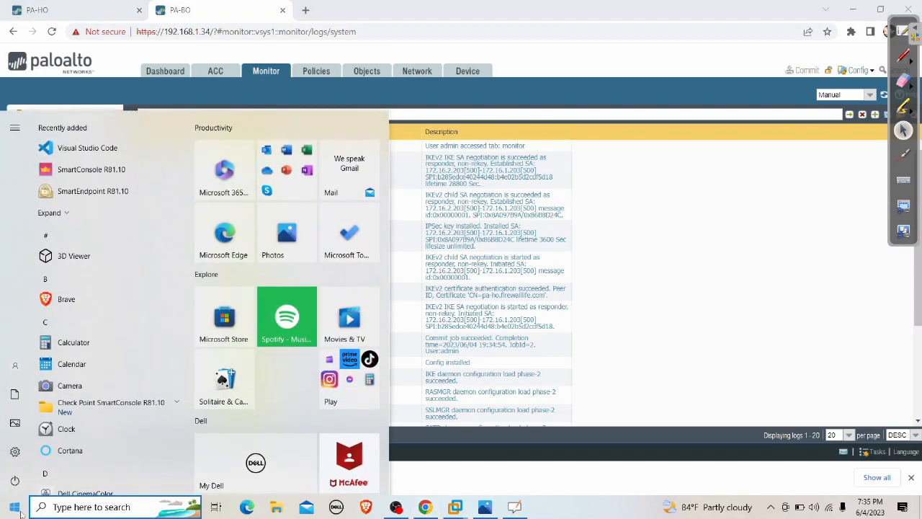
{"action": "type", "text": "MAG"}
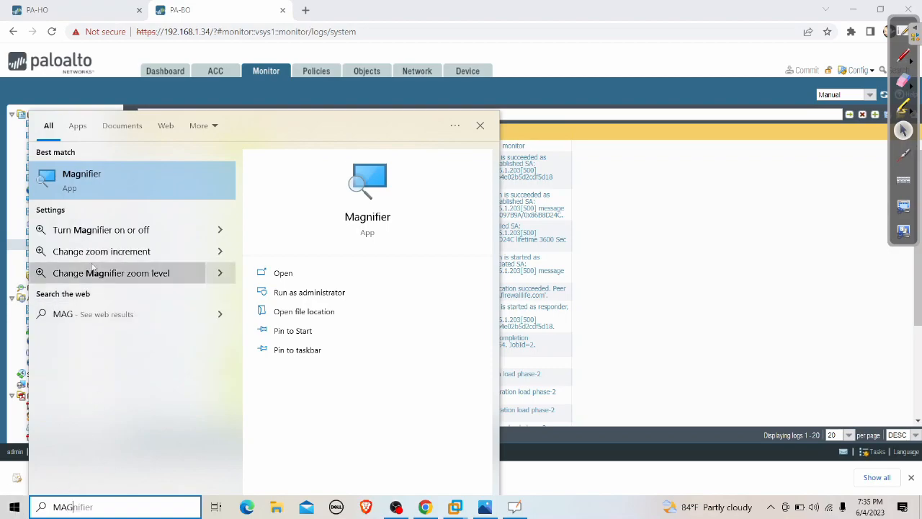
{"action": "left_click", "coordinate": [171, 170]}
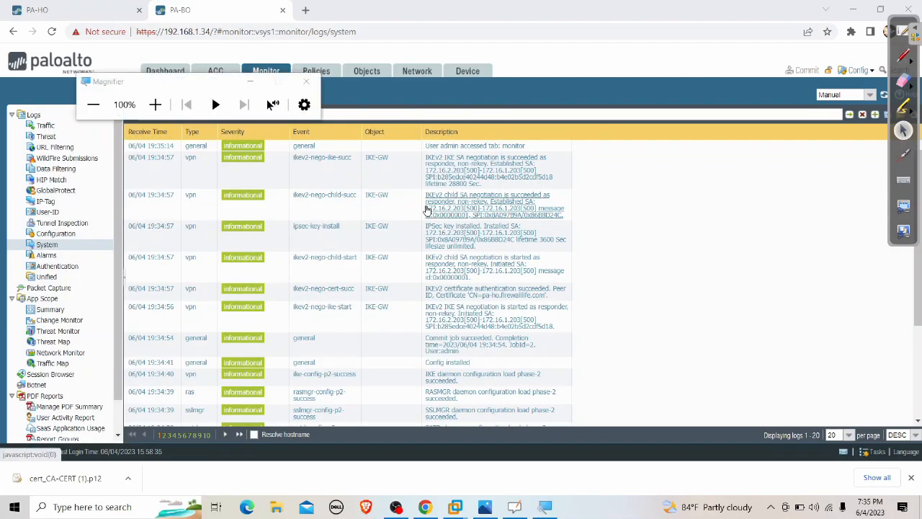
{"action": "left_click", "coordinate": [155, 105]}
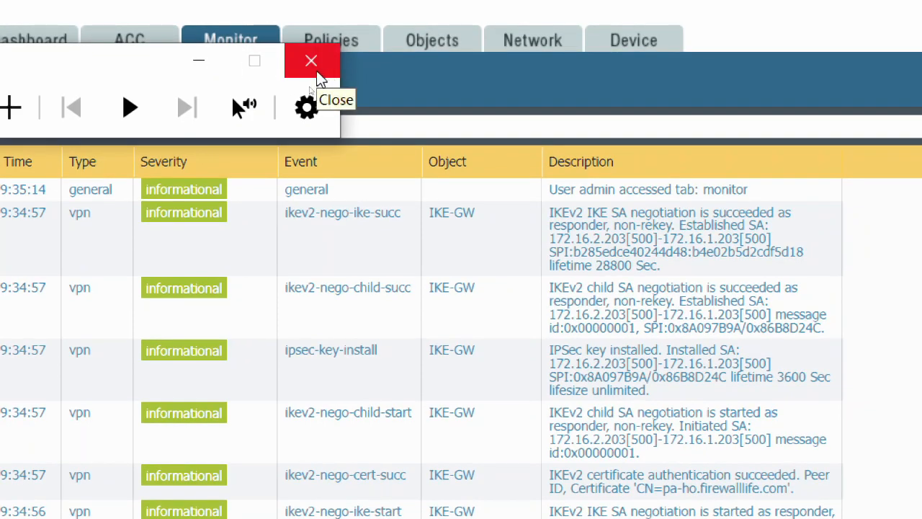
Close Magnifier and show PA-BO's IPSec tunnel list with the tunnel up.
{"action": "left_click", "coordinate": [308, 66]}
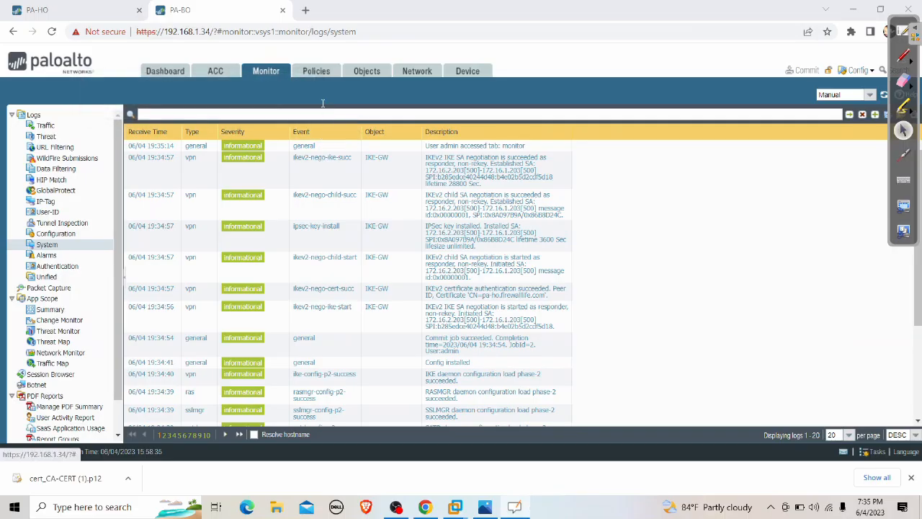
{"action": "left_click", "coordinate": [415, 72]}
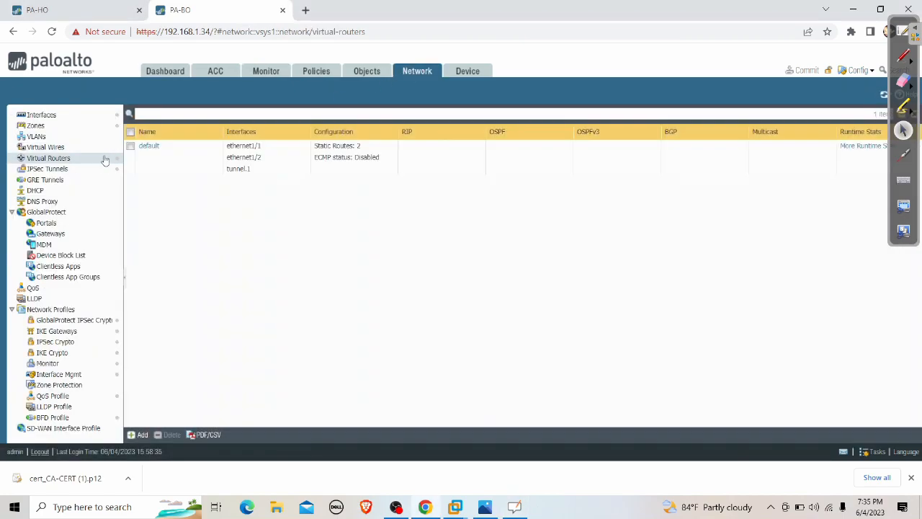
{"action": "left_click", "coordinate": [50, 169]}
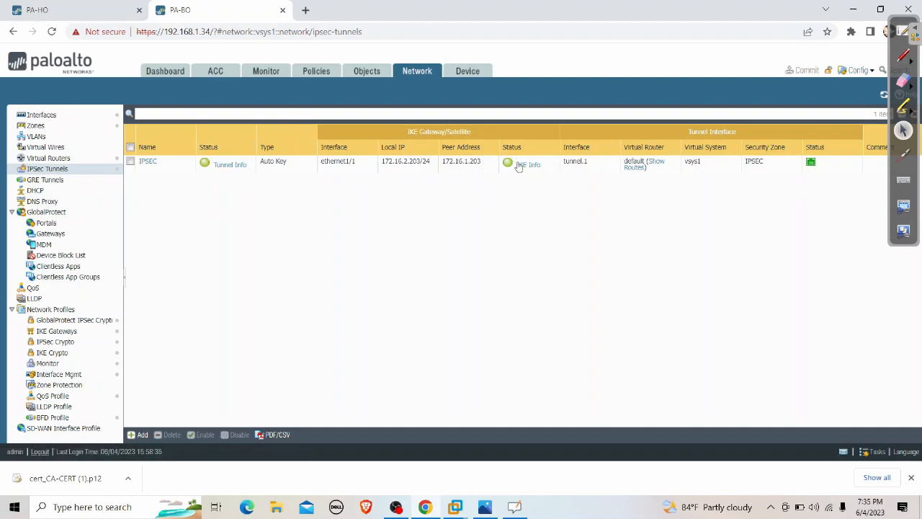
On PA-HO, review traffic and system logs, then confirm the IPSec tunnel to 172.16.2.203 is up.
{"action": "left_click", "coordinate": [91, 10]}
{"action": "left_click", "coordinate": [611, 384]}
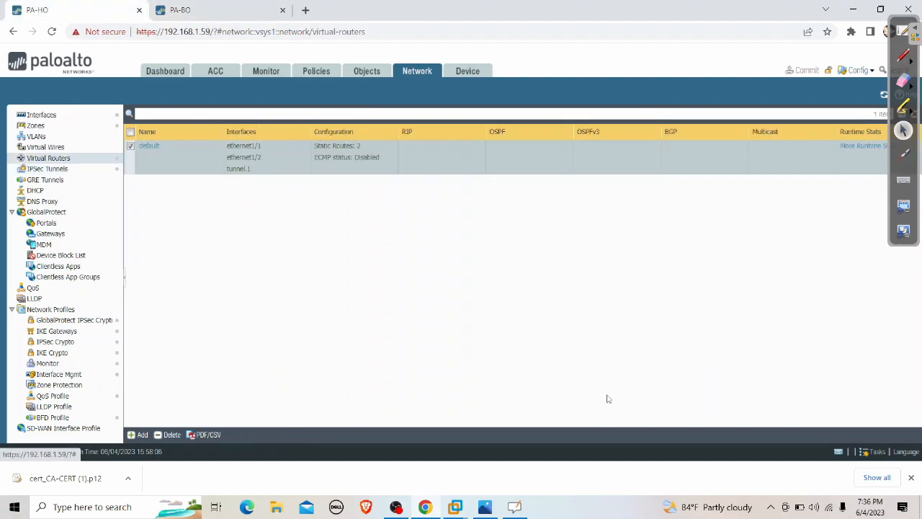
{"action": "left_click", "coordinate": [266, 70]}
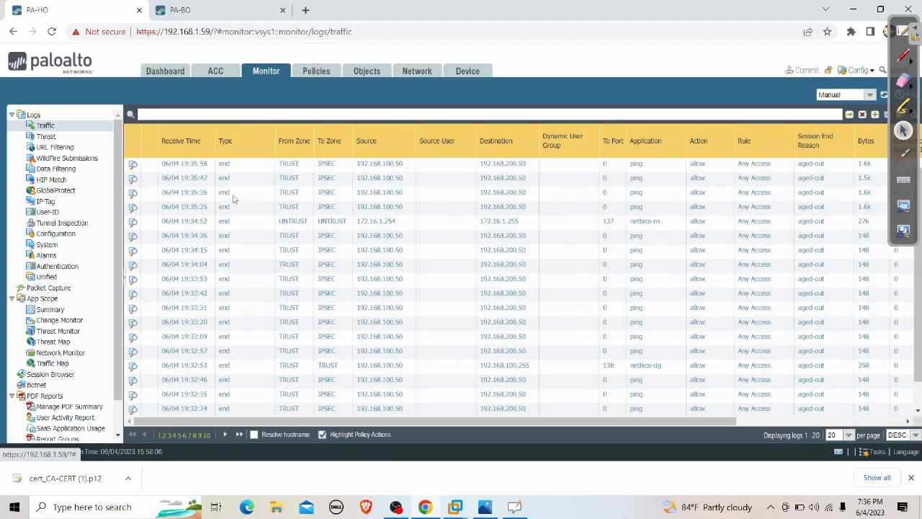
{"action": "left_click", "coordinate": [69, 247]}
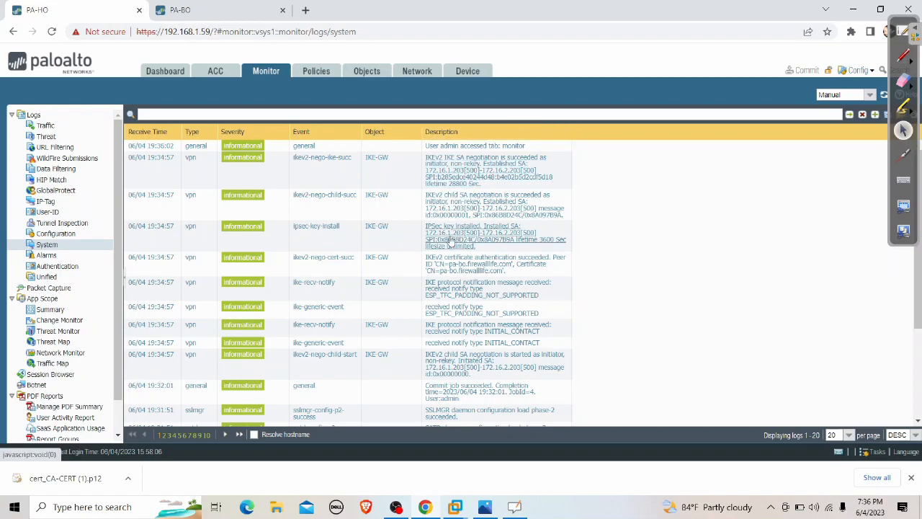
{"action": "left_click", "coordinate": [421, 72]}
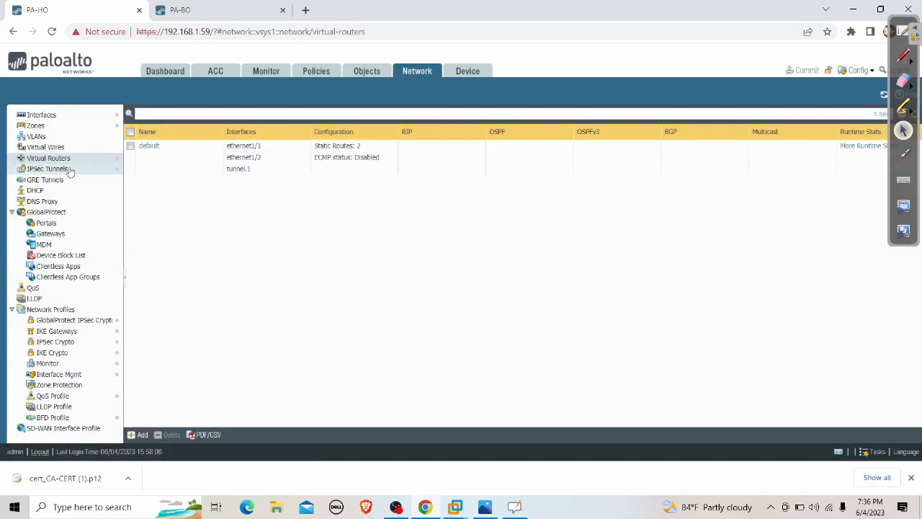
{"action": "left_click", "coordinate": [47, 169]}
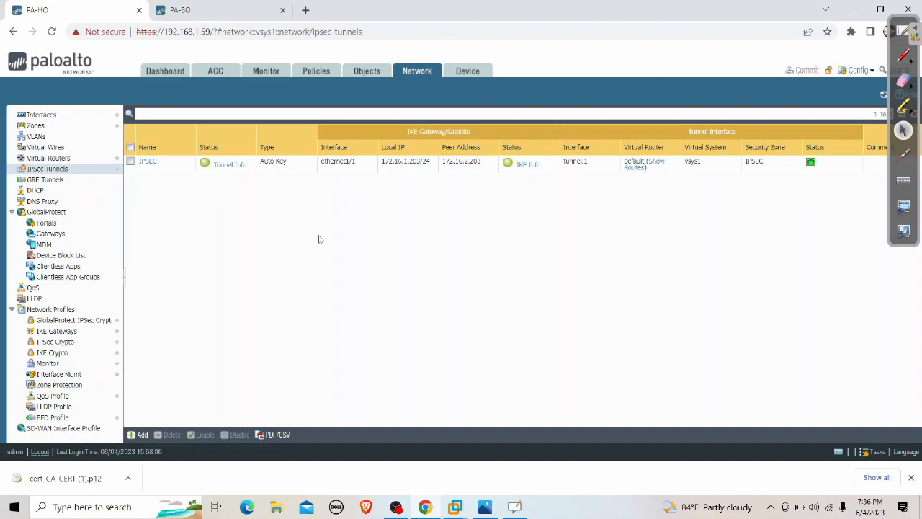
Capture Ethernet0 traffic in Wireshark on the INTERNET VM, catching ESP between 172.16.1.203 and 172.16.2.203.
{"action": "mouse_move", "coordinate": [456, 497]}
{"action": "left_click", "coordinate": [504, 432]}
{"action": "left_click", "coordinate": [432, 242]}
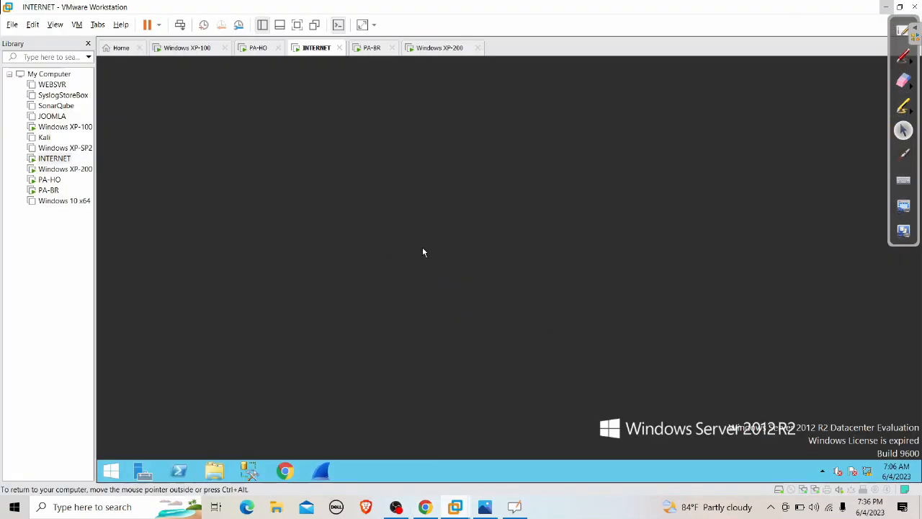
{"action": "left_click", "coordinate": [324, 473]}
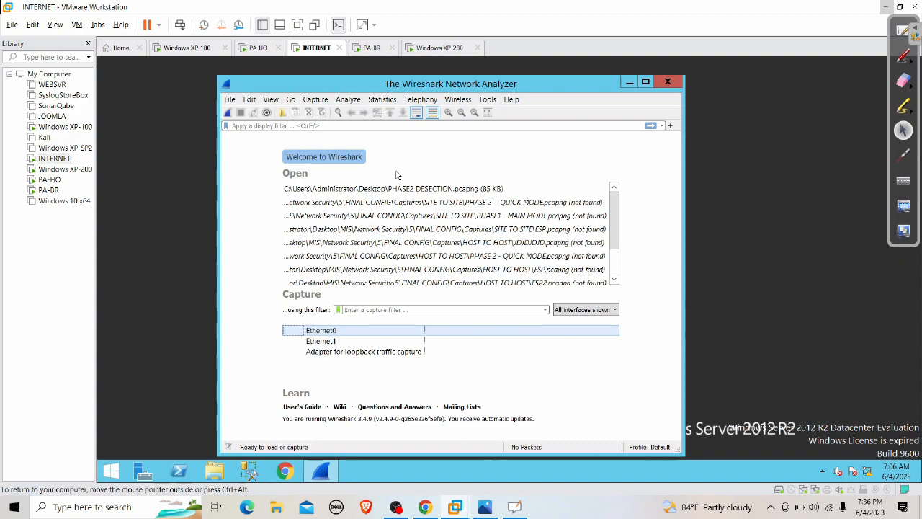
{"action": "left_click", "coordinate": [228, 115]}
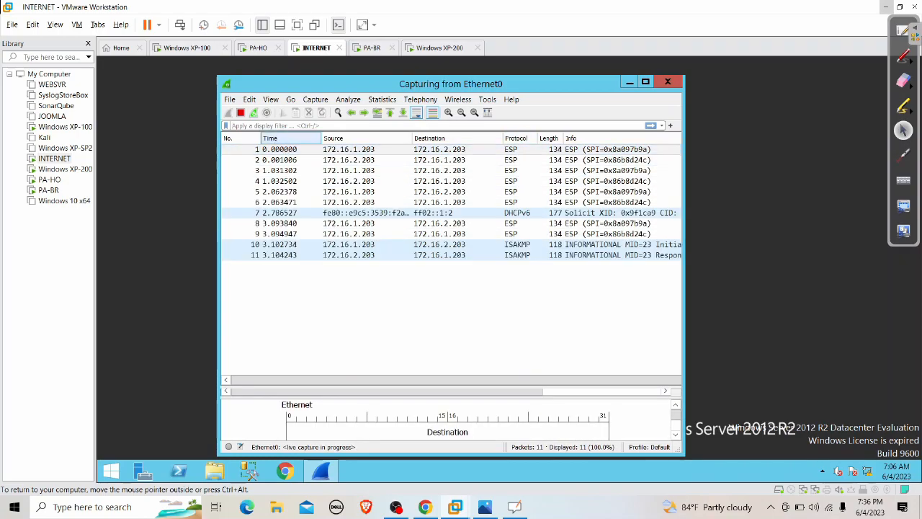
{"action": "left_click", "coordinate": [242, 117]}
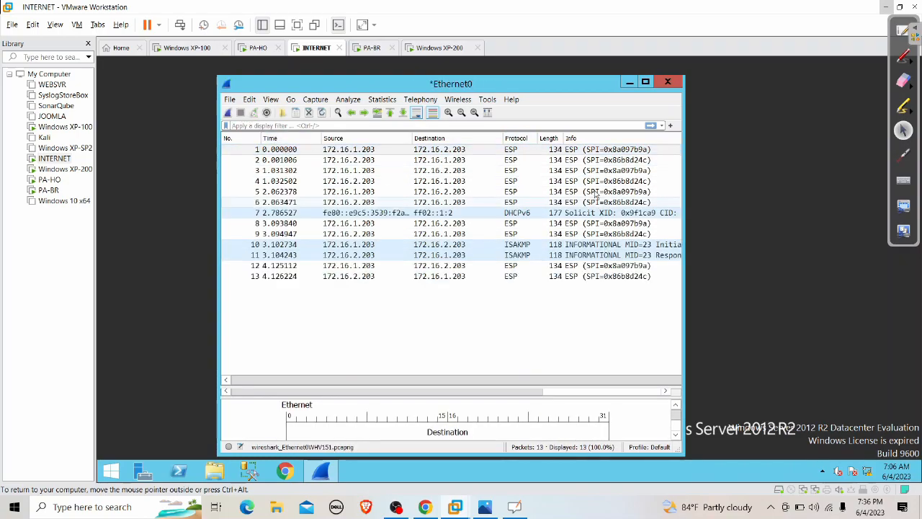
Open packet 1 and expand its Encapsulating Security Payload to inspect the SPI.
{"action": "double_click", "coordinate": [515, 150]}
{"action": "left_click", "coordinate": [181, 157]}
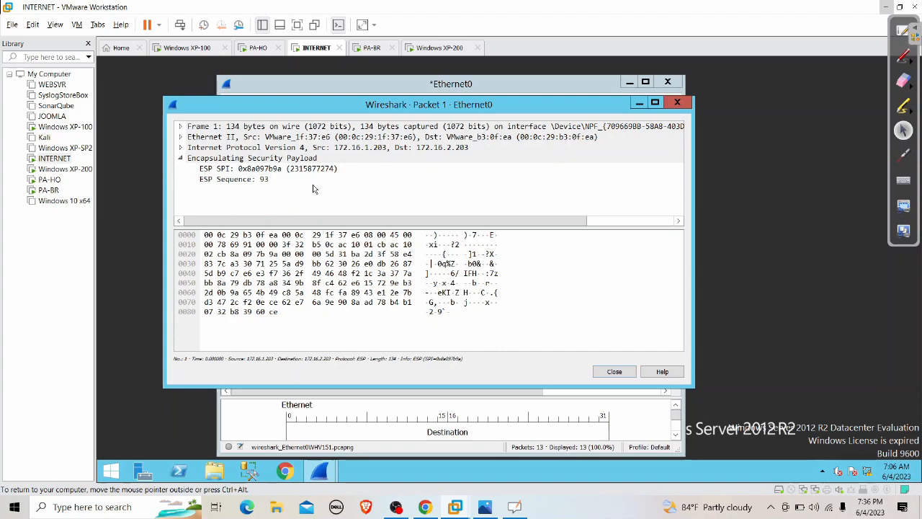
{"action": "left_click", "coordinate": [885, 6]}
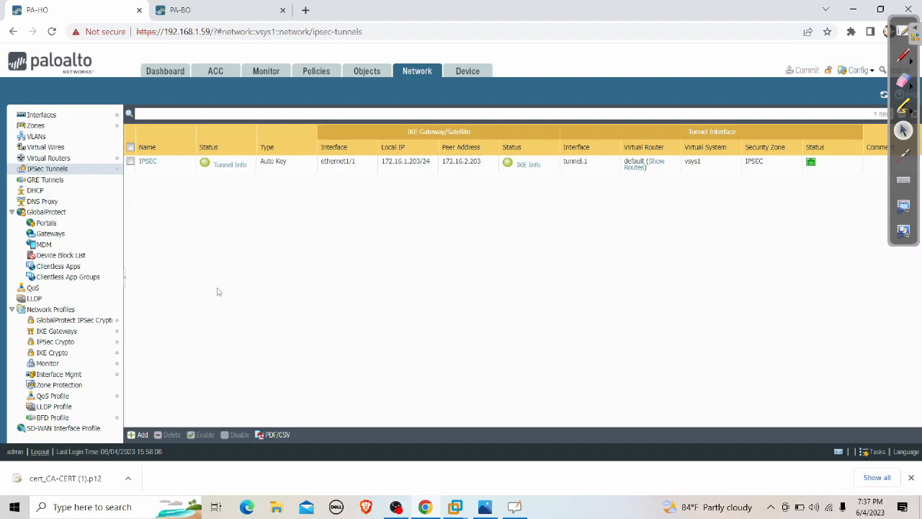
Compare the device certificates on PA-HO and PA-BO.
{"action": "left_click", "coordinate": [481, 76]}
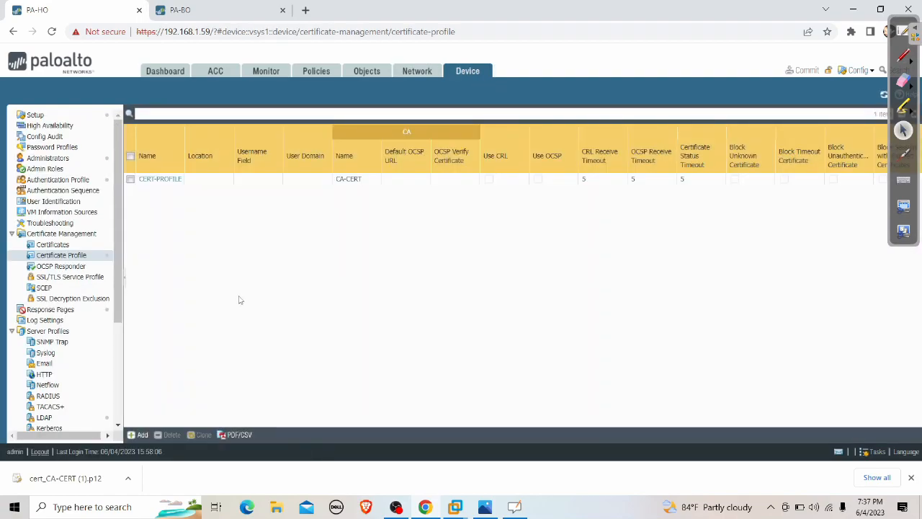
{"action": "left_click", "coordinate": [85, 248]}
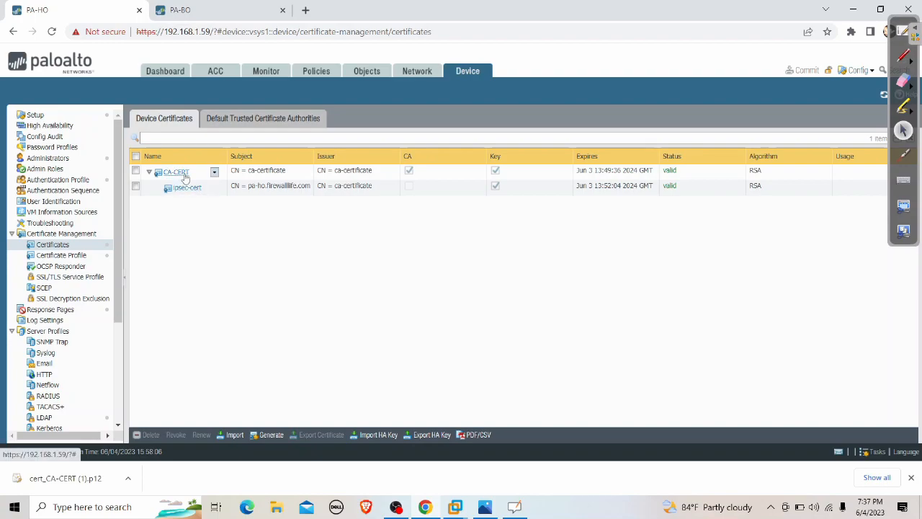
{"action": "left_click", "coordinate": [247, 10]}
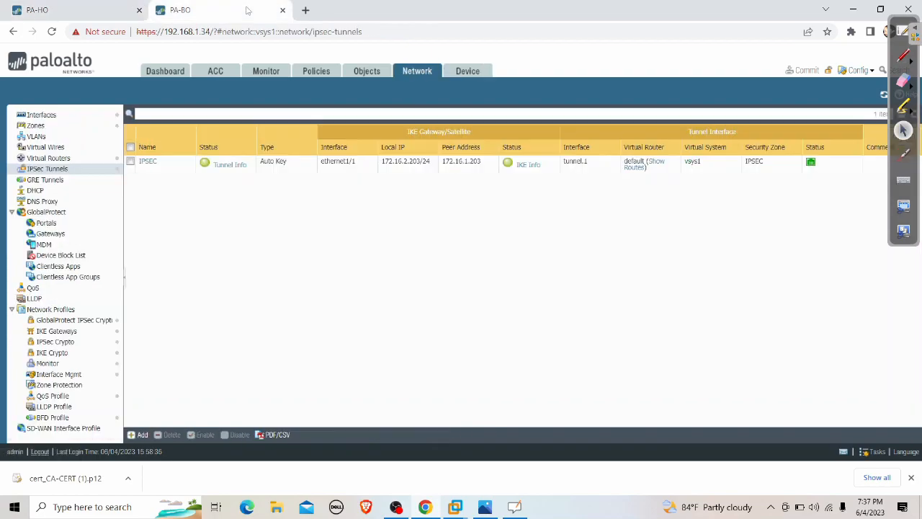
{"action": "left_click", "coordinate": [461, 74]}
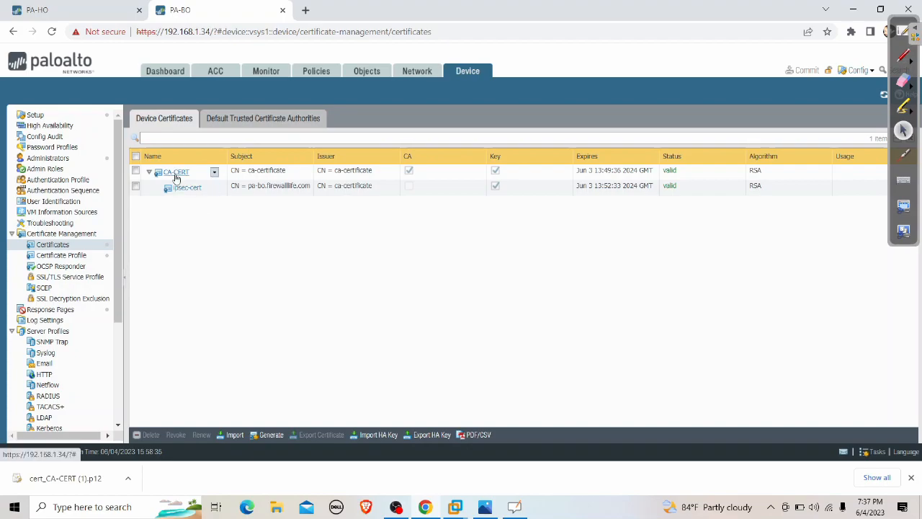
Review PA-HO's CERT-PROFILE certificate profile and close it unchanged.
{"action": "left_click", "coordinate": [87, 12]}
{"action": "left_click", "coordinate": [74, 256]}
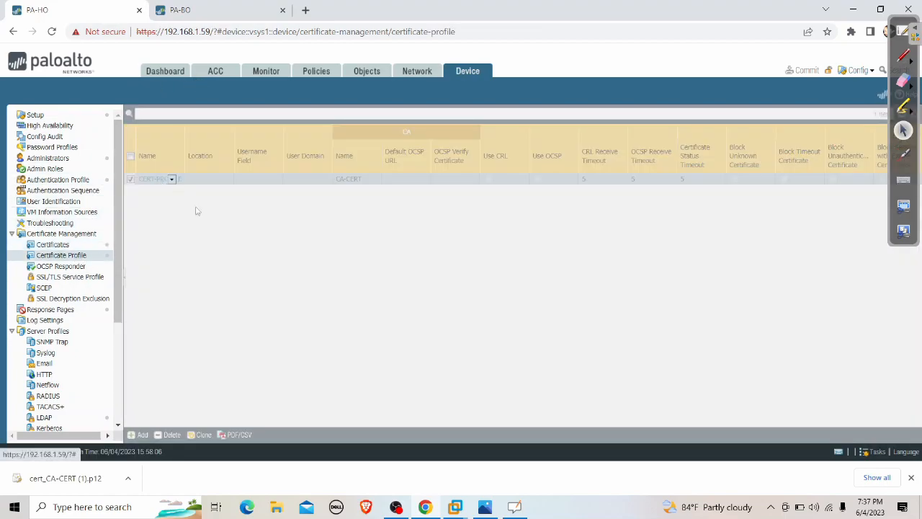
{"action": "left_click", "coordinate": [154, 179]}
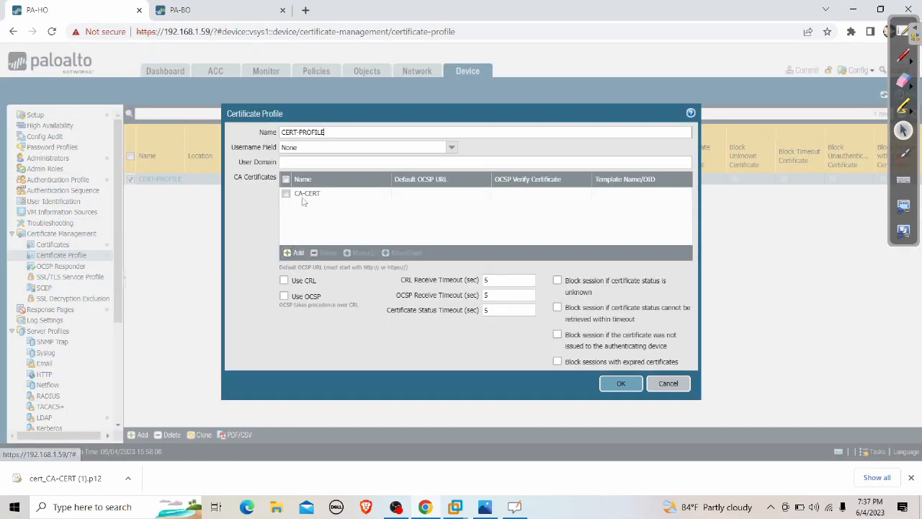
{"action": "left_click", "coordinate": [668, 383]}
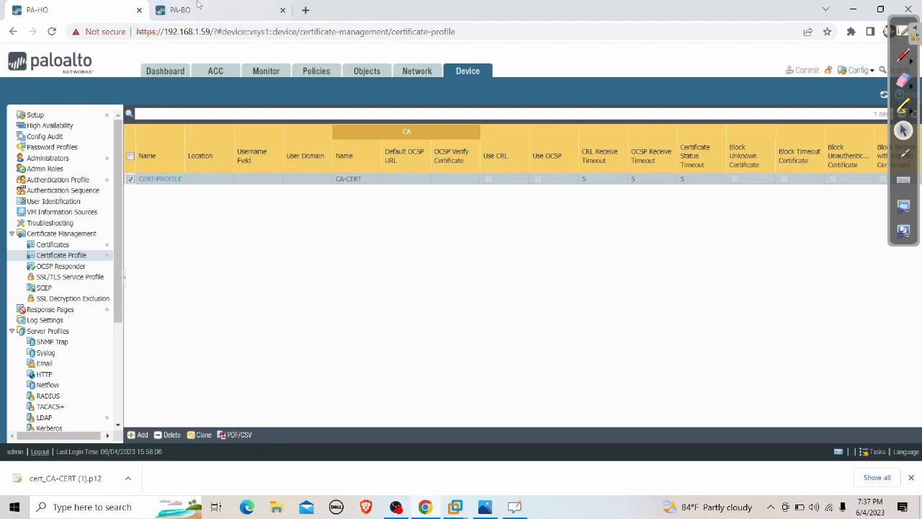
Show PA-BO's IKE gateway list.
{"action": "left_click", "coordinate": [189, 10]}
{"action": "left_click", "coordinate": [417, 71]}
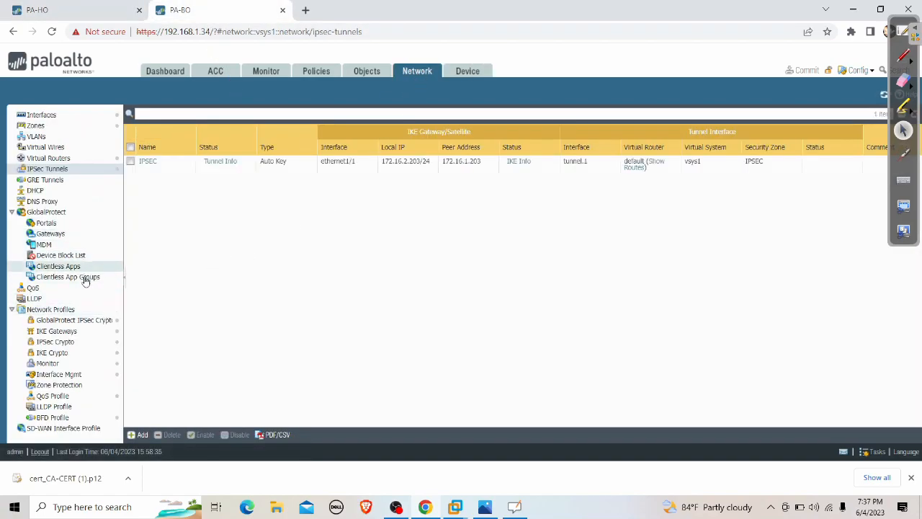
{"action": "left_click", "coordinate": [68, 332]}
{"action": "left_click", "coordinate": [150, 162]}
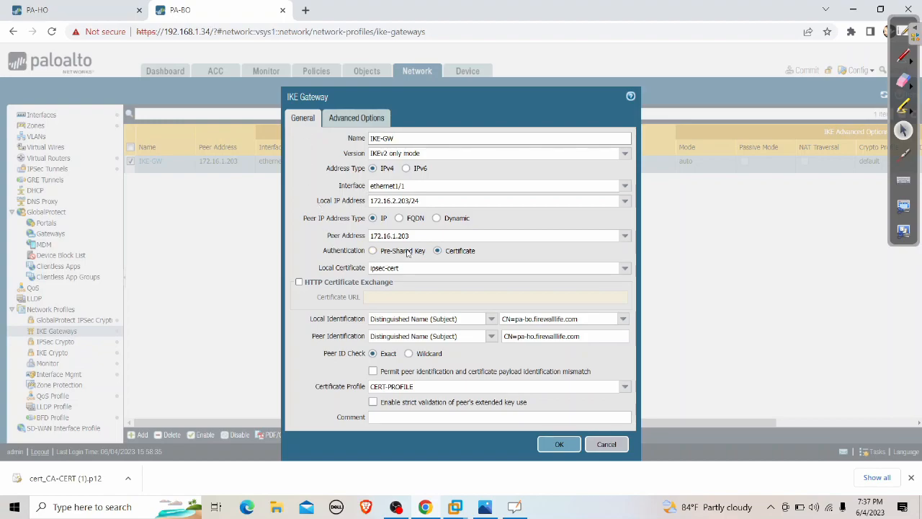
{"action": "left_click", "coordinate": [903, 56]}
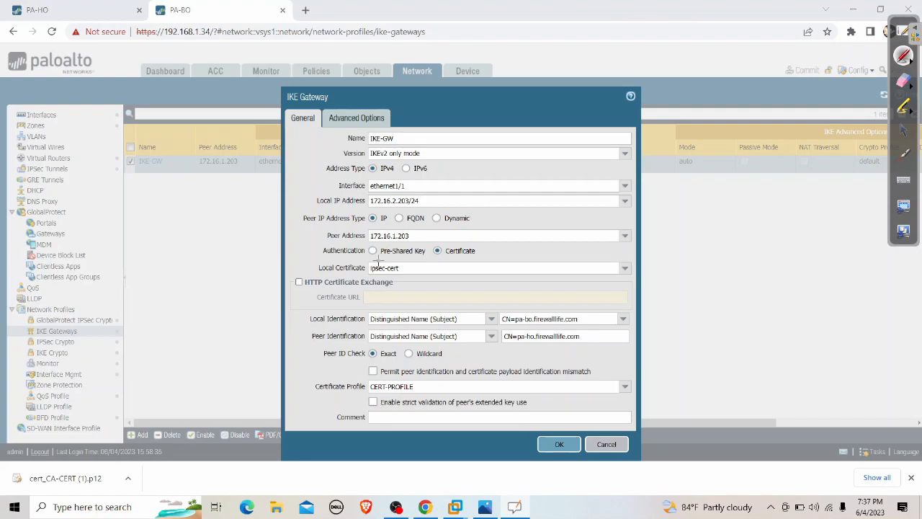
{"action": "left_click_drag", "start_coordinate": [398, 261], "coordinate": [422, 261]}
{"action": "left_click_drag", "start_coordinate": [475, 256], "coordinate": [581, 201]}
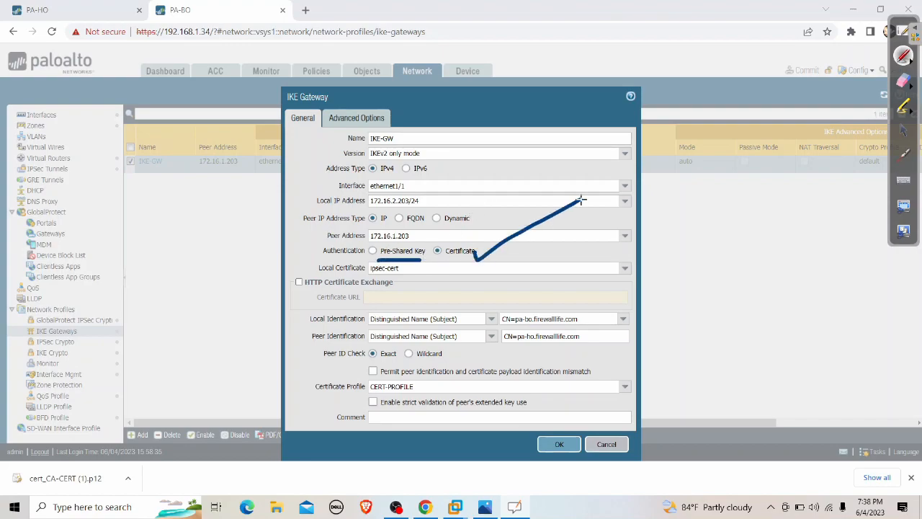
{"action": "left_click", "coordinate": [903, 80]}
{"action": "mouse_move", "coordinate": [569, 202]}
{"action": "left_mouse_down"}
{"action": "mouse_move", "coordinate": [463, 251]}
{"action": "mouse_move", "coordinate": [393, 260]}
{"action": "left_mouse_up"}
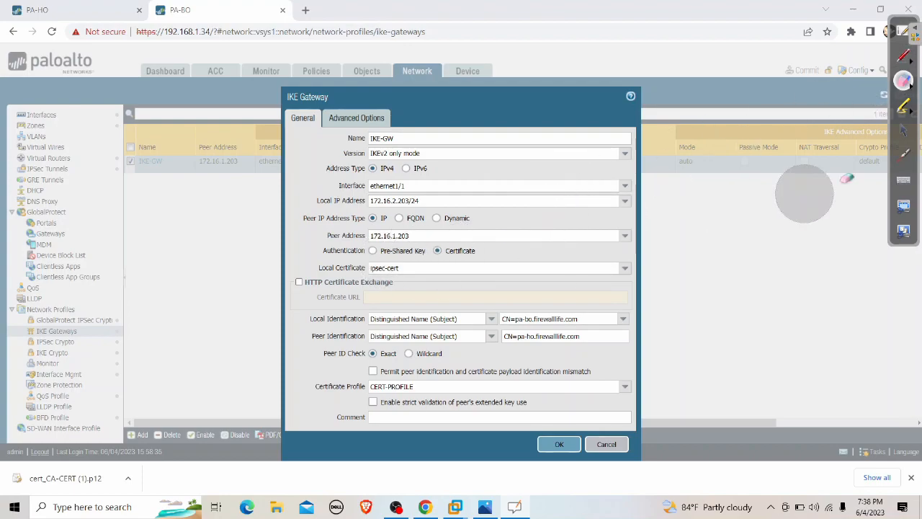
{"action": "left_click", "coordinate": [904, 131]}
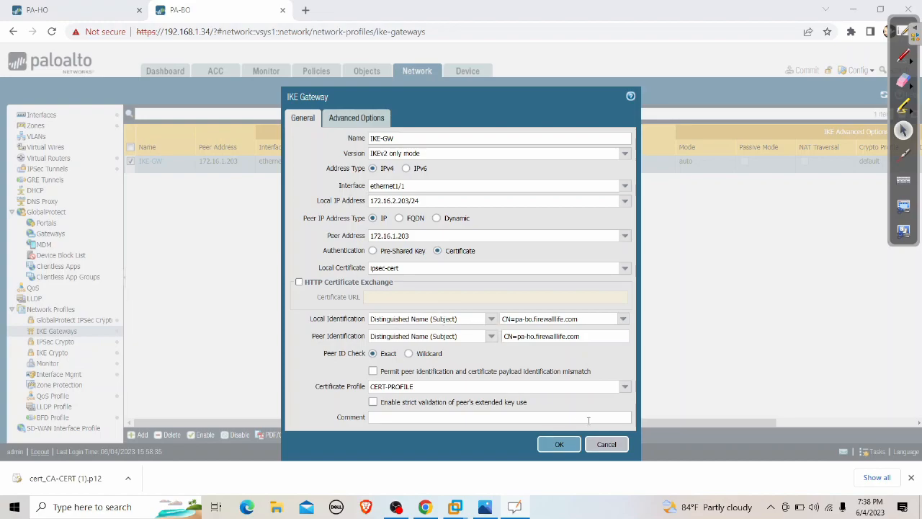
{"action": "left_click", "coordinate": [609, 445]}
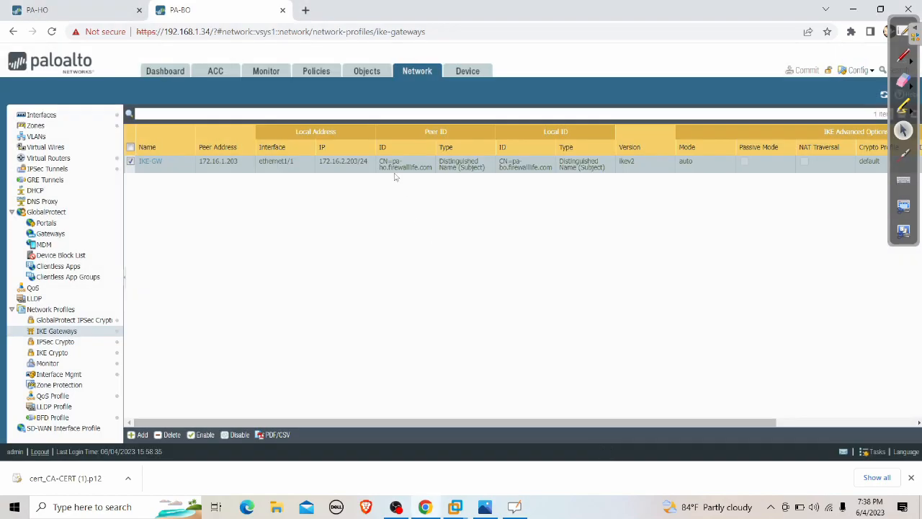
View PA-BO's certificates, starting and then cancelling a new certificate generation.
{"action": "left_click", "coordinate": [484, 75]}
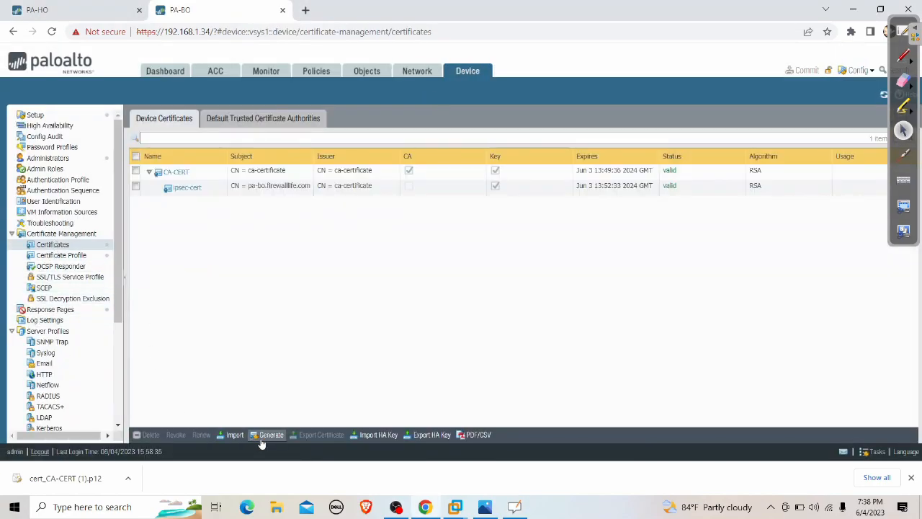
{"action": "left_click", "coordinate": [270, 437]}
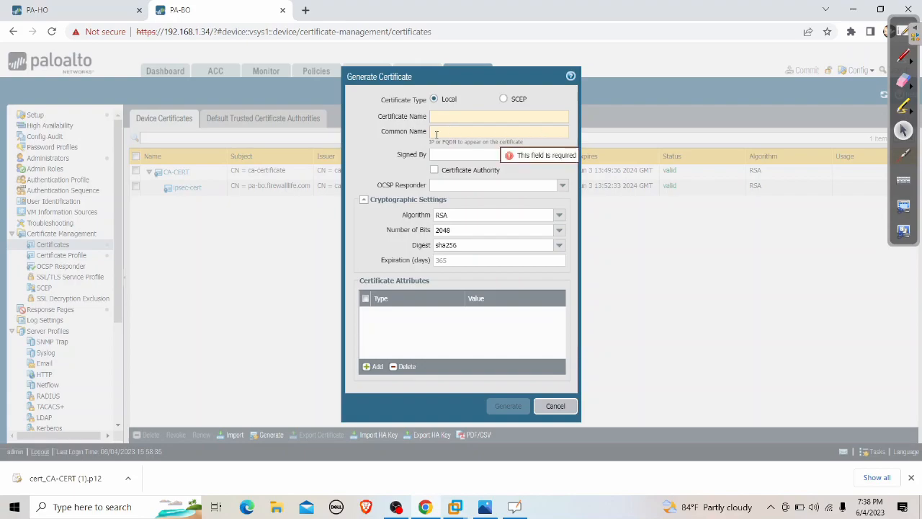
{"action": "left_click", "coordinate": [553, 405]}
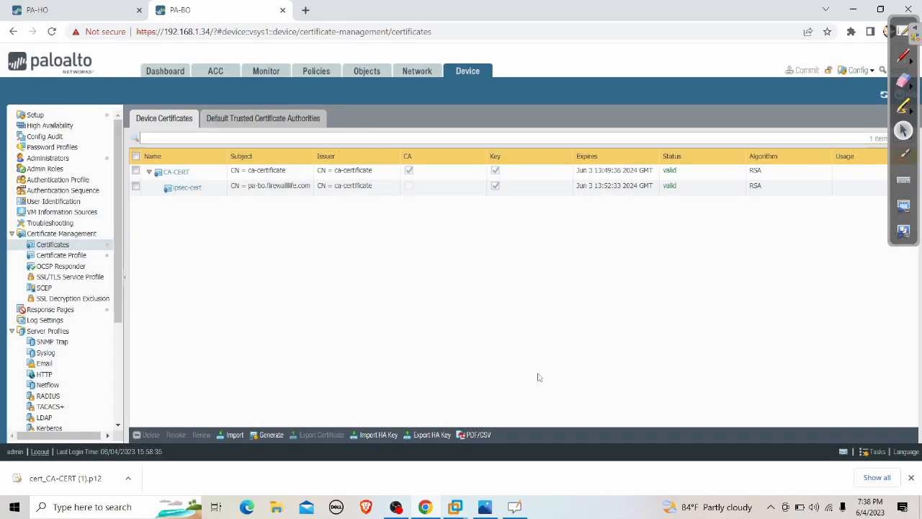
Check IKE-GW's peer ID CN=pa-ho.firewalllife.com and certificate profile, then confirm the IPSec tunnel is green.
{"action": "left_click", "coordinate": [421, 72]}
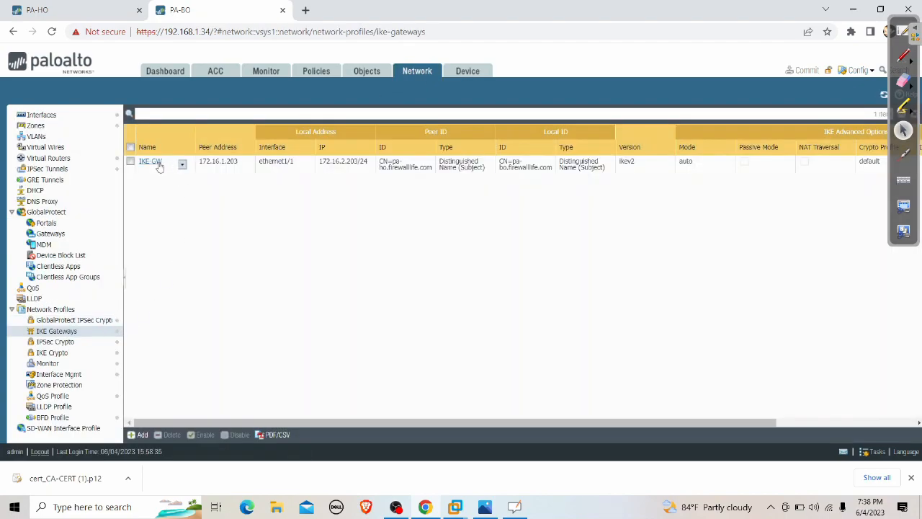
{"action": "left_click", "coordinate": [158, 165]}
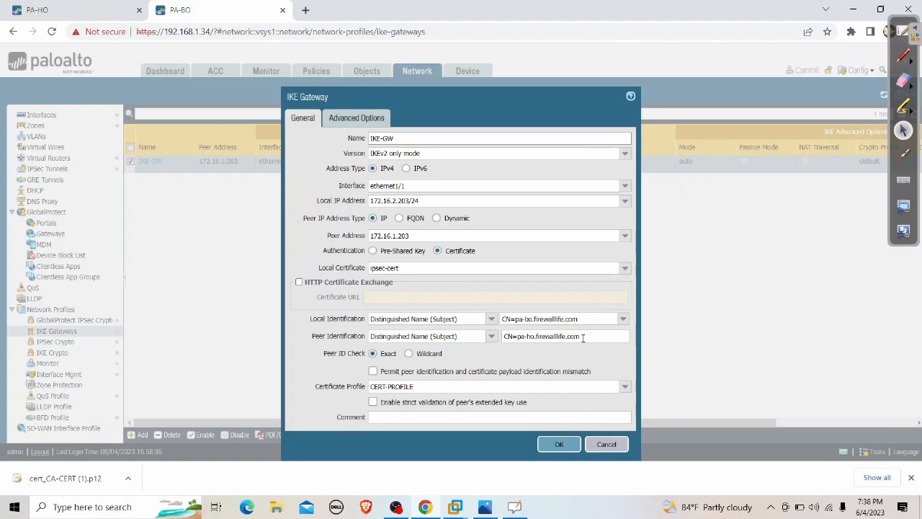
{"action": "left_click_drag", "start_coordinate": [582, 336], "coordinate": [494, 344]}
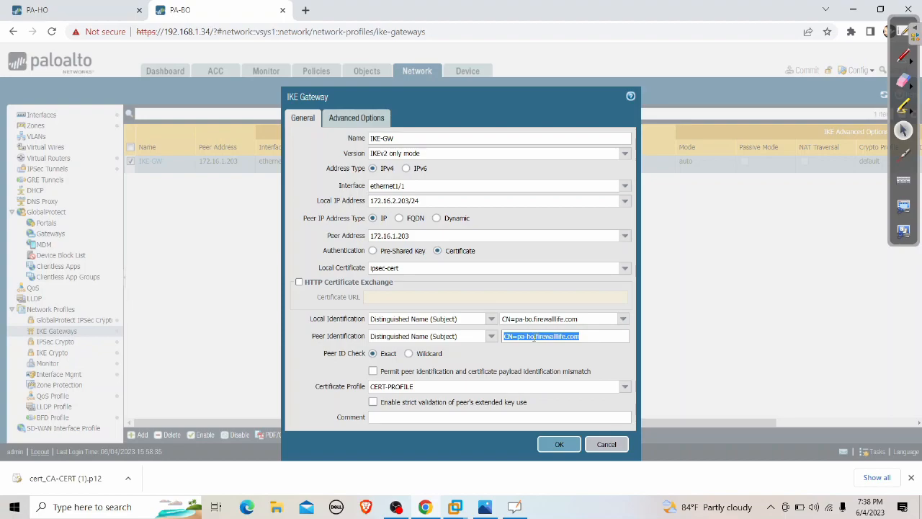
{"action": "left_click_drag", "start_coordinate": [314, 394], "coordinate": [366, 393]}
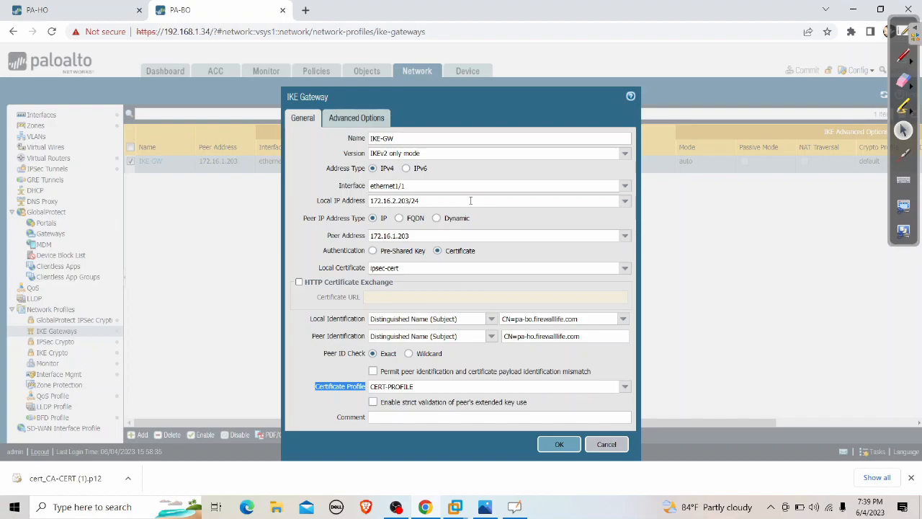
{"action": "left_click", "coordinate": [602, 444]}
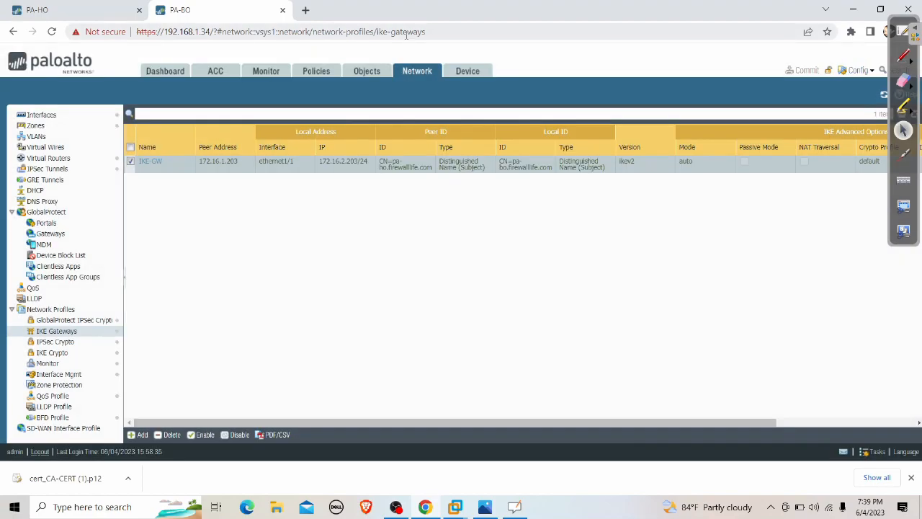
{"action": "left_click", "coordinate": [70, 168]}
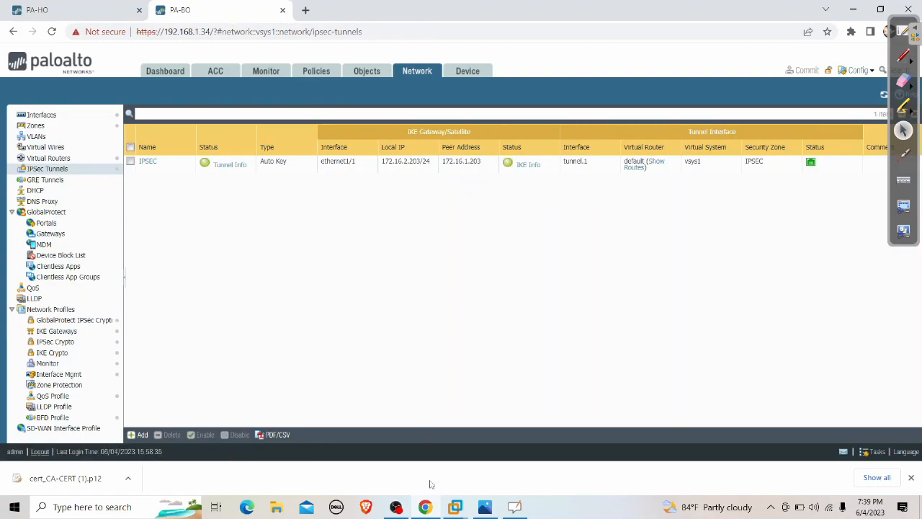
Close packet 1's window and quit Wireshark without saving the 13 captured packets.
{"action": "mouse_move", "coordinate": [457, 507]}
{"action": "left_click", "coordinate": [491, 451]}
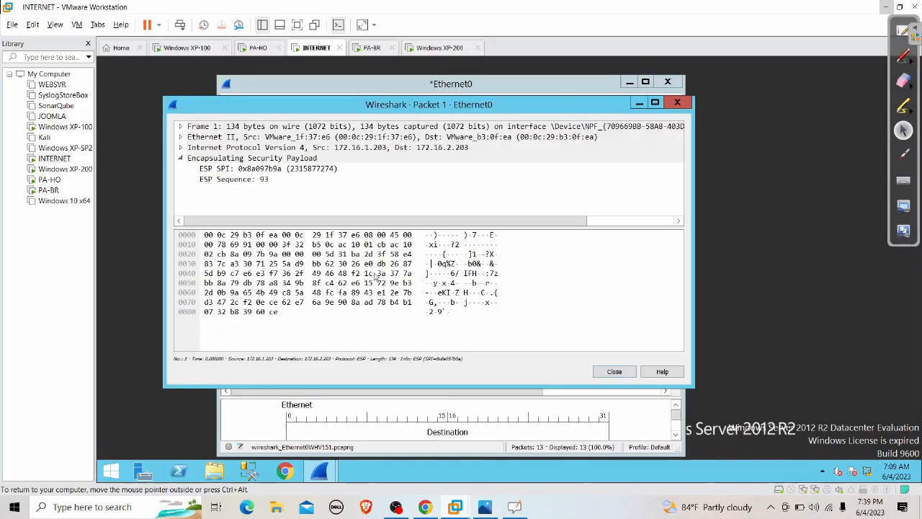
{"action": "left_click", "coordinate": [668, 103]}
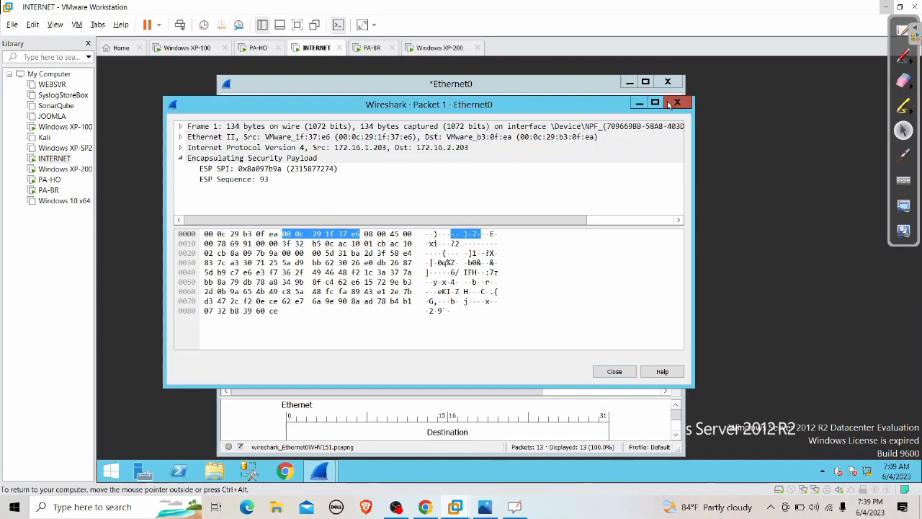
{"action": "left_click", "coordinate": [667, 82]}
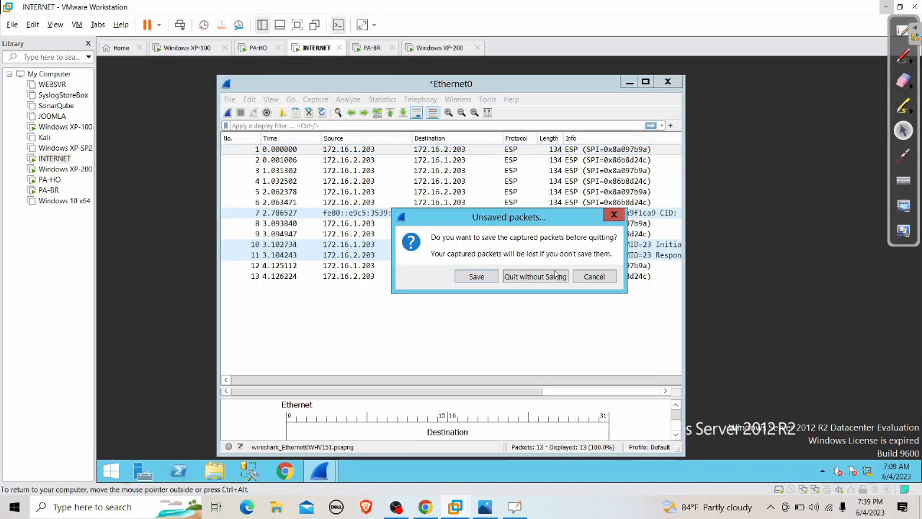
{"action": "left_click", "coordinate": [555, 276]}
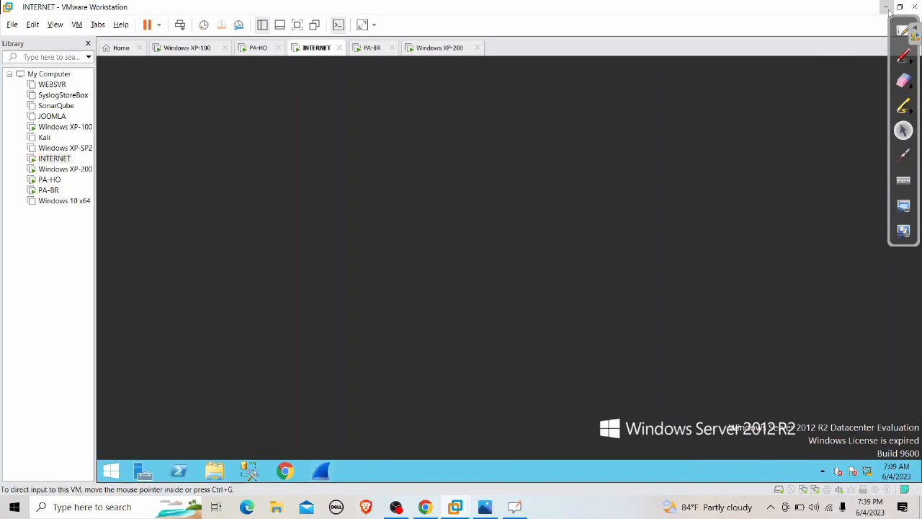